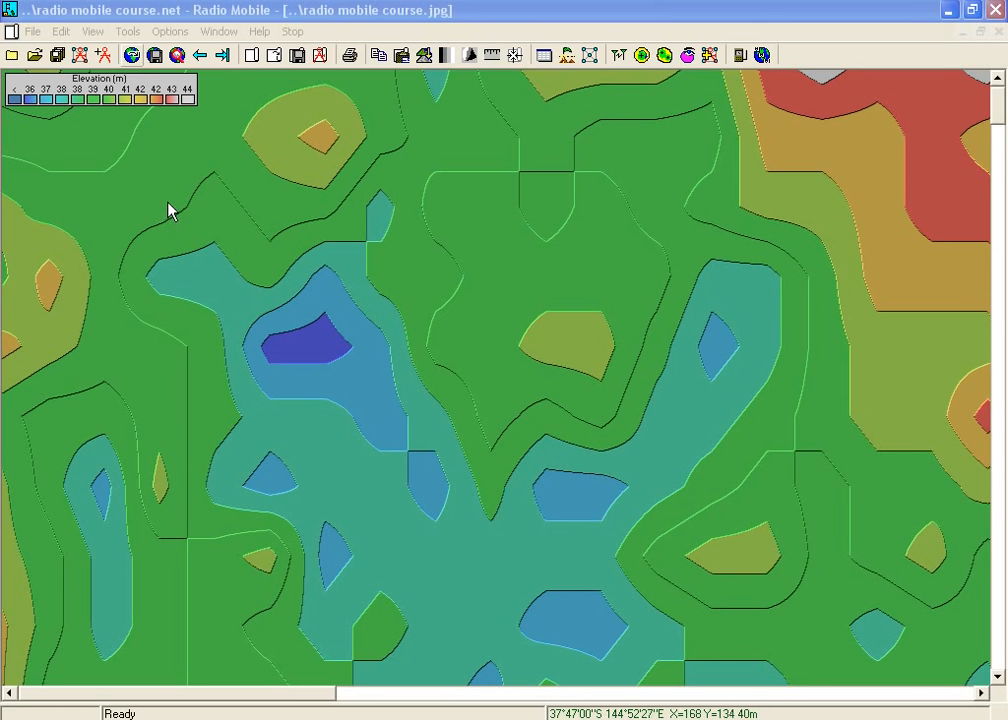
Step: Open the networks properties and review the 2m Phone net's frequency, polarization, ground and climate parameters
click(32, 33)
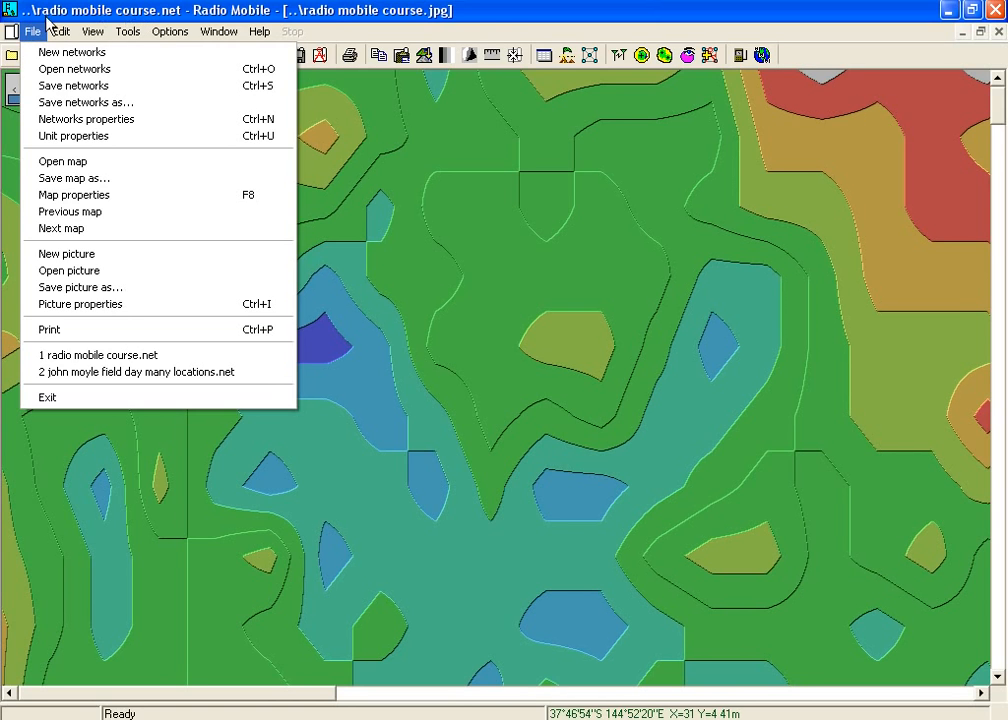
mouse_move(166, 31)
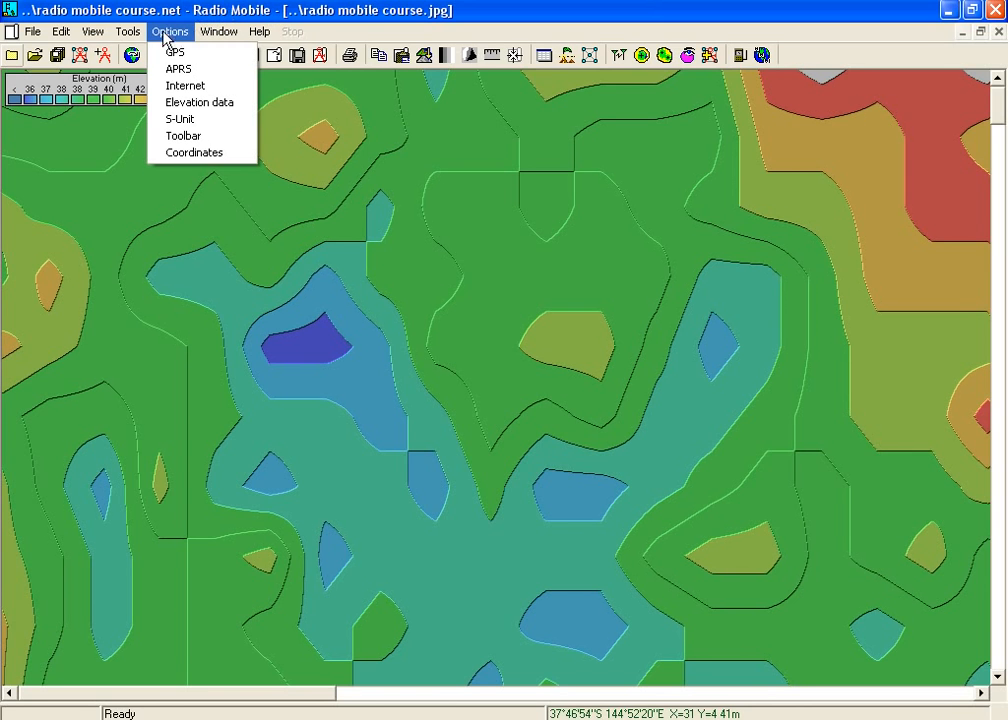
mouse_move(27, 30)
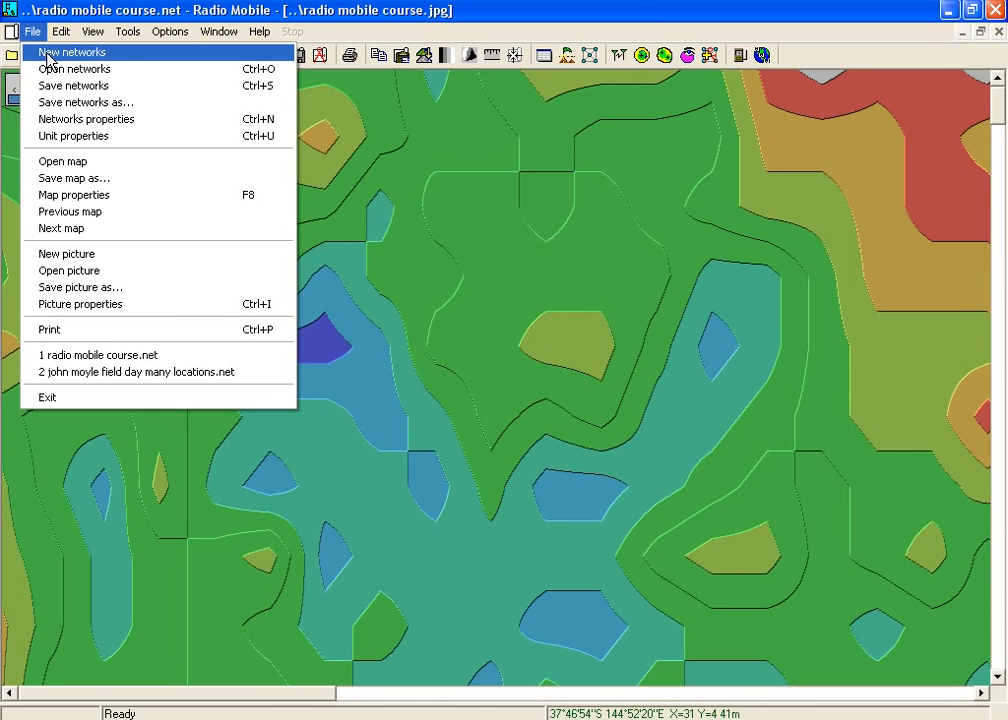
click(55, 124)
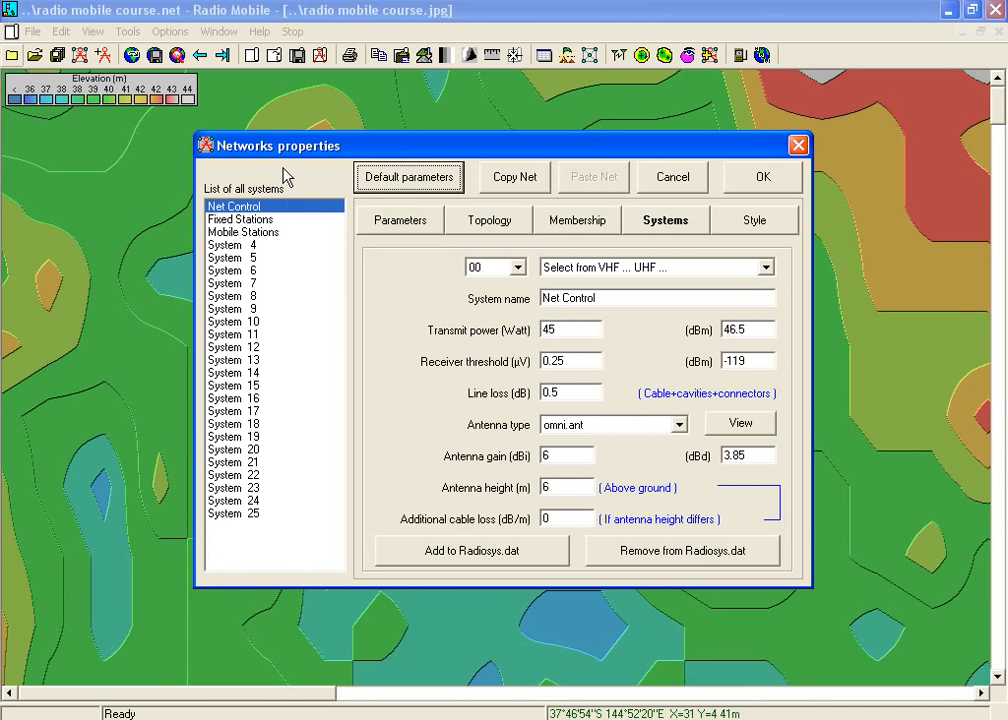
click(390, 226)
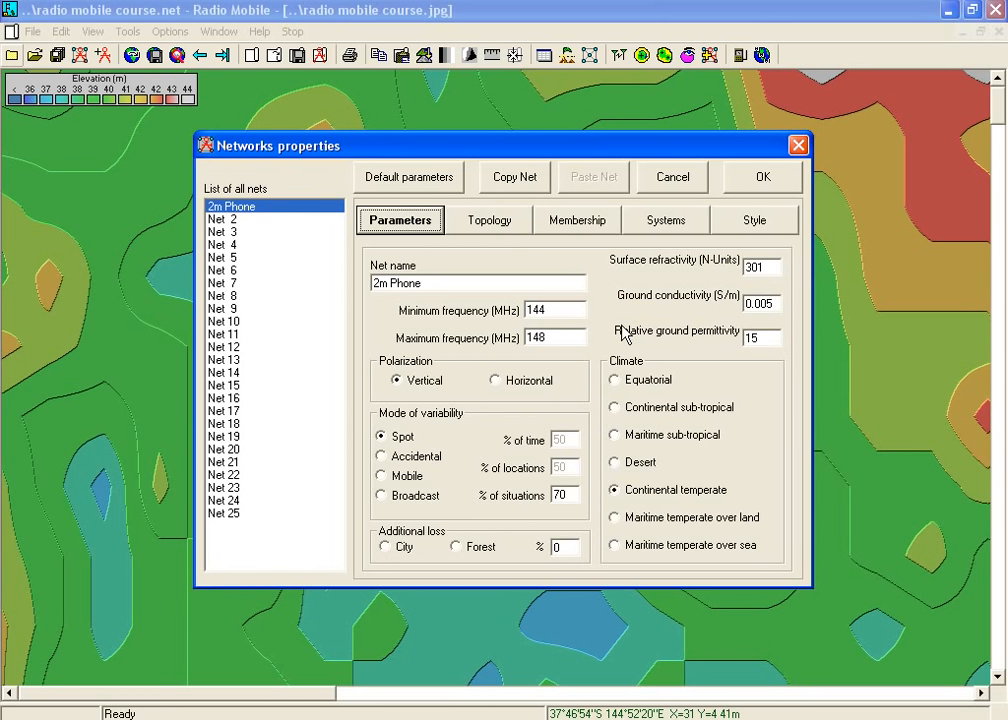
mouse_move(622, 334)
Step: Review the power, receiver threshold, line loss and antenna settings of the Net Control, Fixed Stations and Mobile Stations systems, including the available antenna types
click(660, 230)
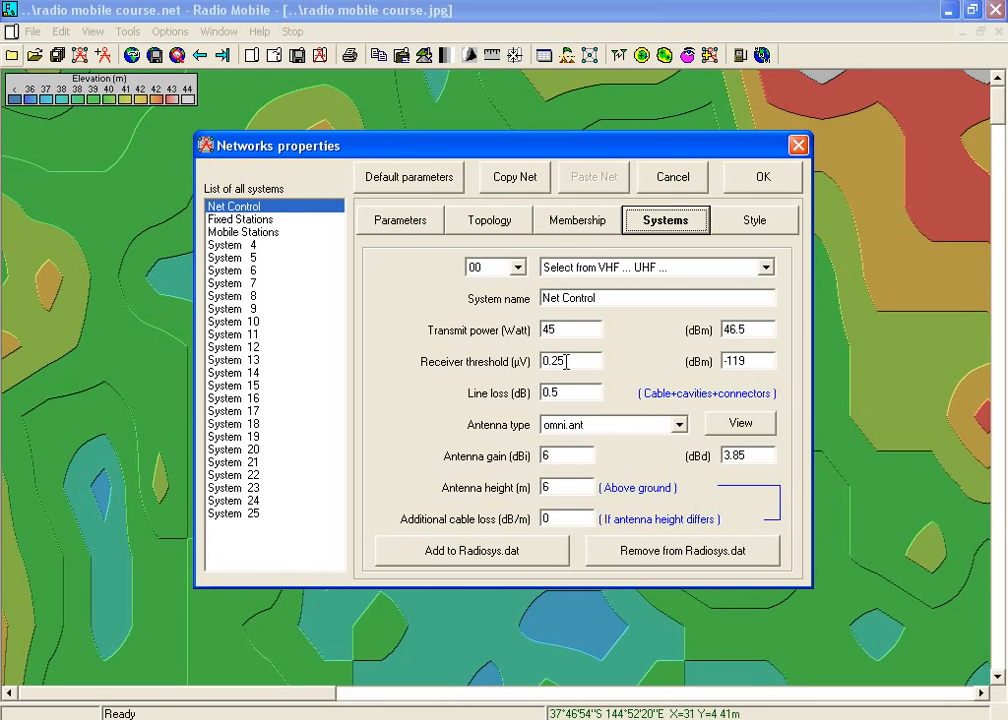
click(561, 392)
click(680, 428)
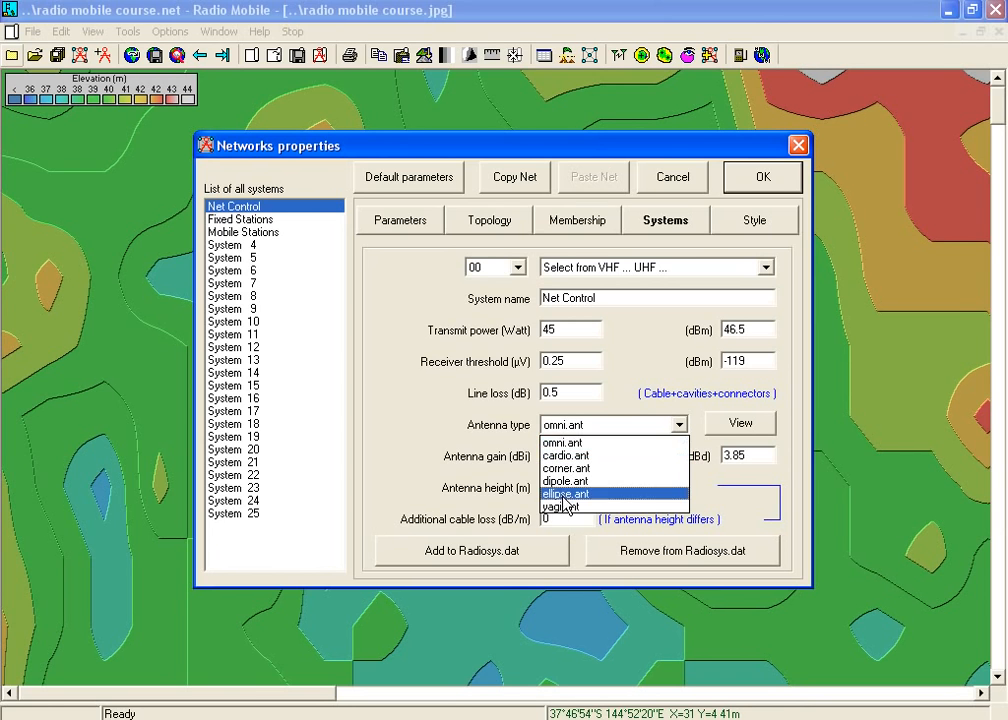
click(680, 426)
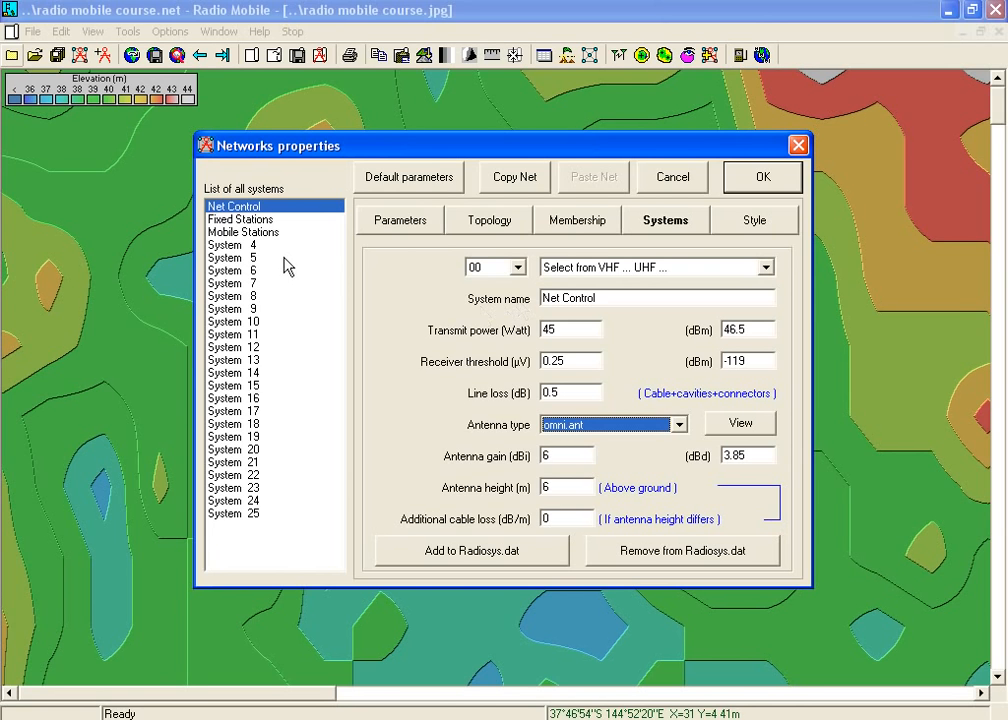
click(250, 219)
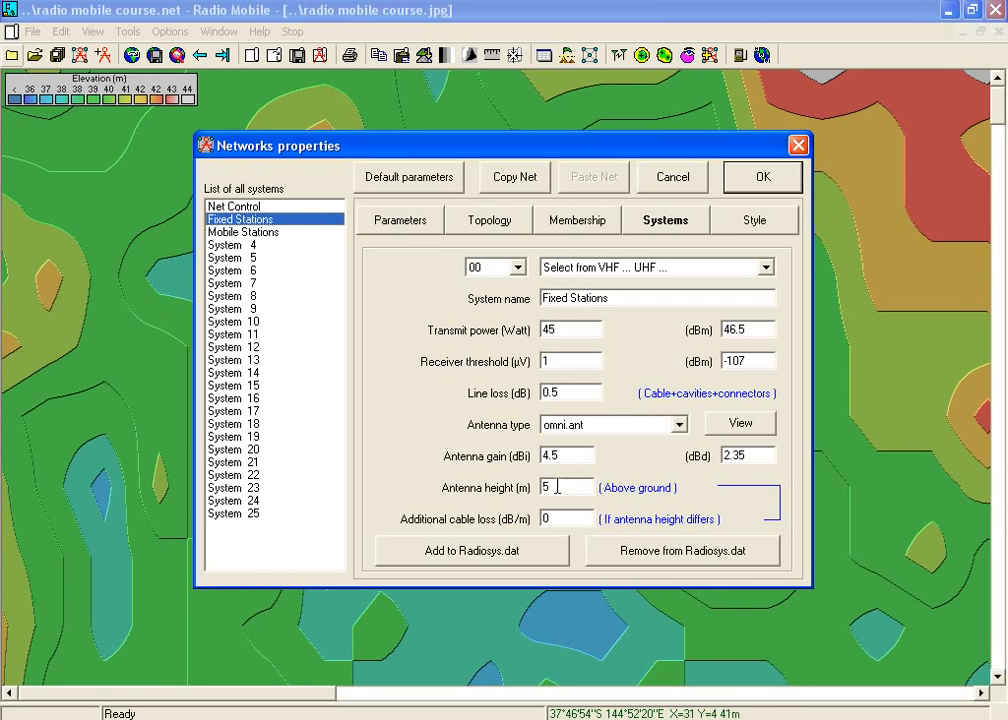
click(242, 233)
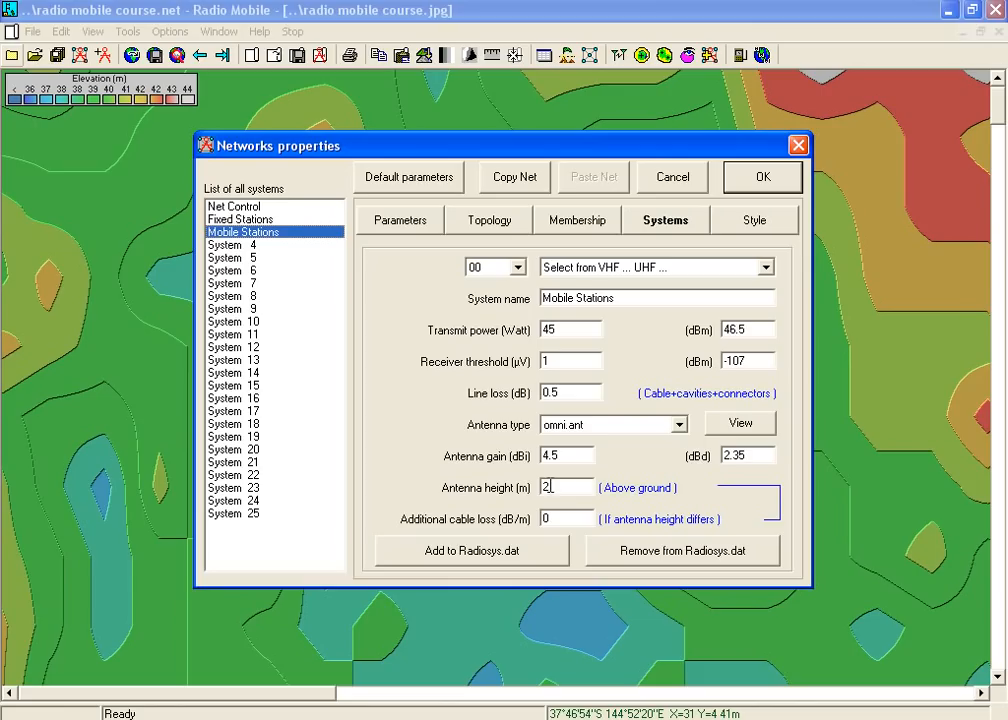
click(748, 186)
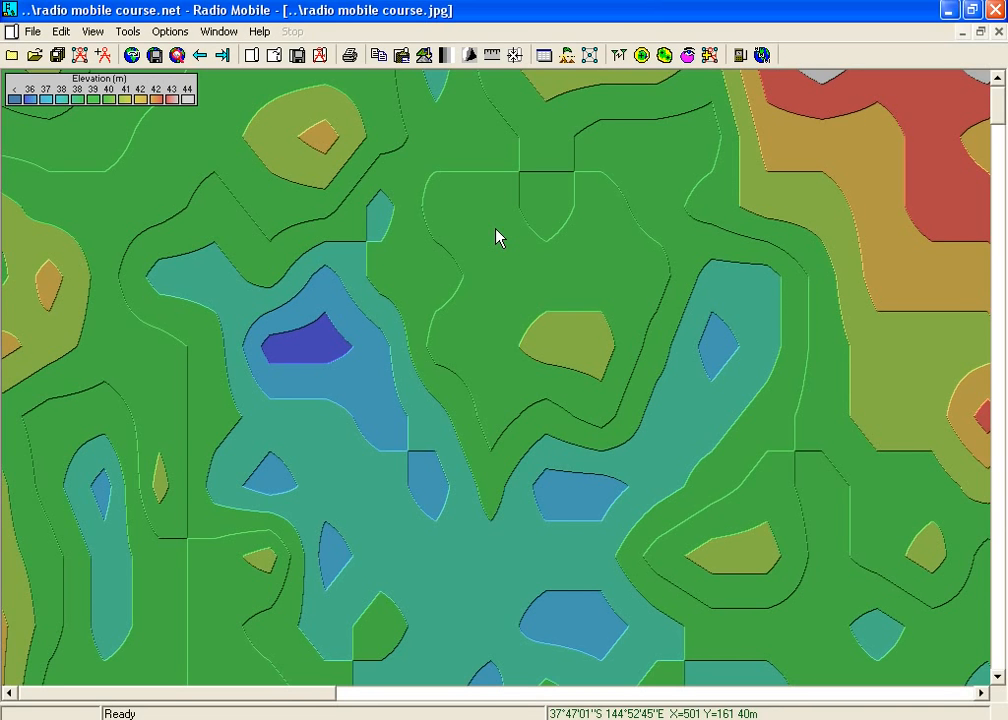
Step: Examine the units' names and positions in the unit properties, including how coordinates are entered for Unit 6
click(31, 32)
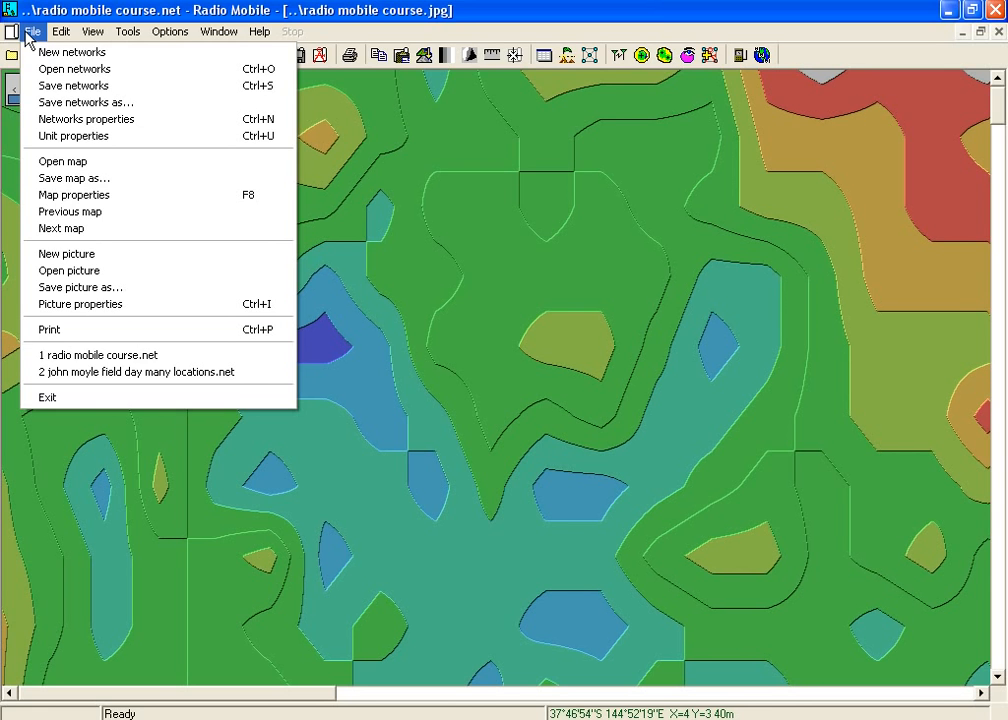
click(58, 138)
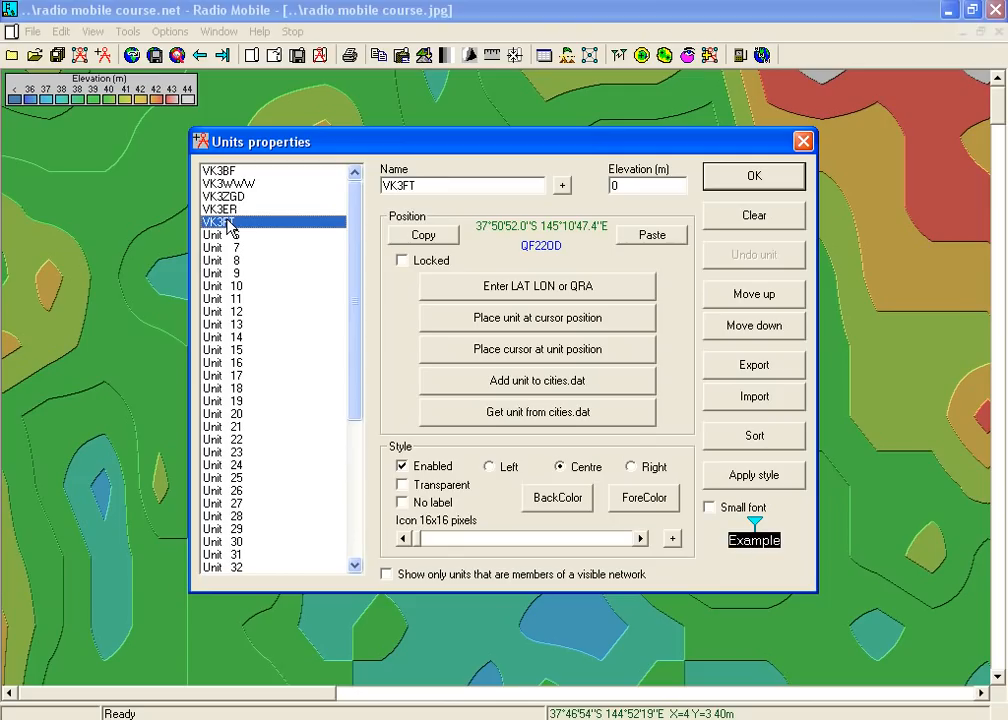
click(221, 177)
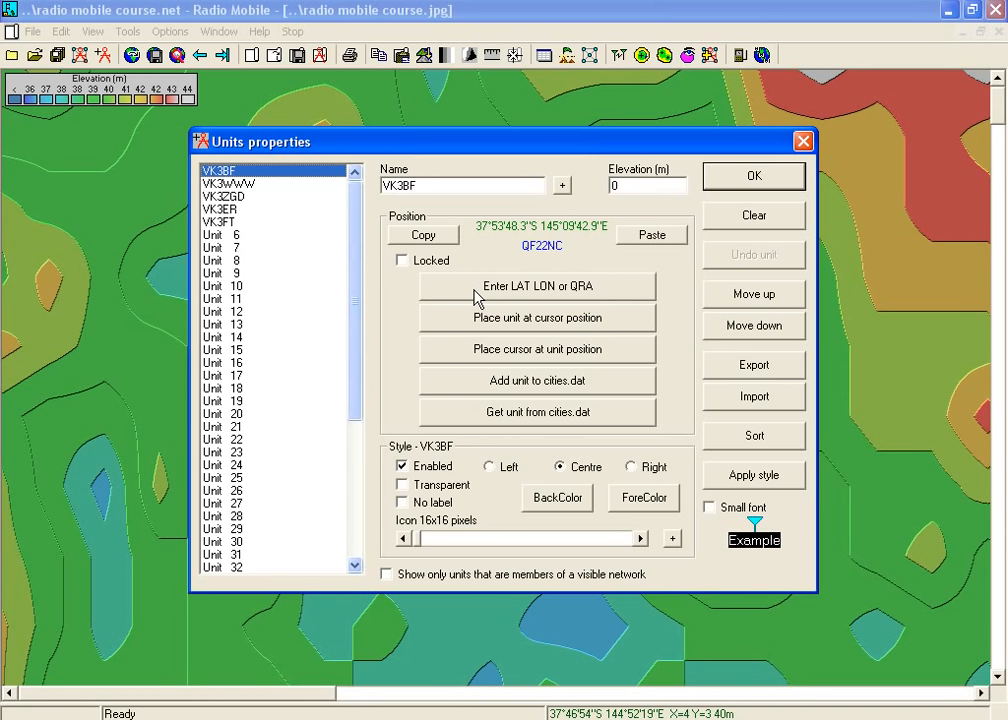
click(210, 236)
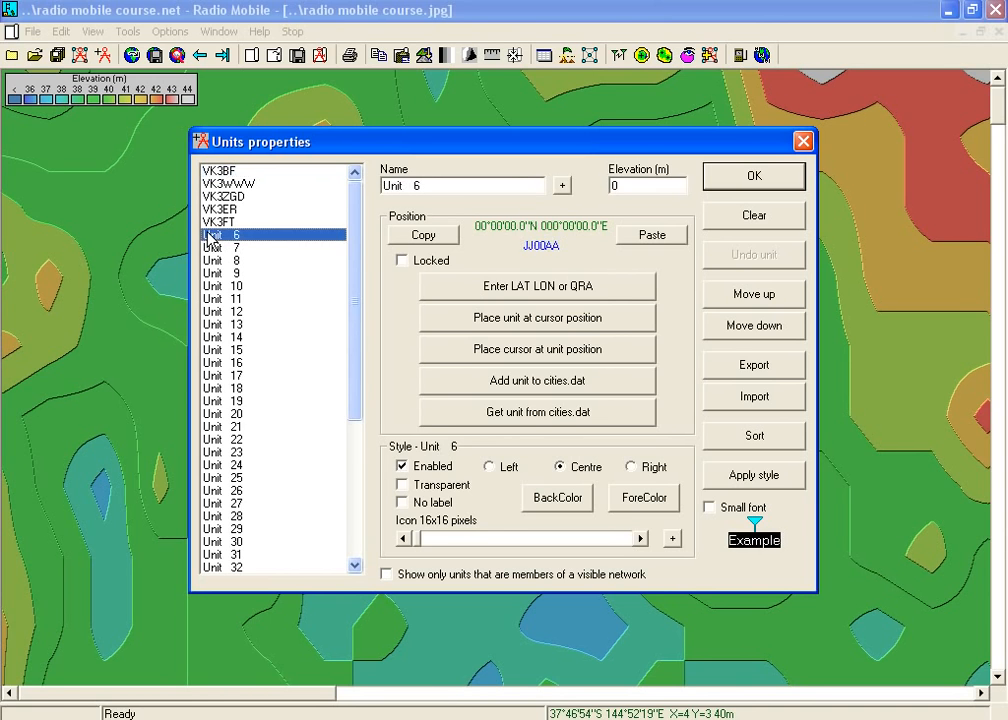
drag(440, 186, 381, 165)
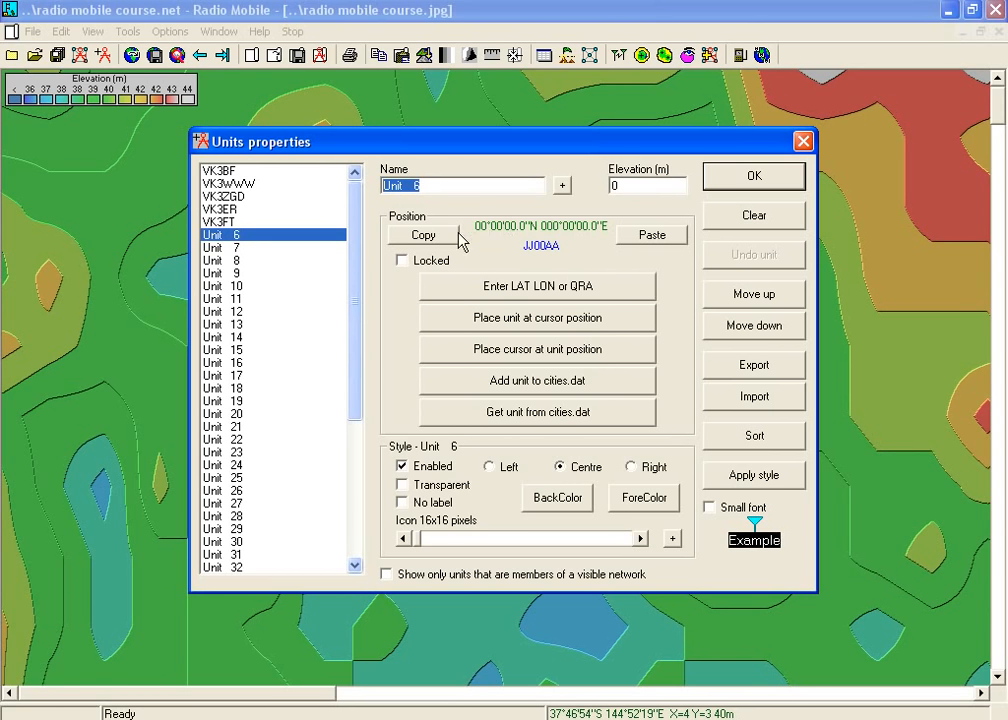
click(510, 288)
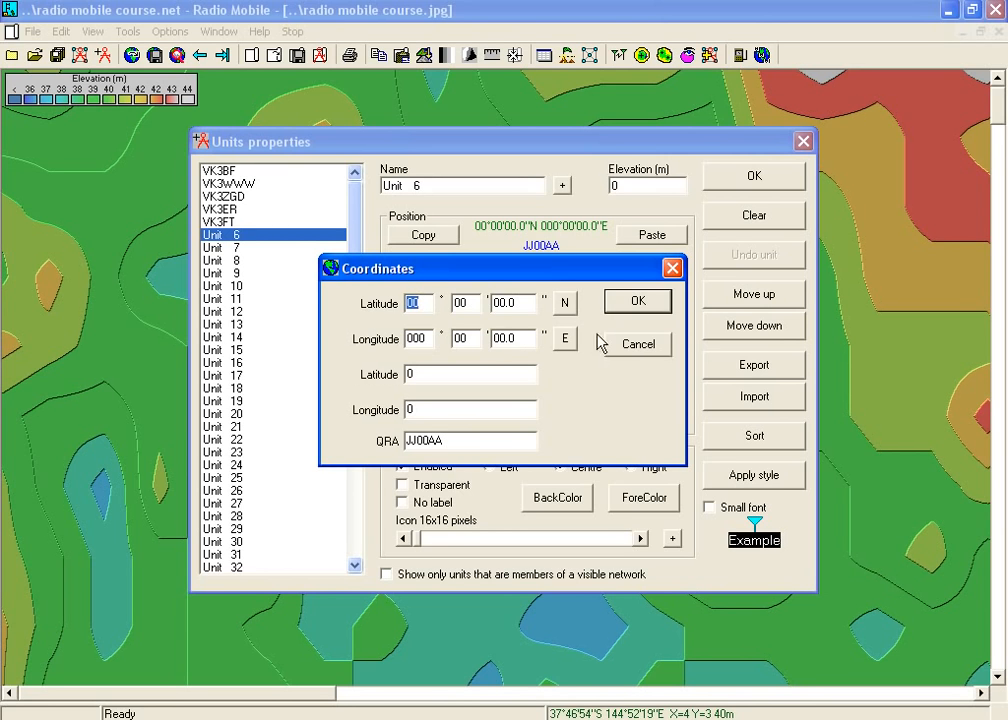
click(673, 268)
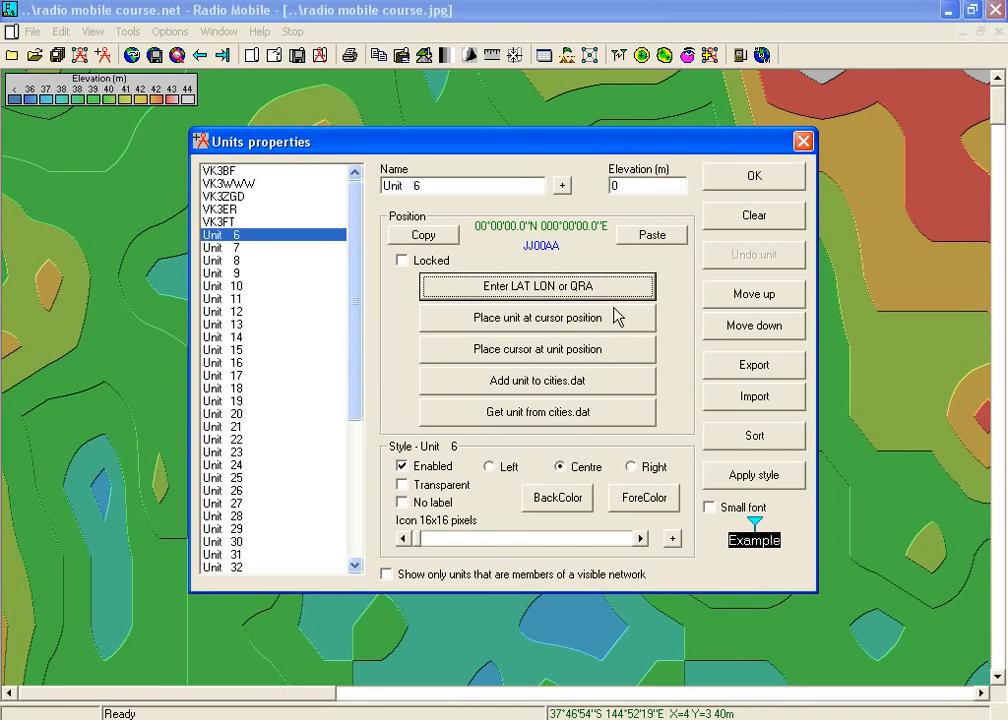
click(757, 180)
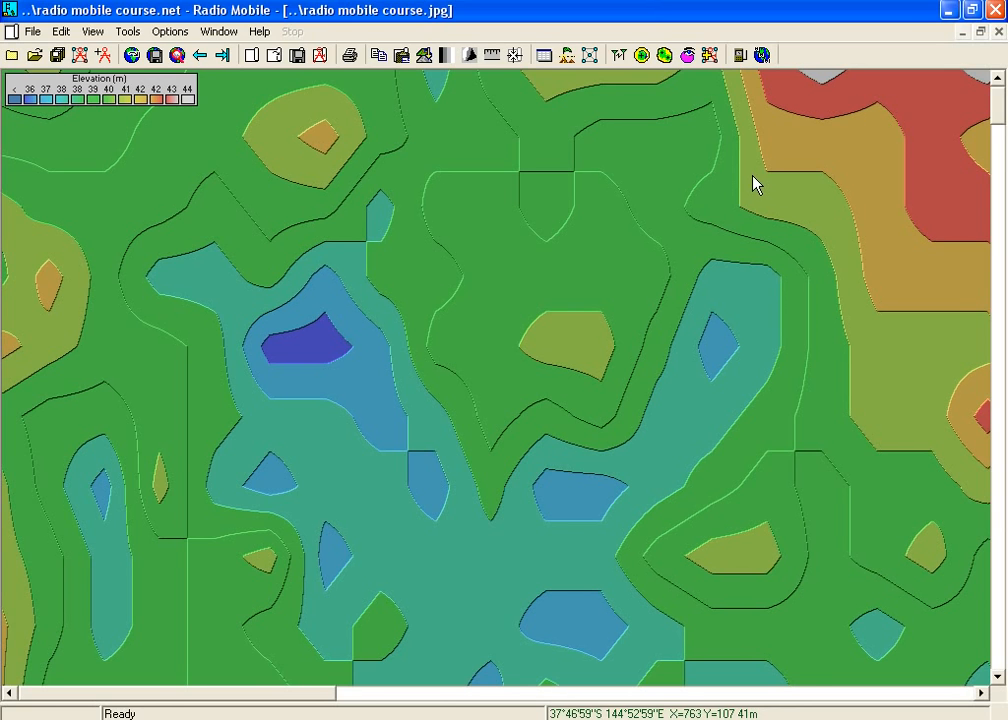
click(30, 33)
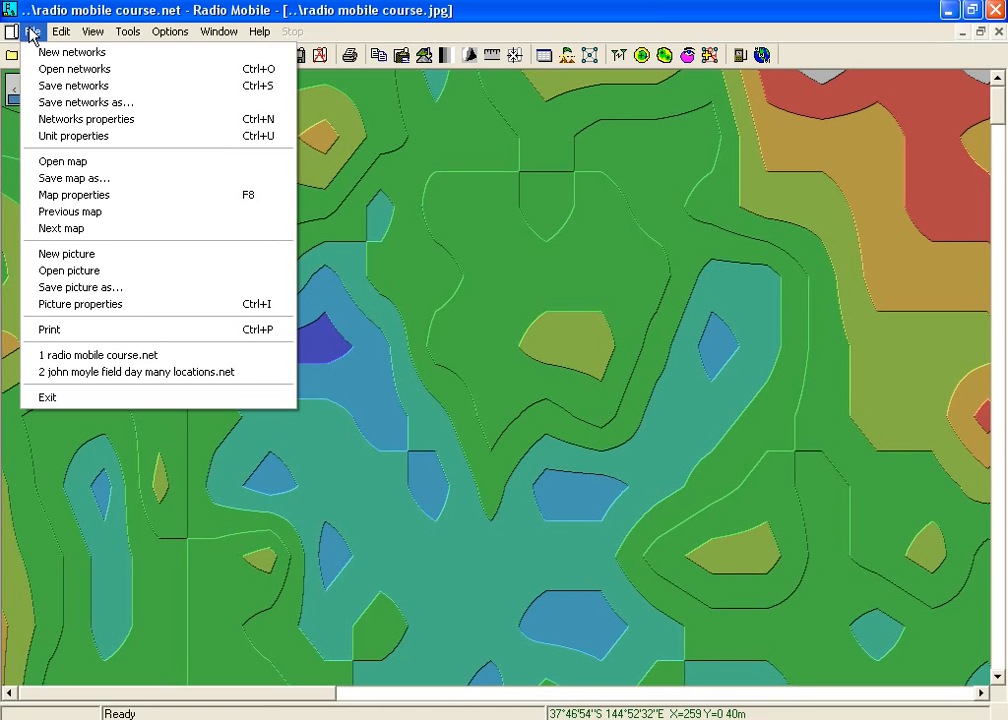
click(57, 121)
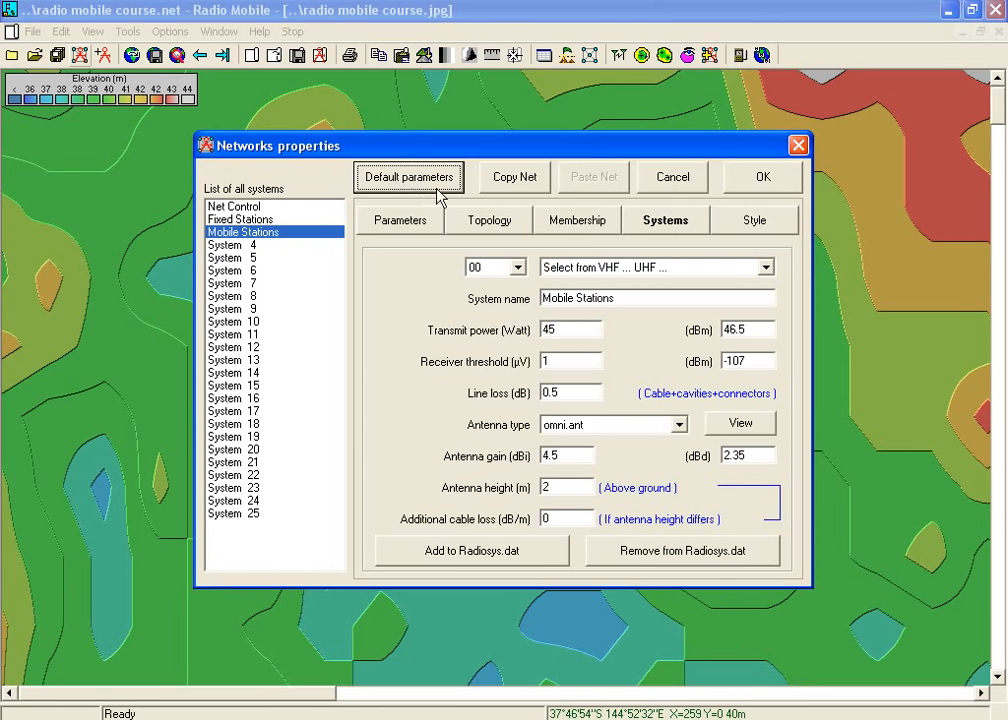
click(552, 224)
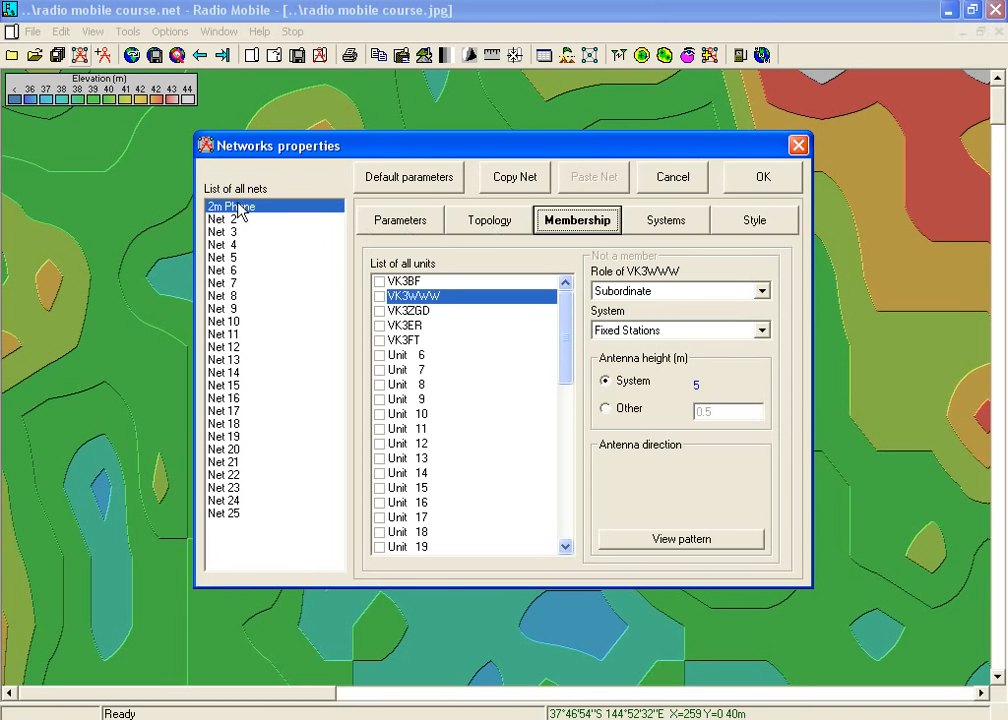
click(379, 282)
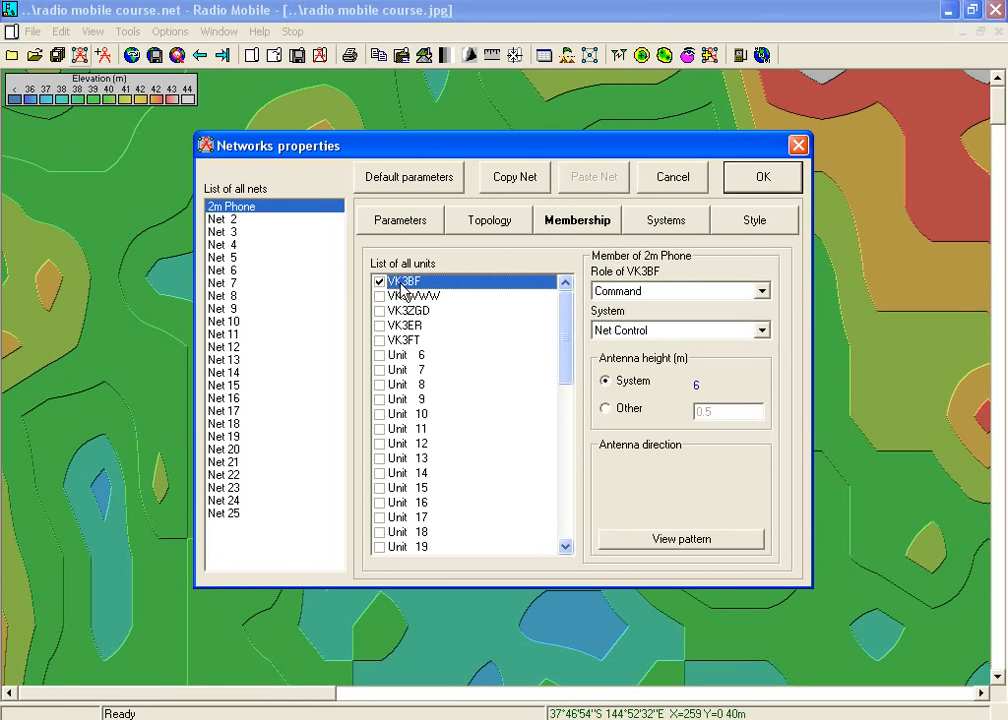
click(762, 292)
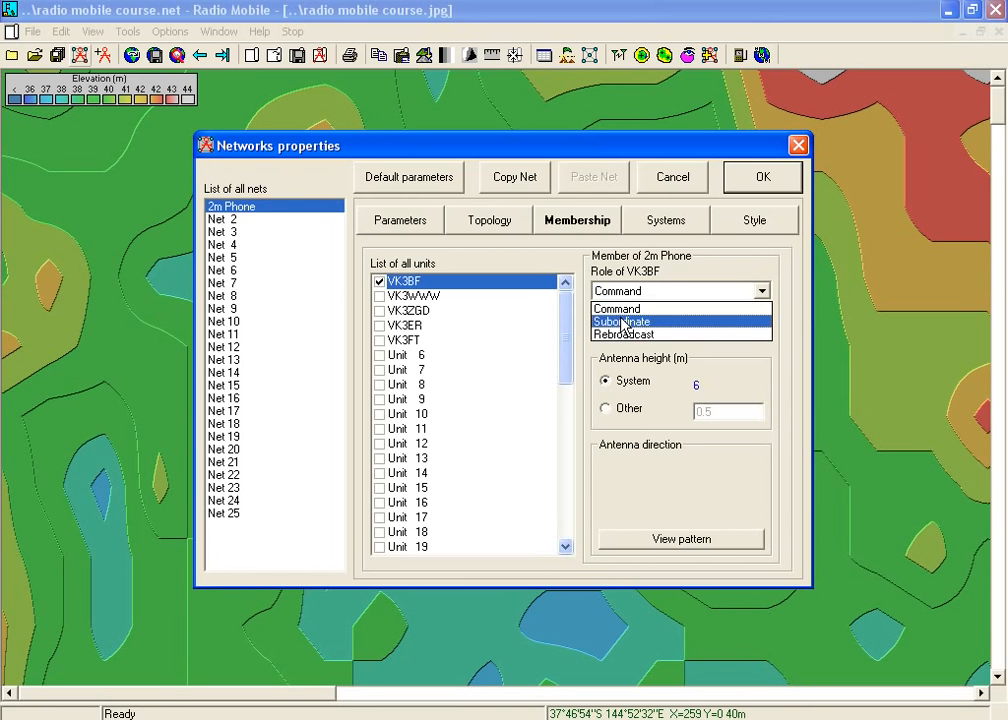
click(622, 322)
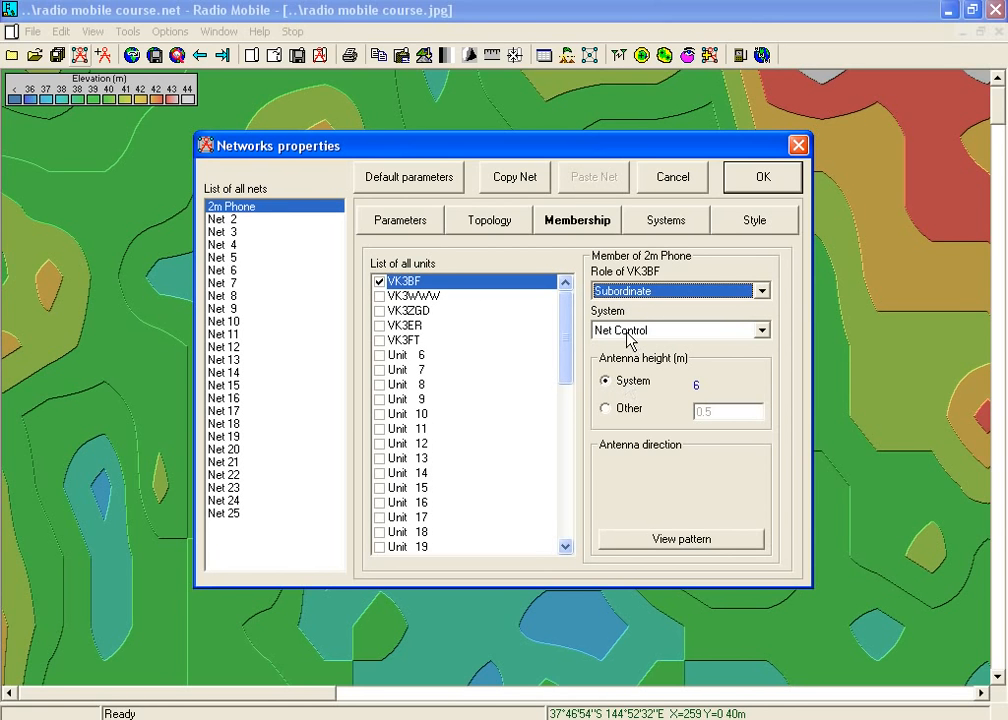
click(763, 331)
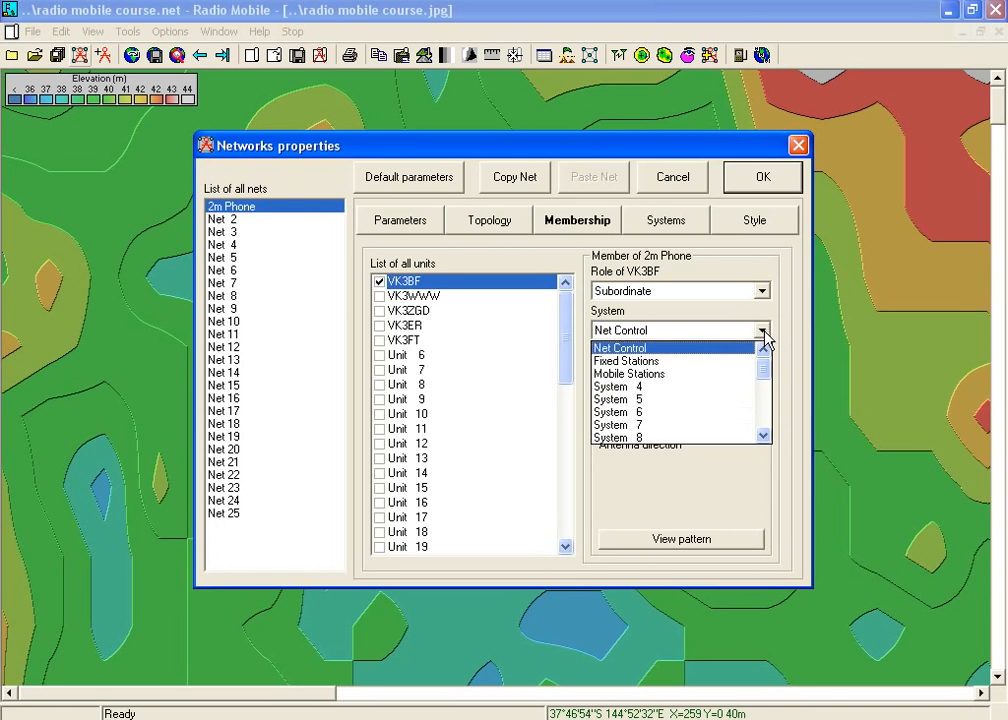
click(648, 366)
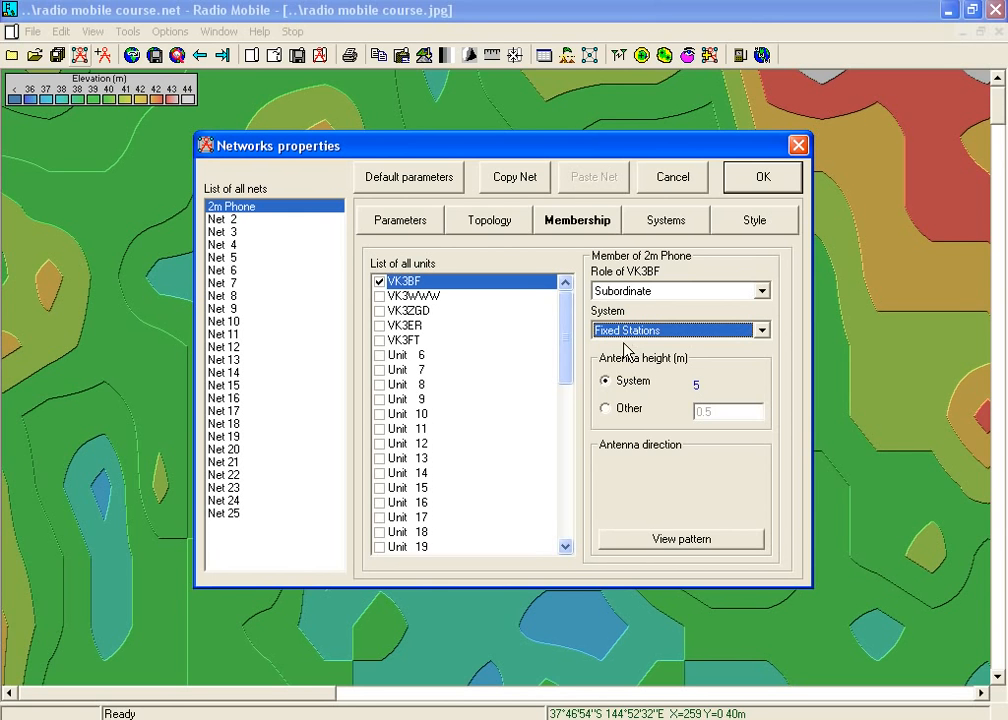
click(381, 297)
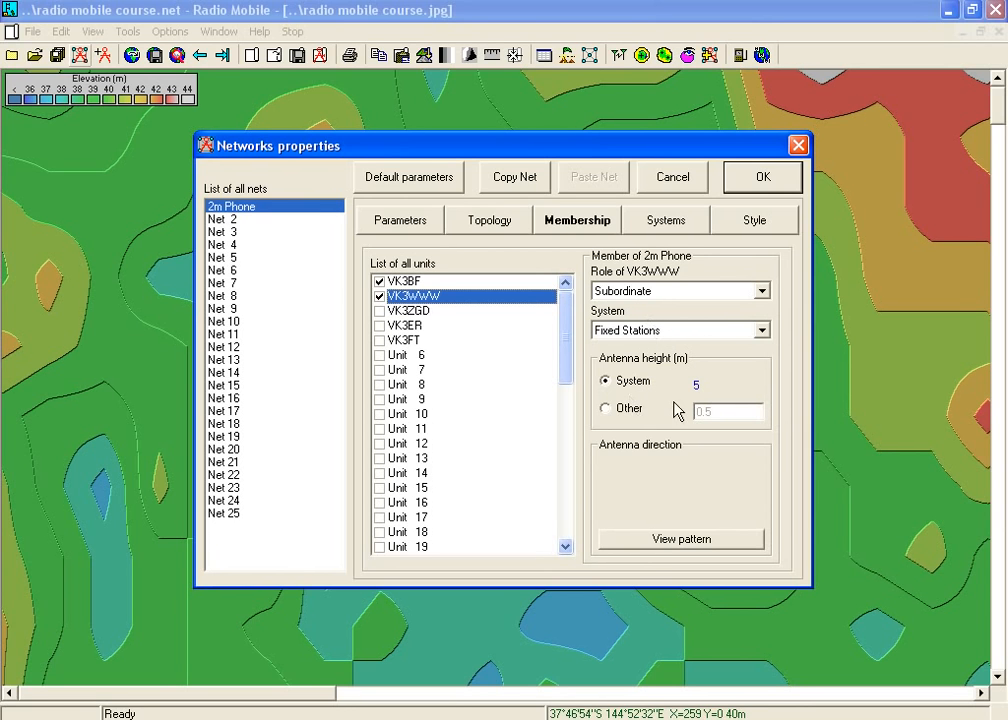
click(380, 311)
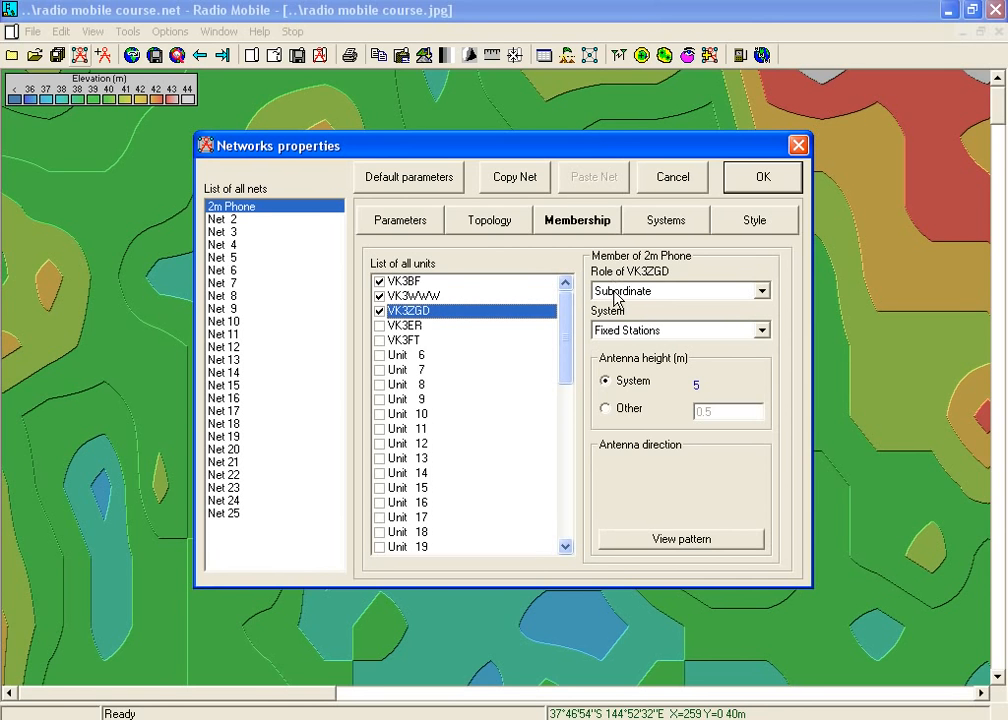
click(380, 326)
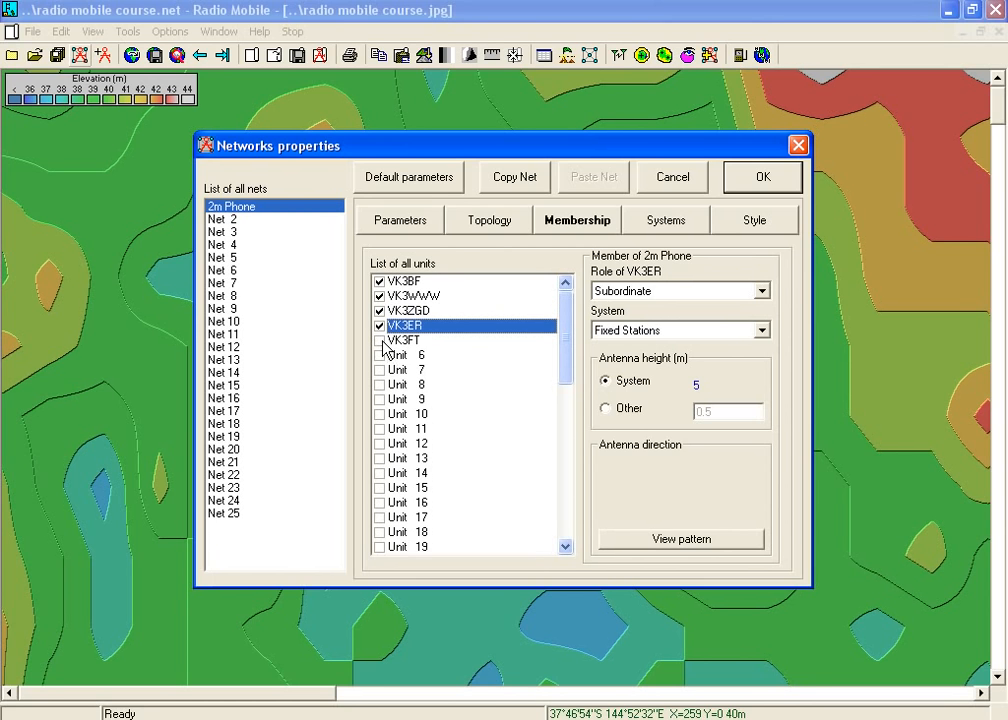
click(381, 341)
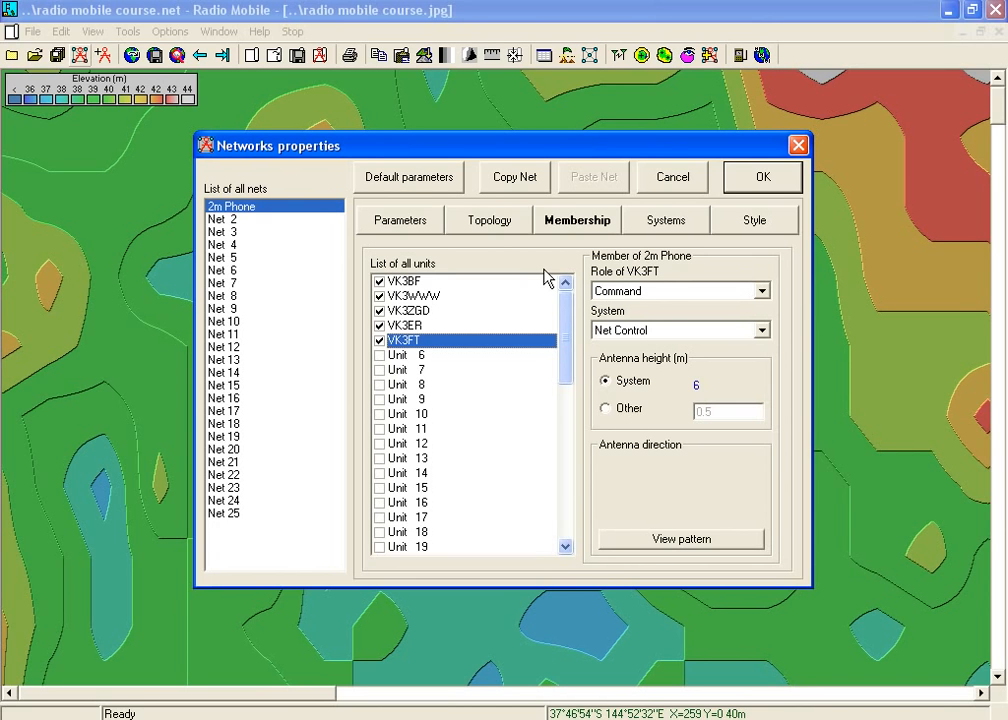
click(749, 180)
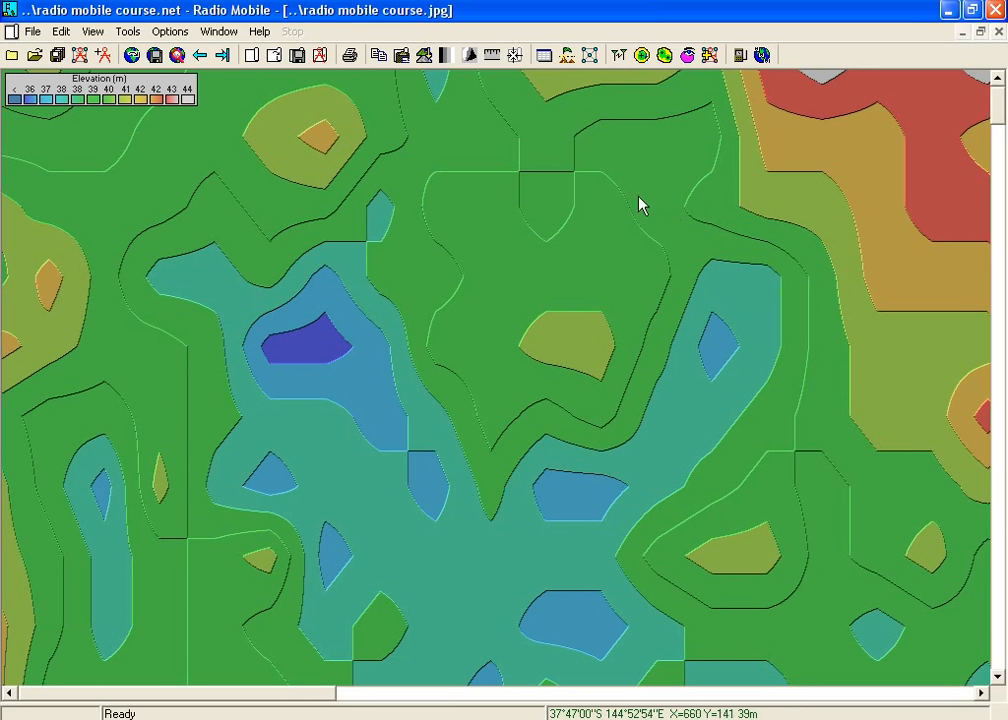
Step: Show the elevation grid and check the elevation at the olive patch near the middle of the map
click(588, 58)
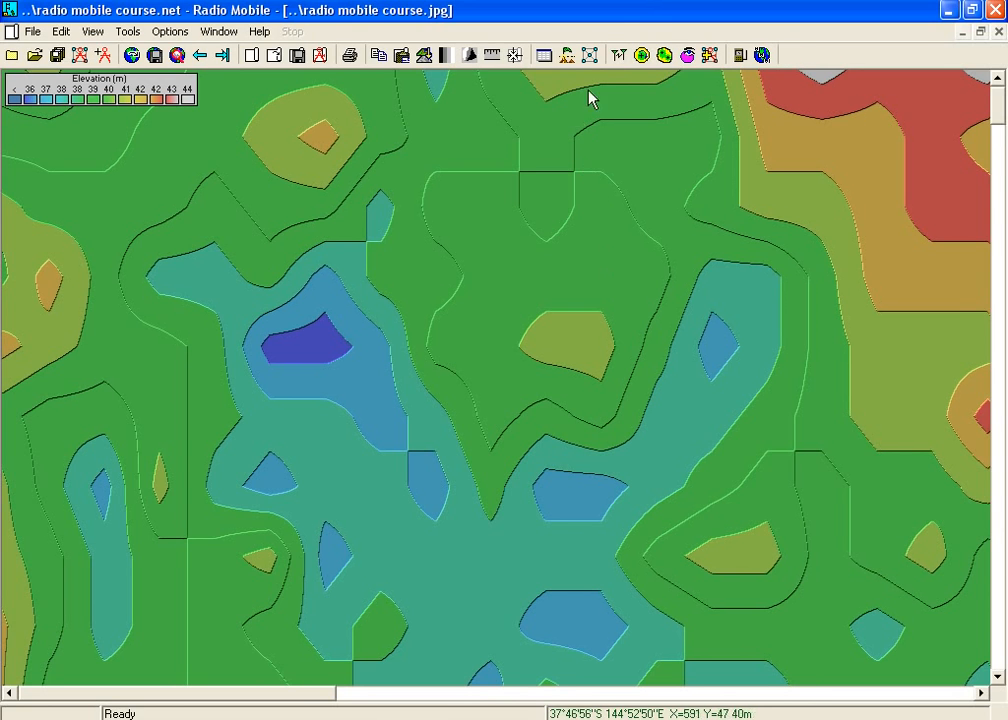
click(543, 58)
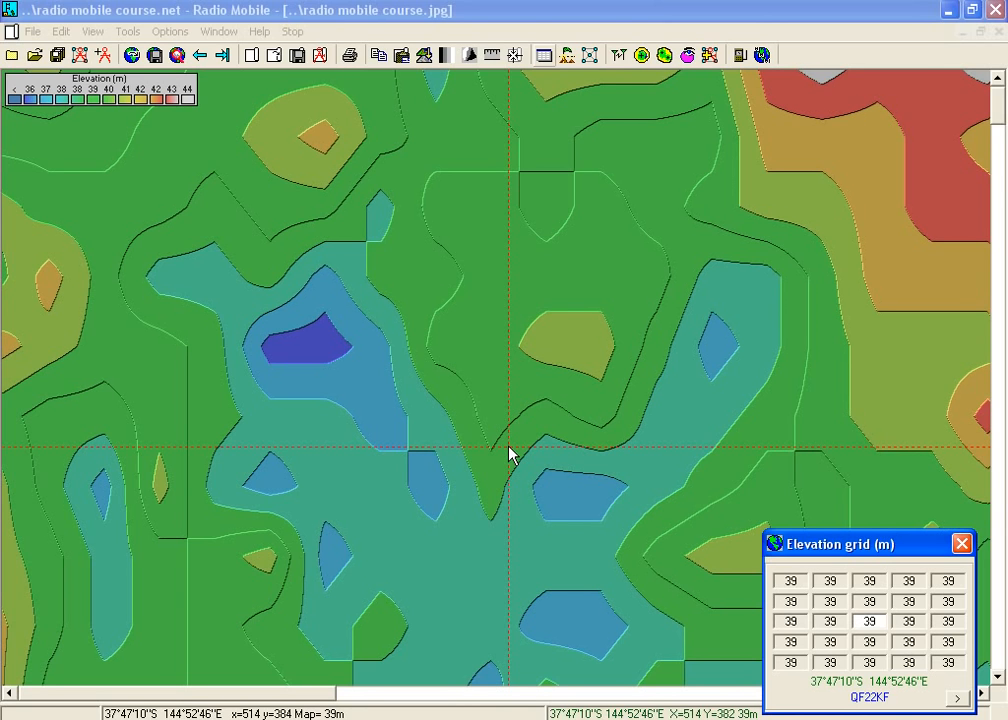
click(569, 339)
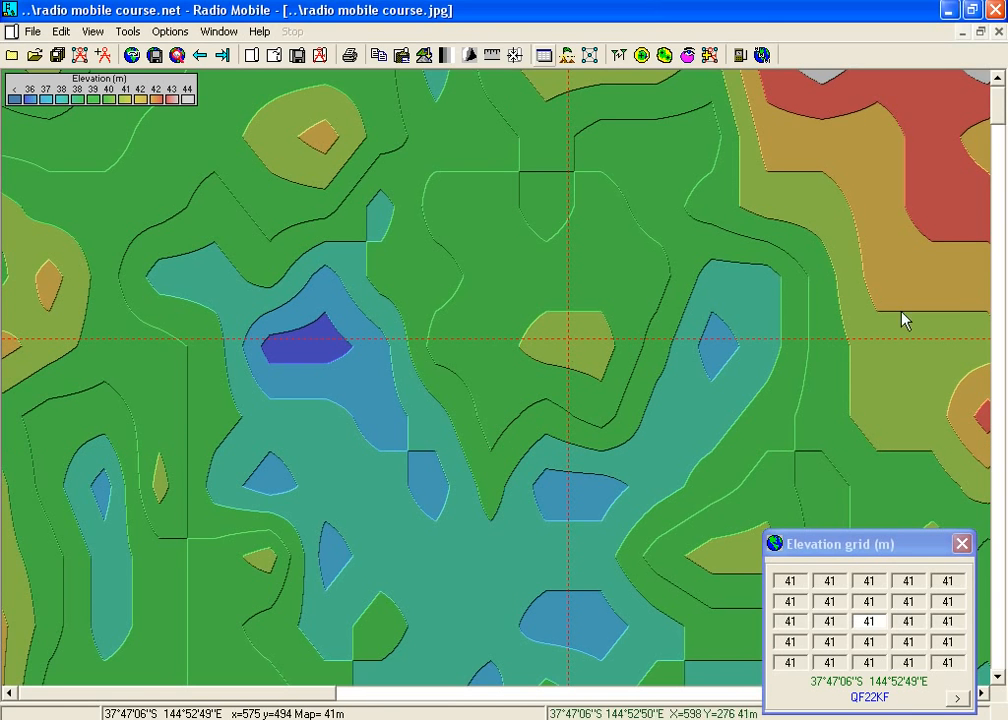
Step: Check the elevation in the red area at the map's north-east corner and try to show the units on the map
click(946, 195)
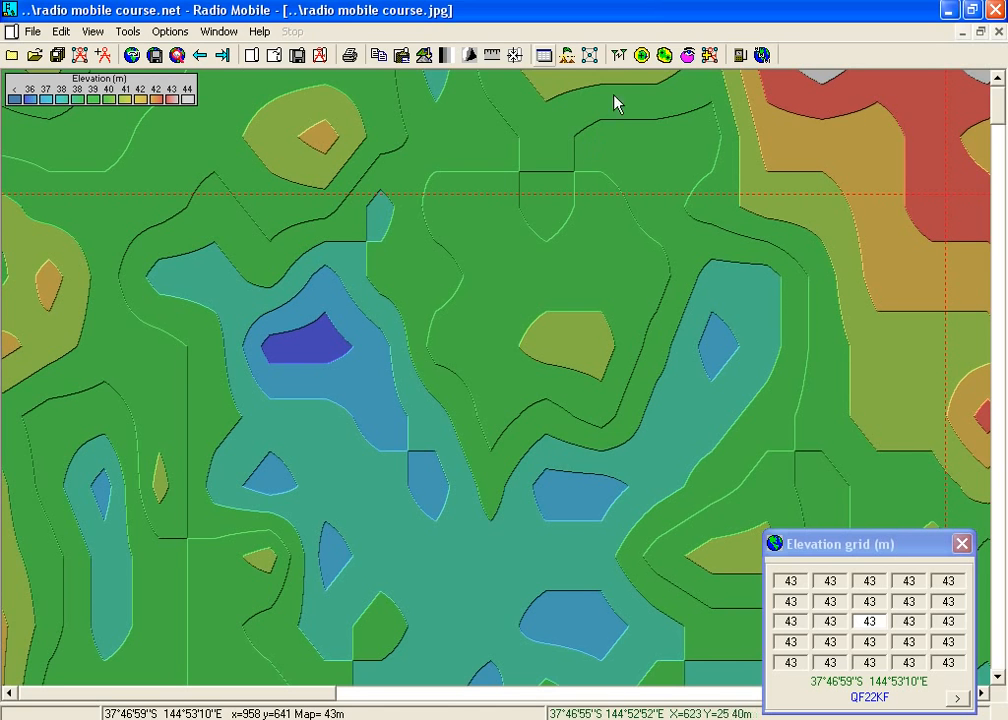
click(566, 57)
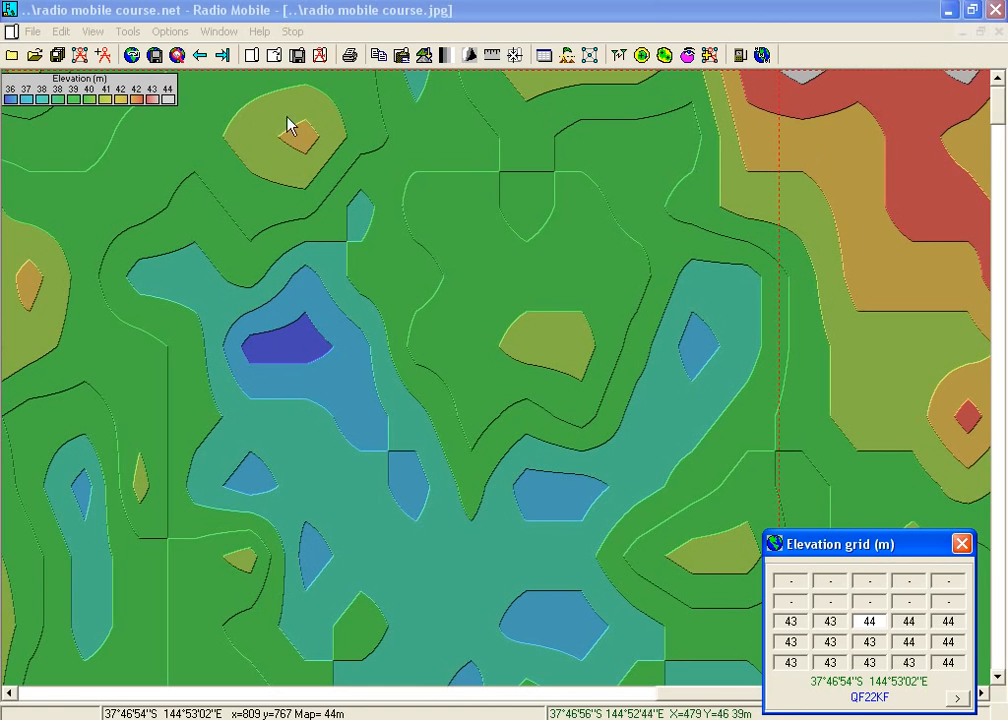
Step: In the map properties, set the second elevation data layer to SRTM, using the V2 folder inside Australia SRTM V4
click(32, 31)
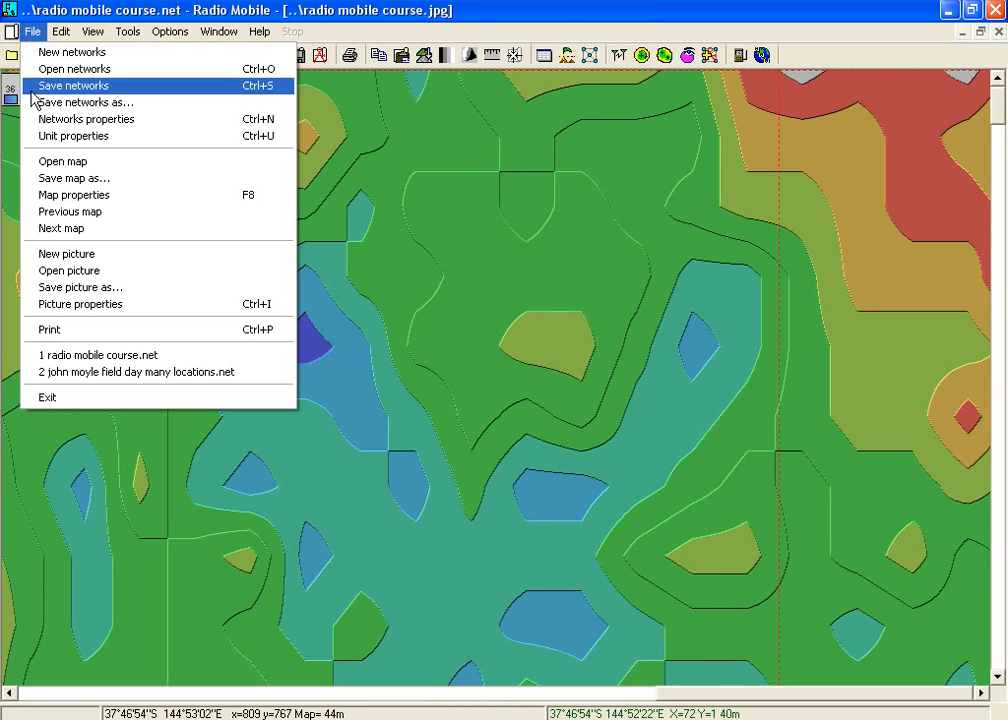
click(62, 196)
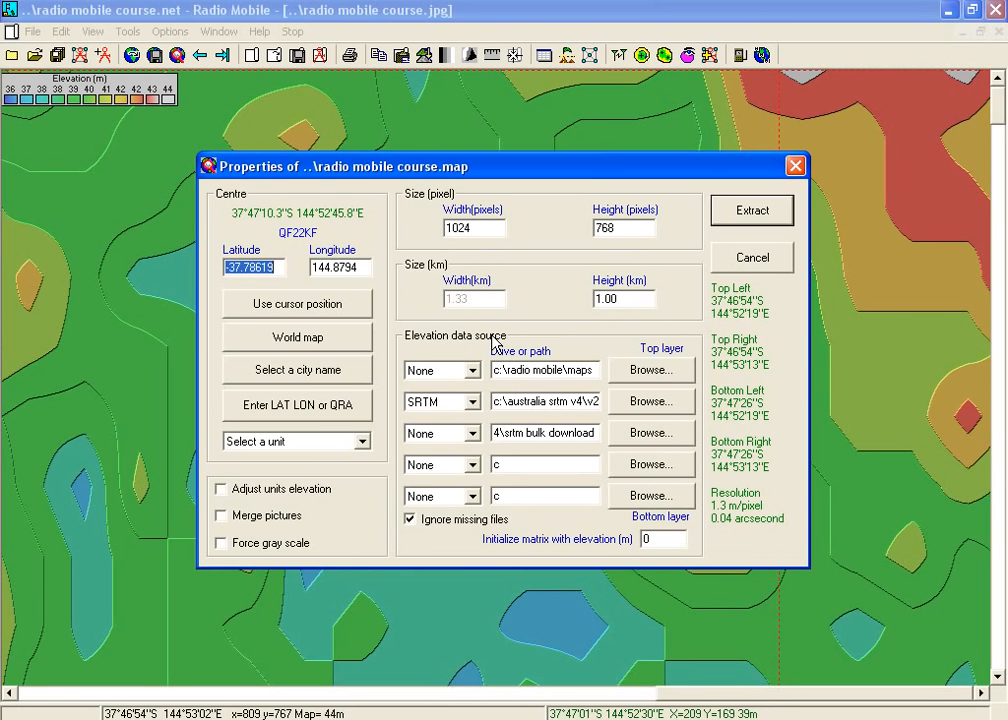
click(473, 403)
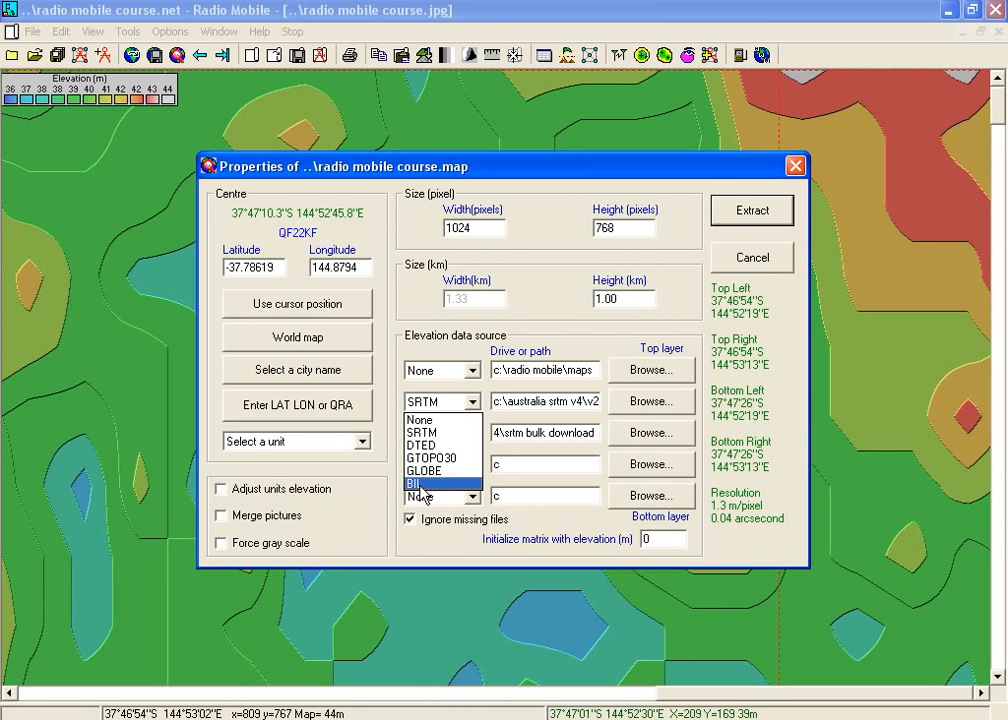
click(419, 434)
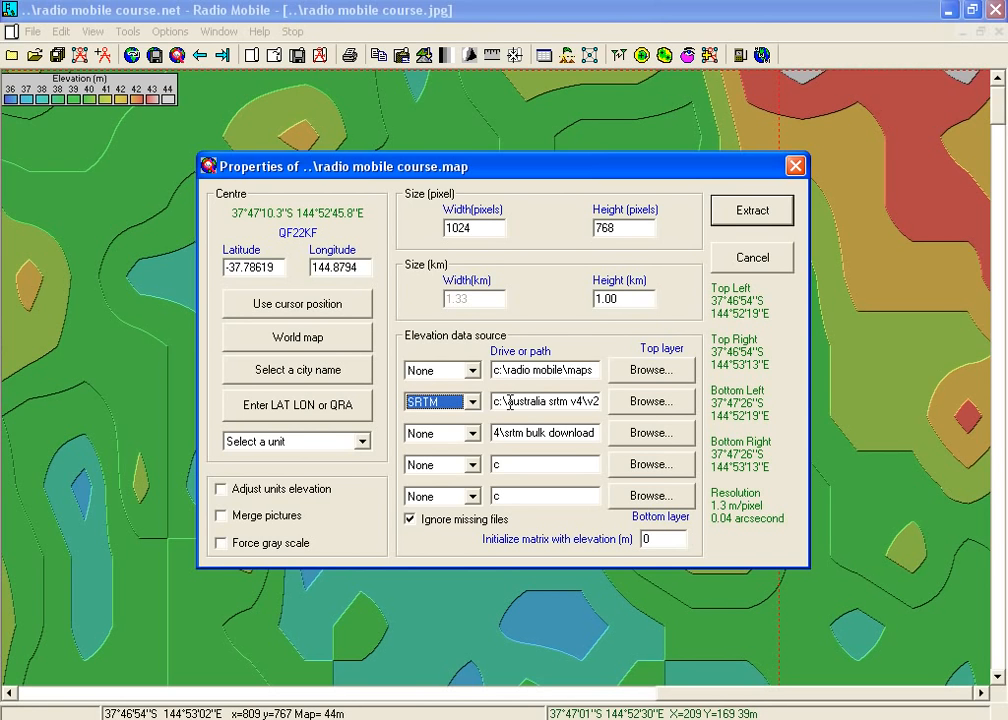
click(648, 401)
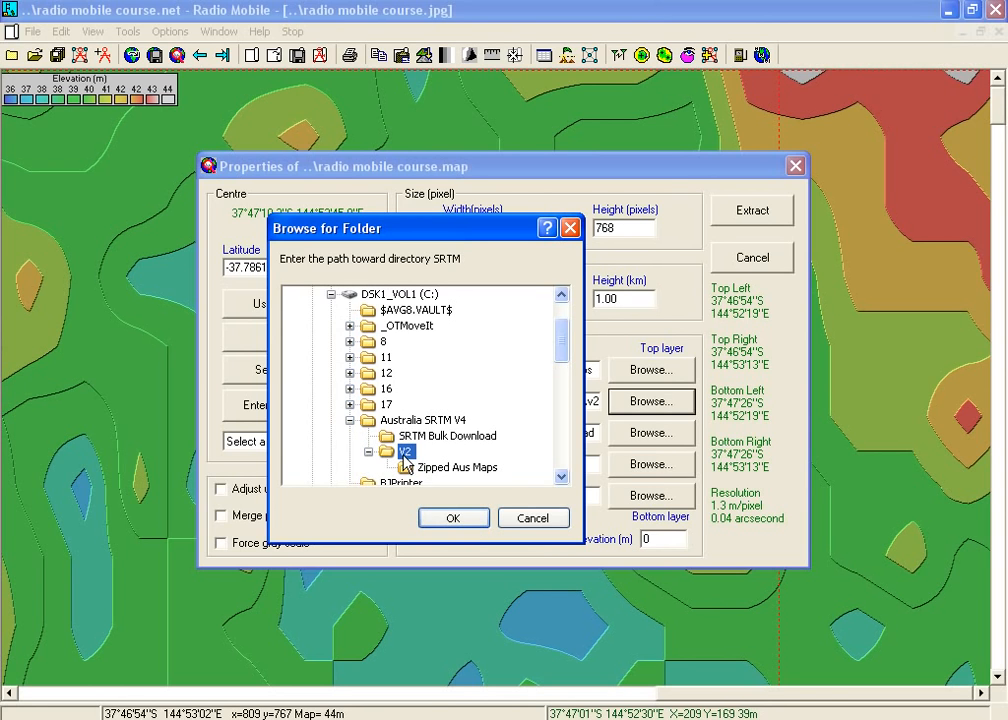
click(452, 520)
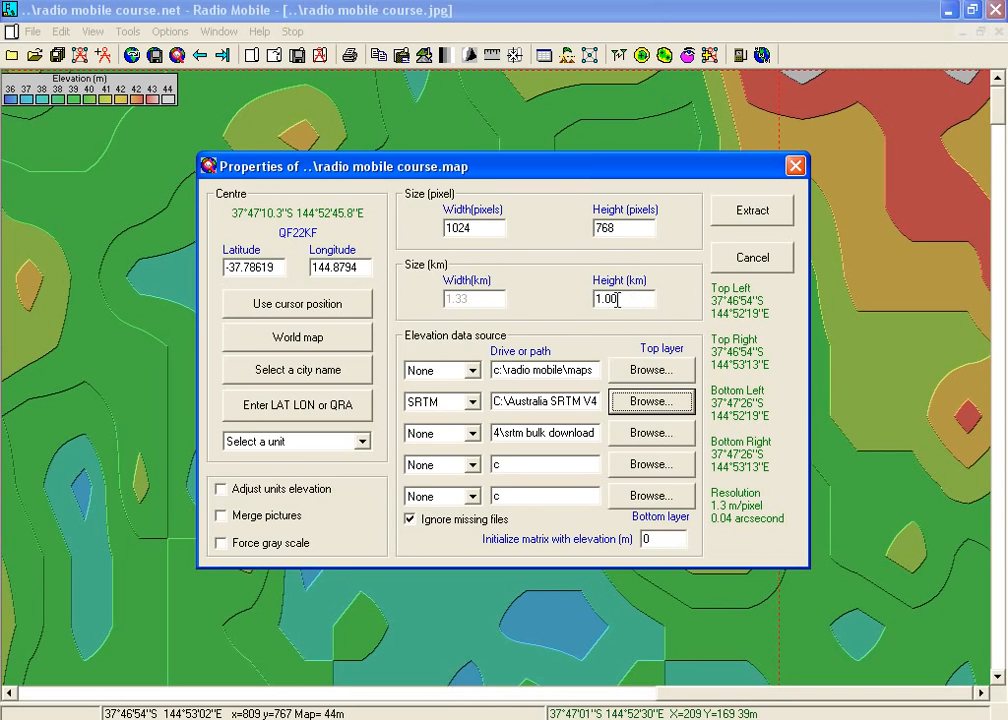
Step: Set the map height to 25 km
drag(619, 299, 603, 294)
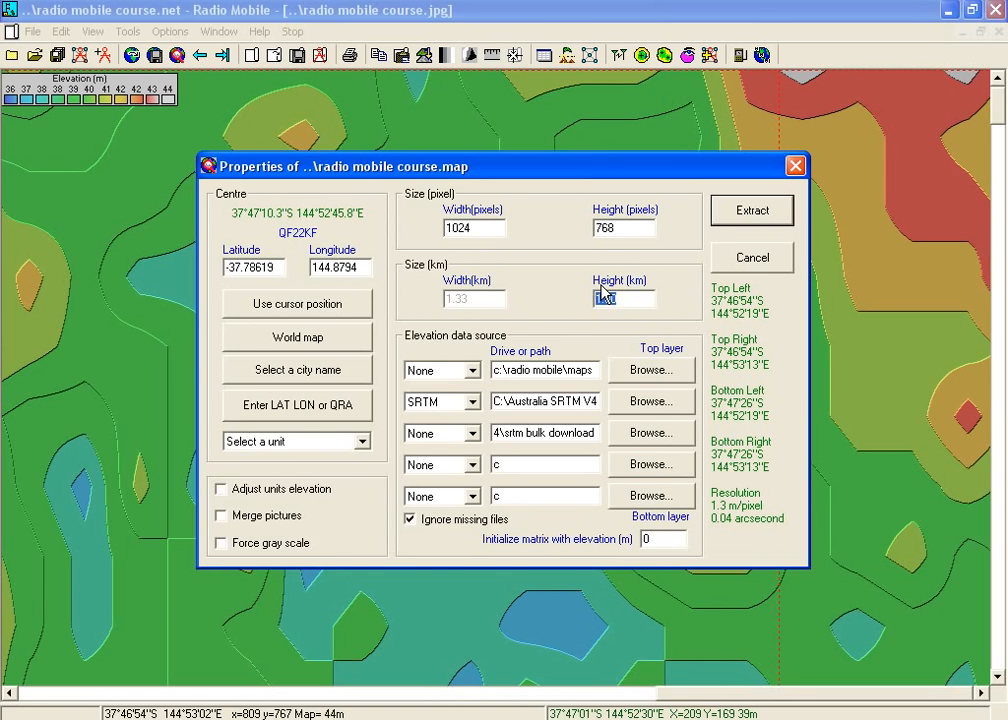
text(2)
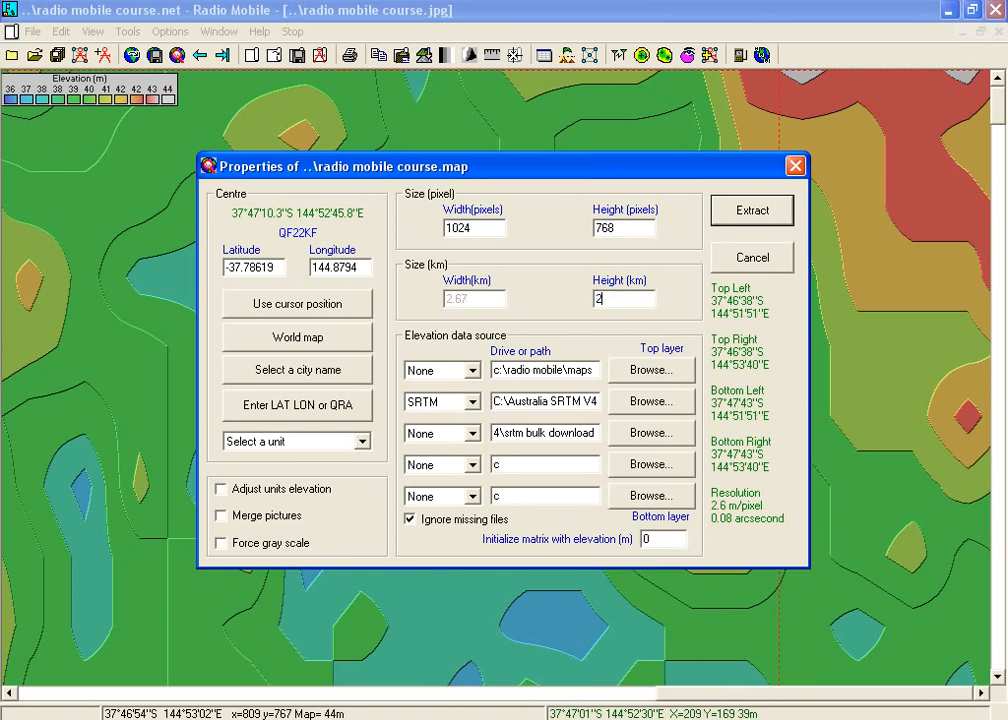
text(5)
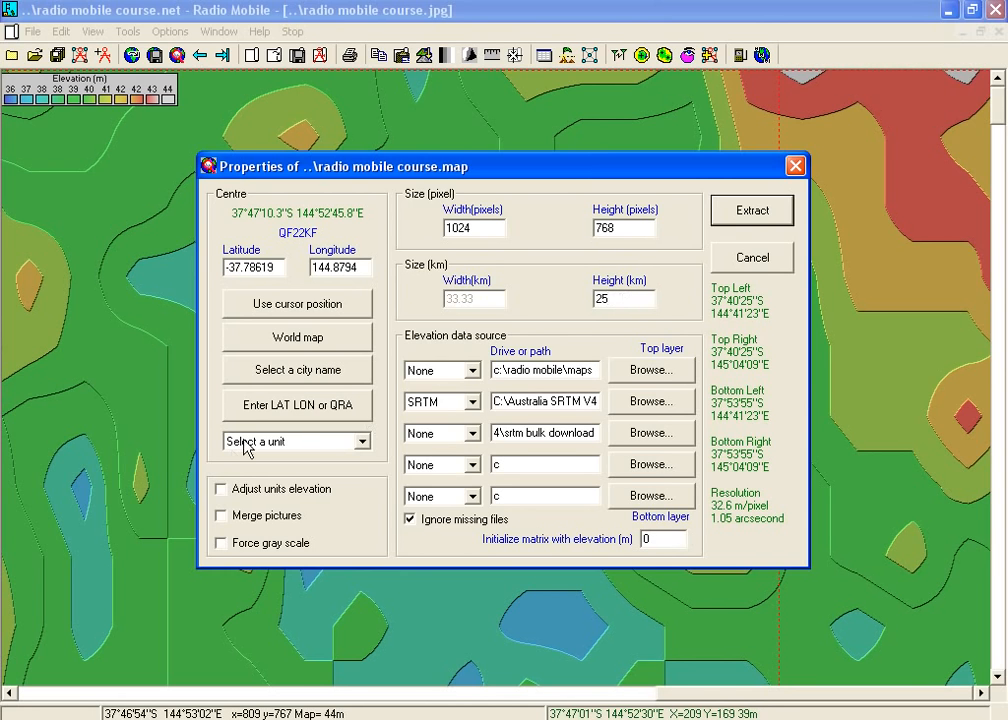
Step: Centre the map on unit VK3FT, then extract it and display the network links
click(362, 446)
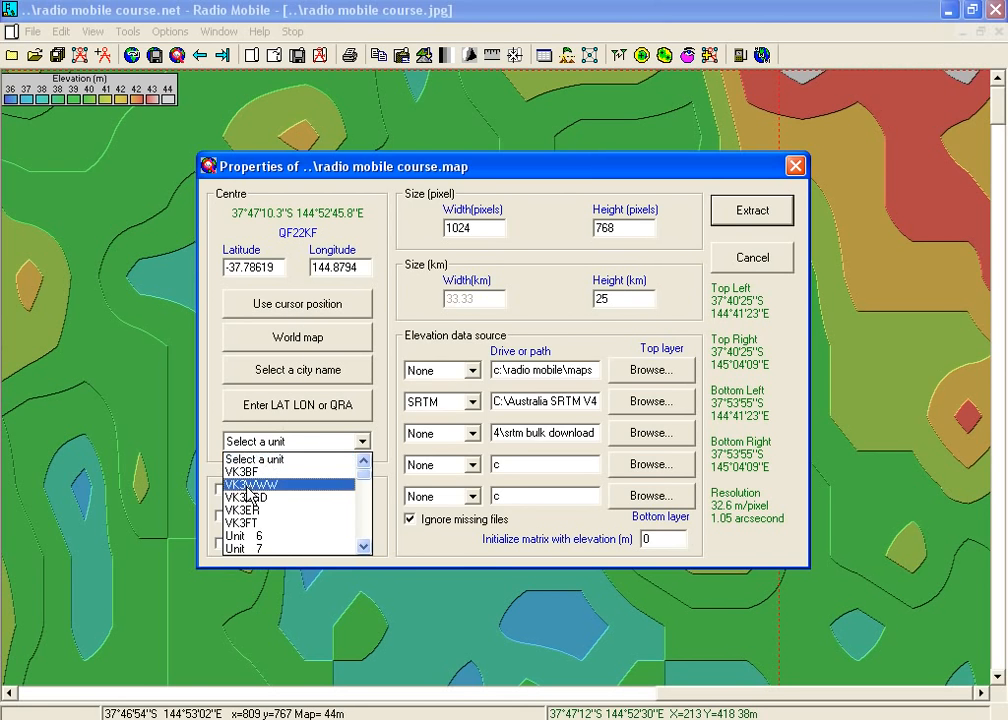
click(247, 520)
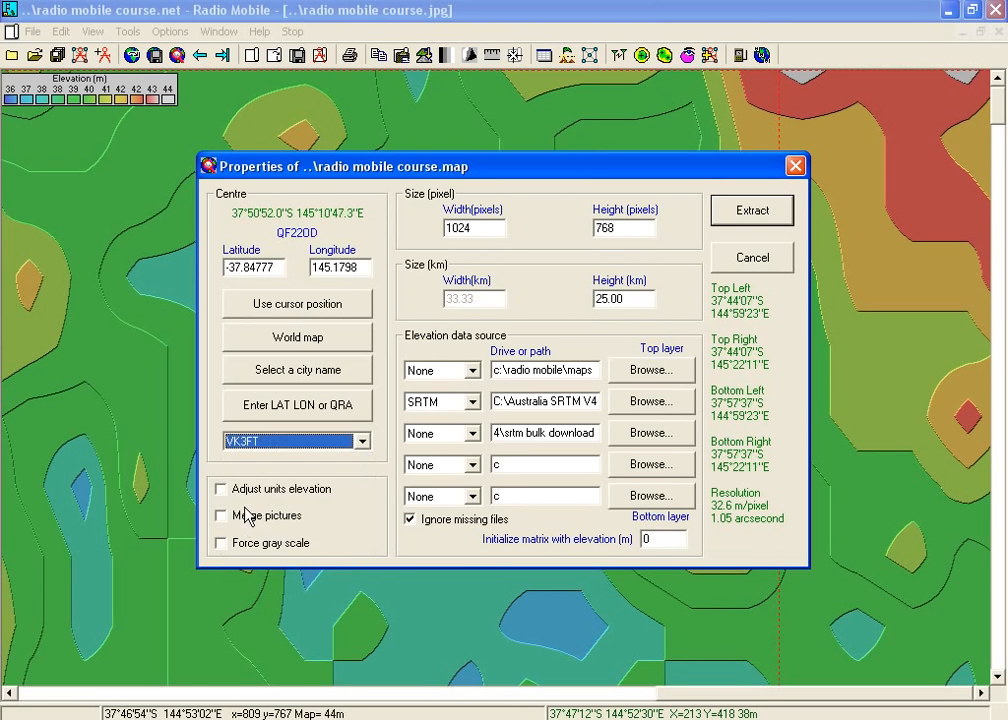
click(752, 228)
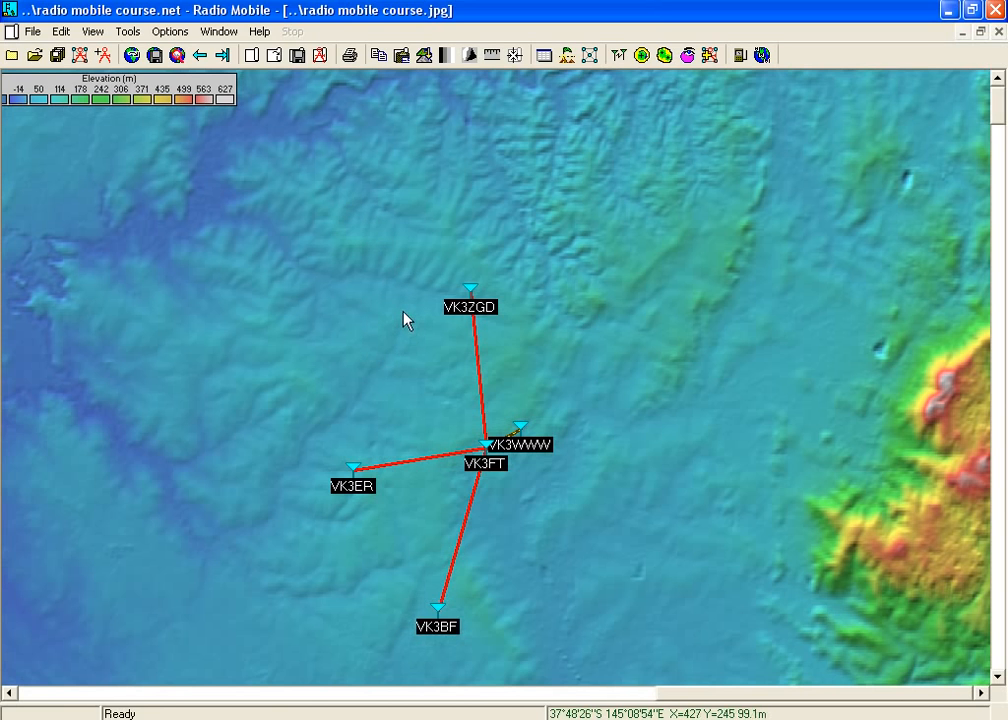
click(590, 57)
Step: Examine the elevations and positions of VK3BF, VK3WWW, VK3ZGD and VK3ER in the unit properties
click(33, 32)
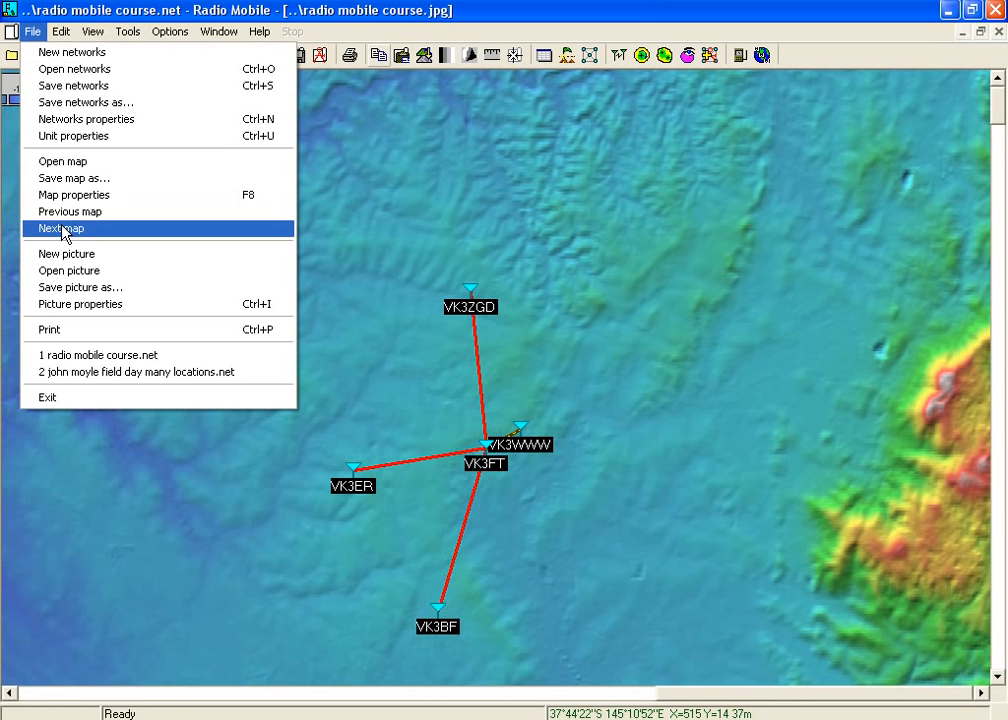
click(63, 137)
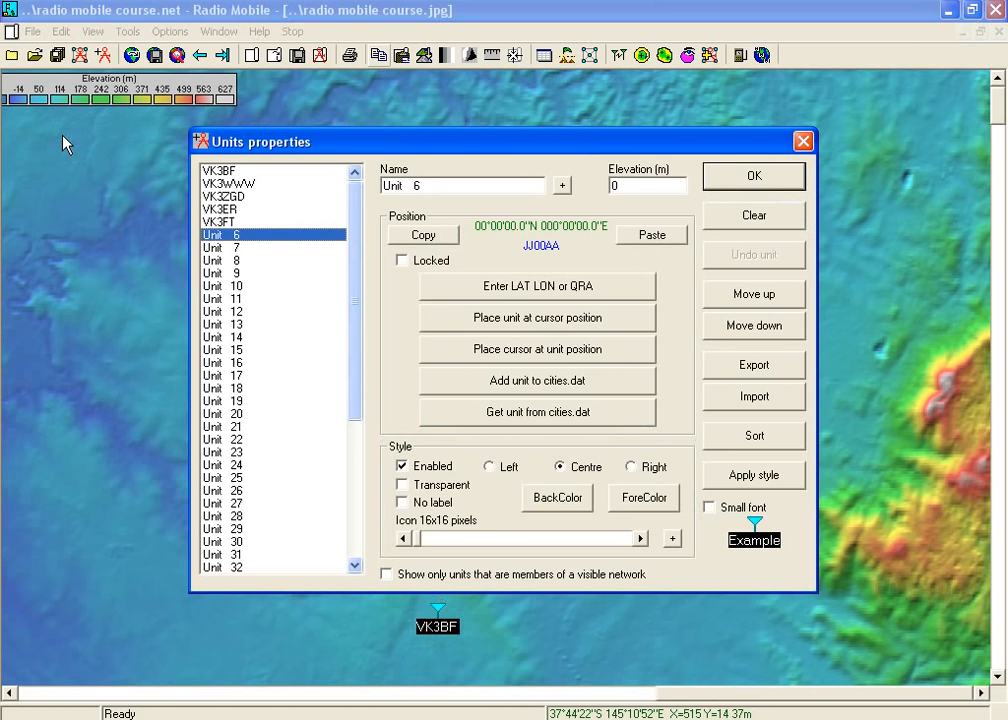
click(229, 172)
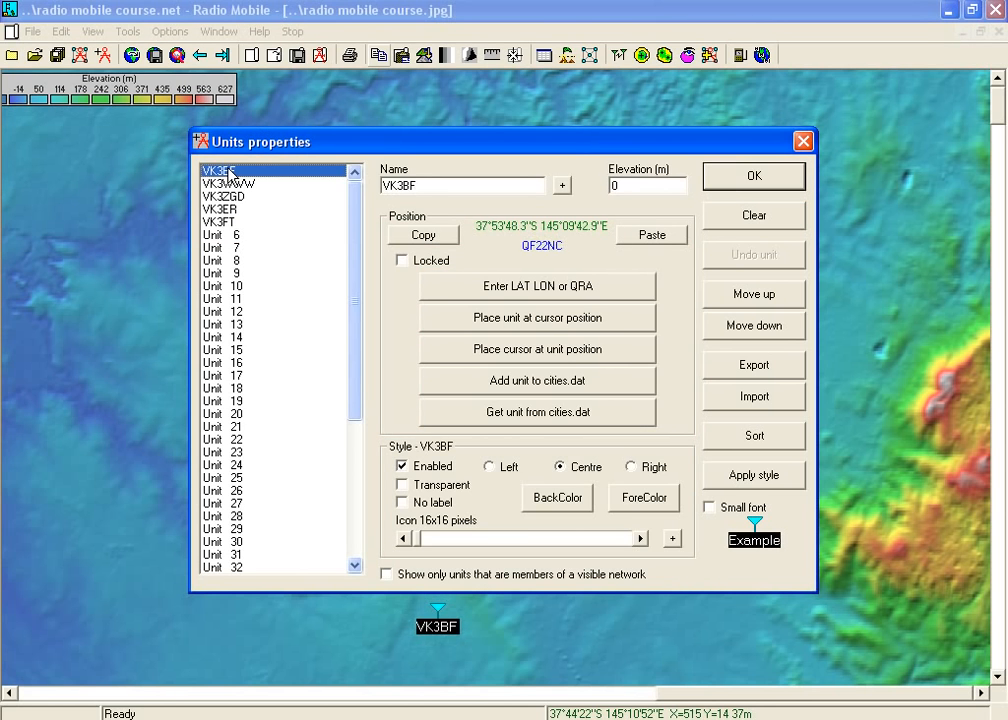
click(229, 185)
click(229, 197)
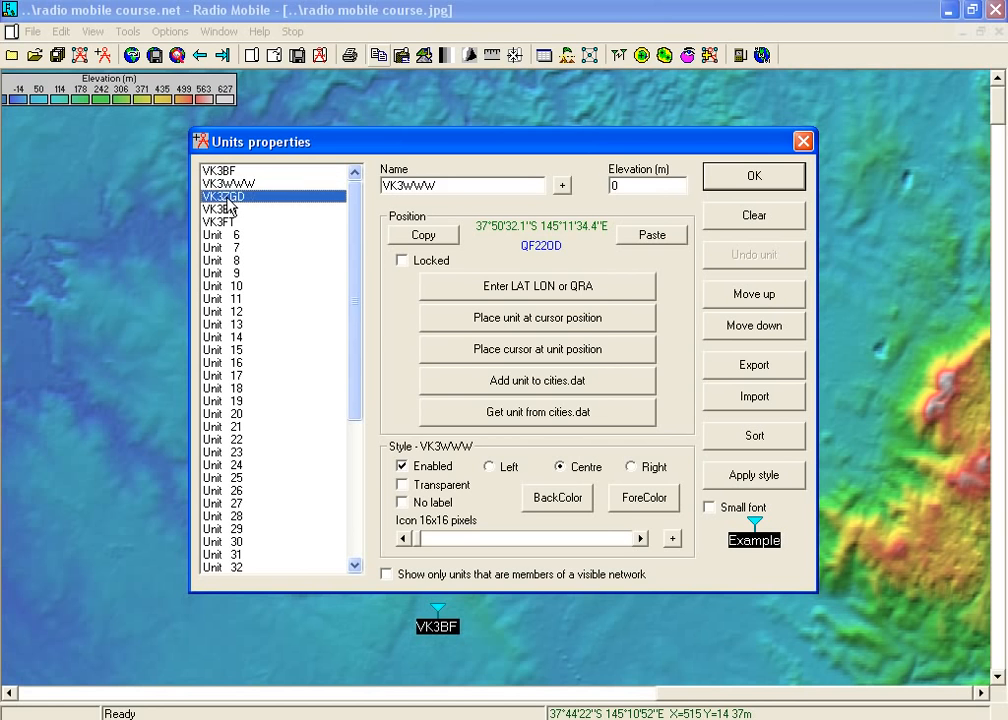
click(229, 210)
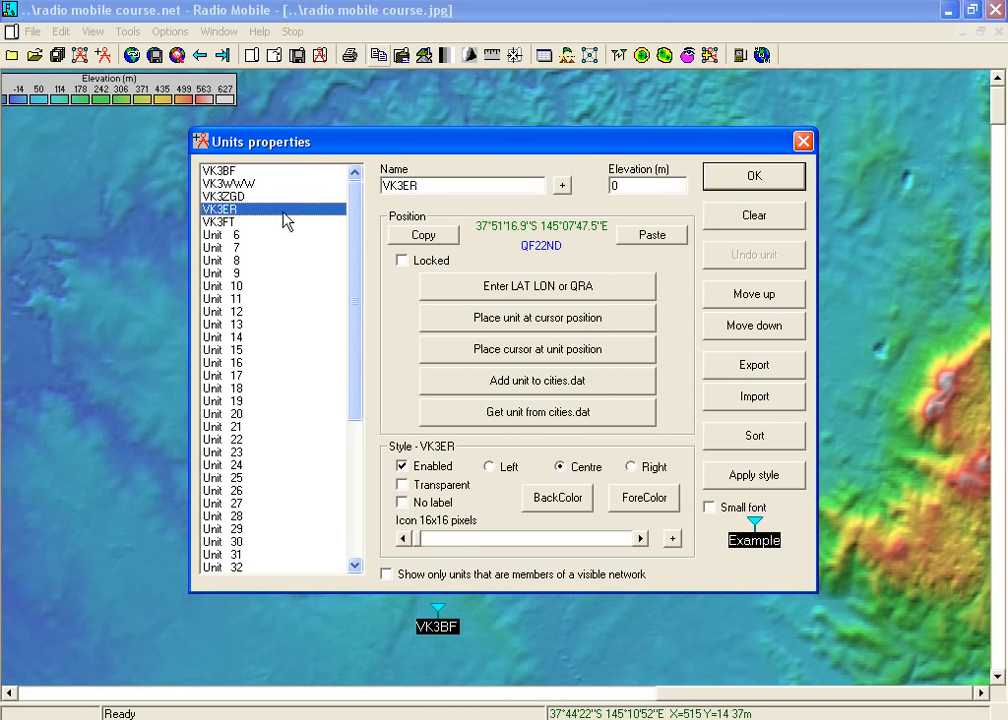
click(236, 172)
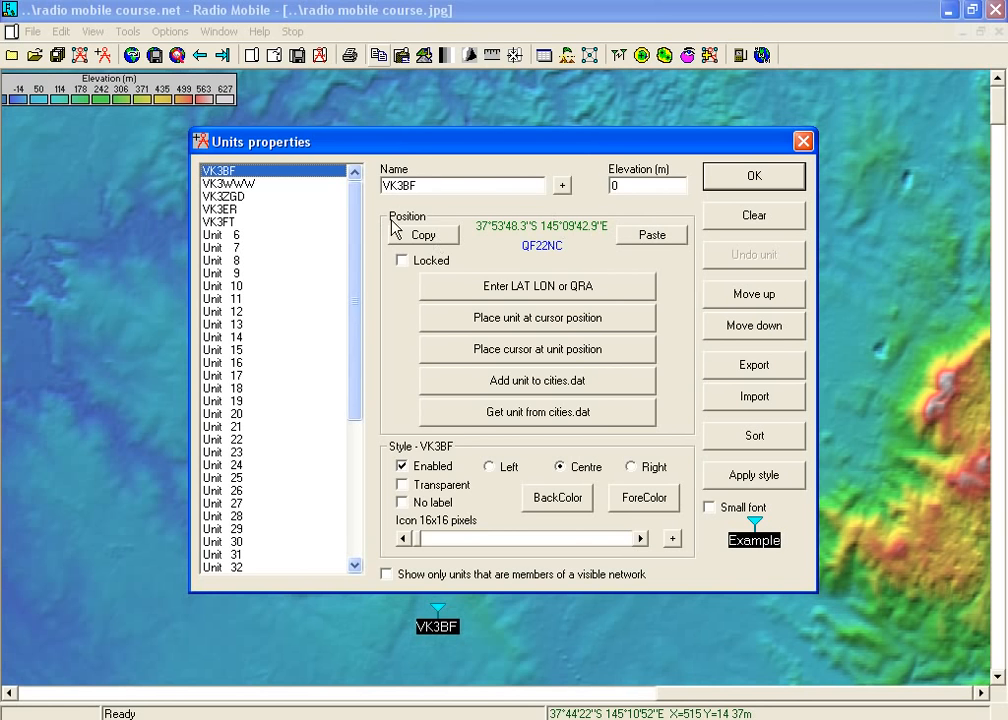
click(262, 197)
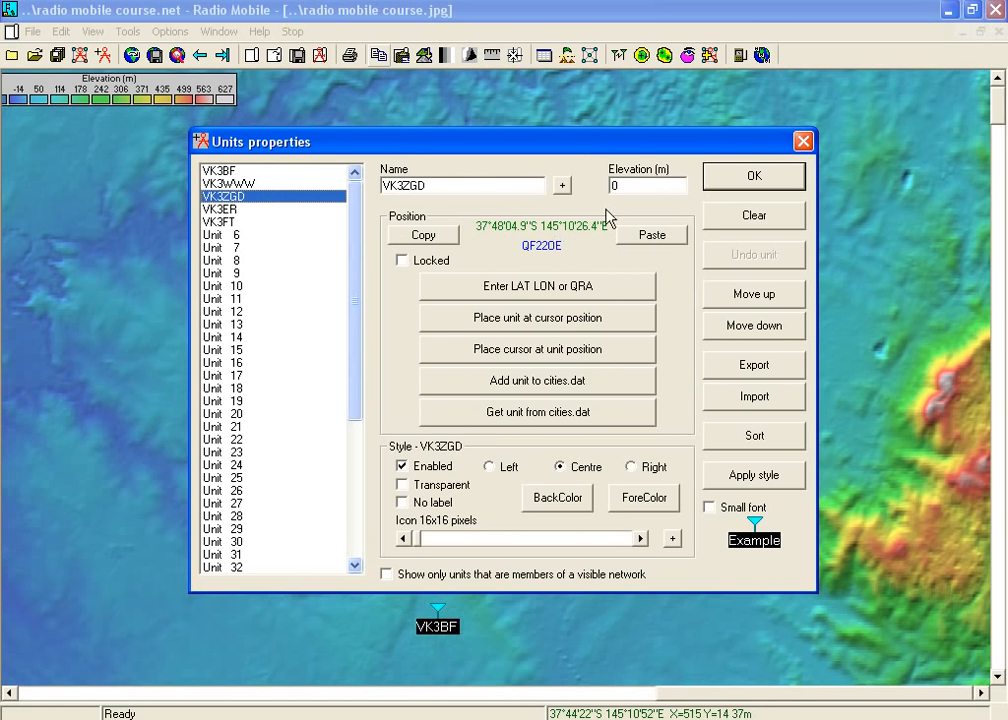
click(743, 184)
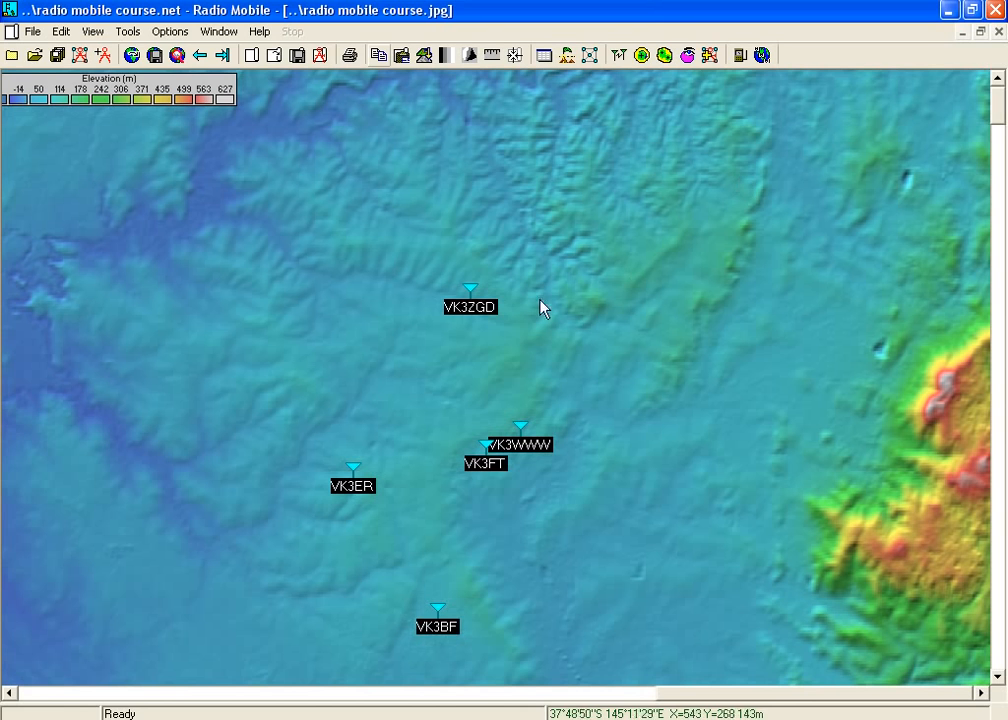
click(588, 58)
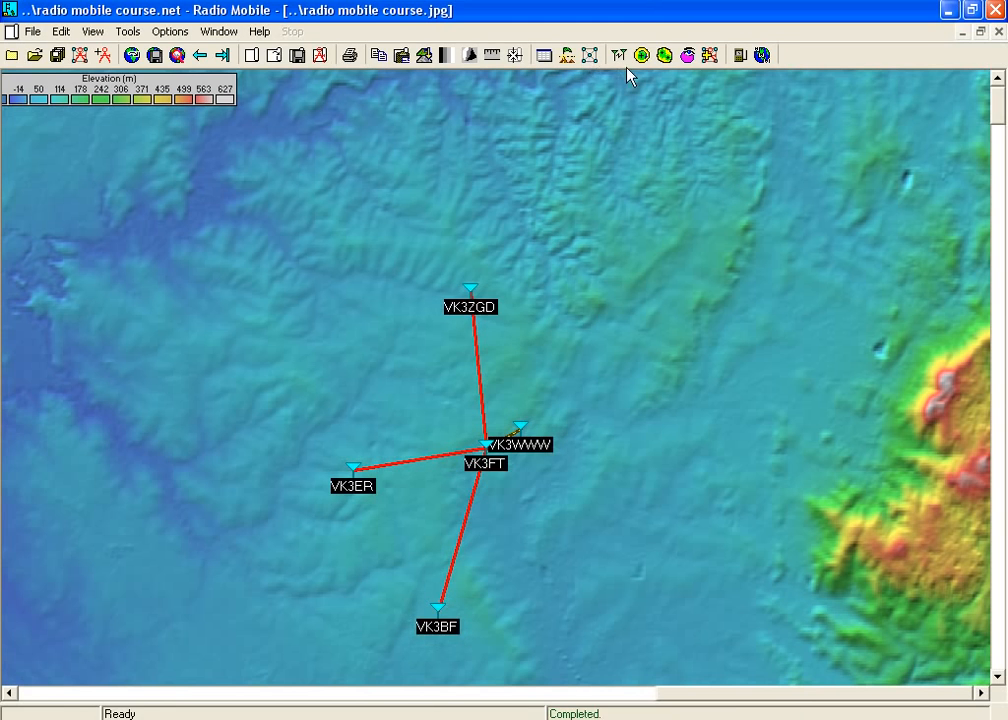
click(618, 57)
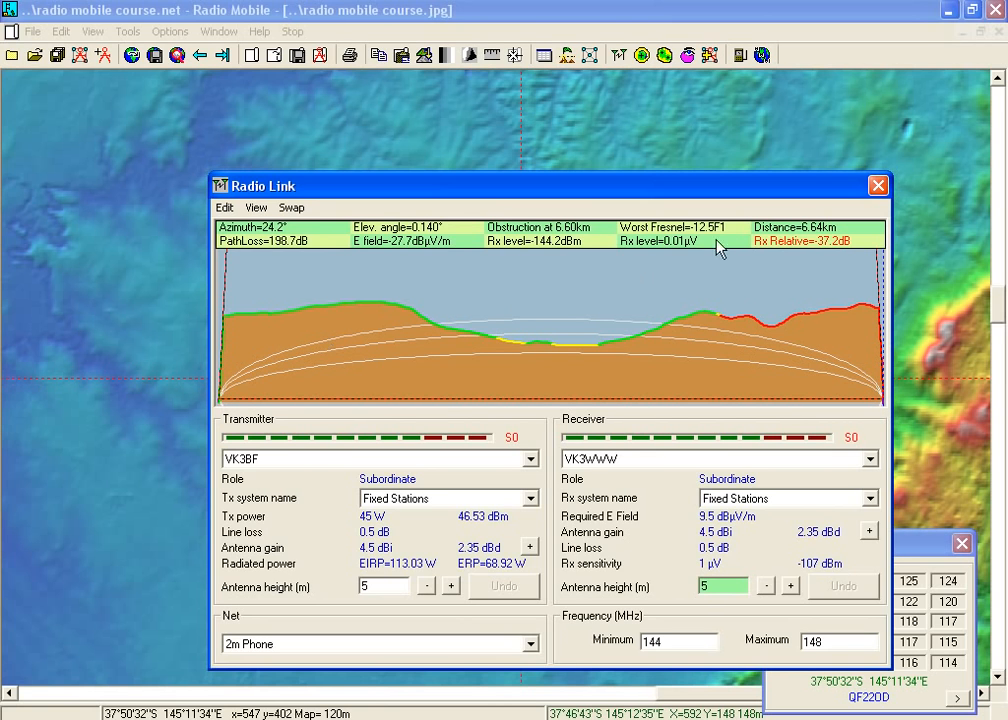
click(877, 186)
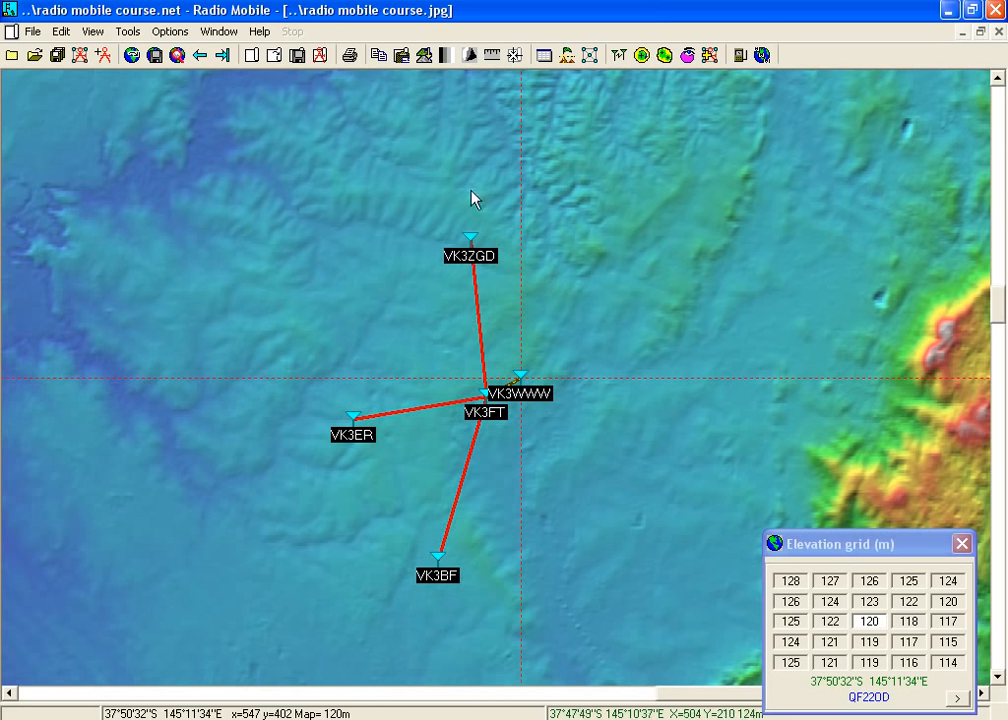
click(31, 31)
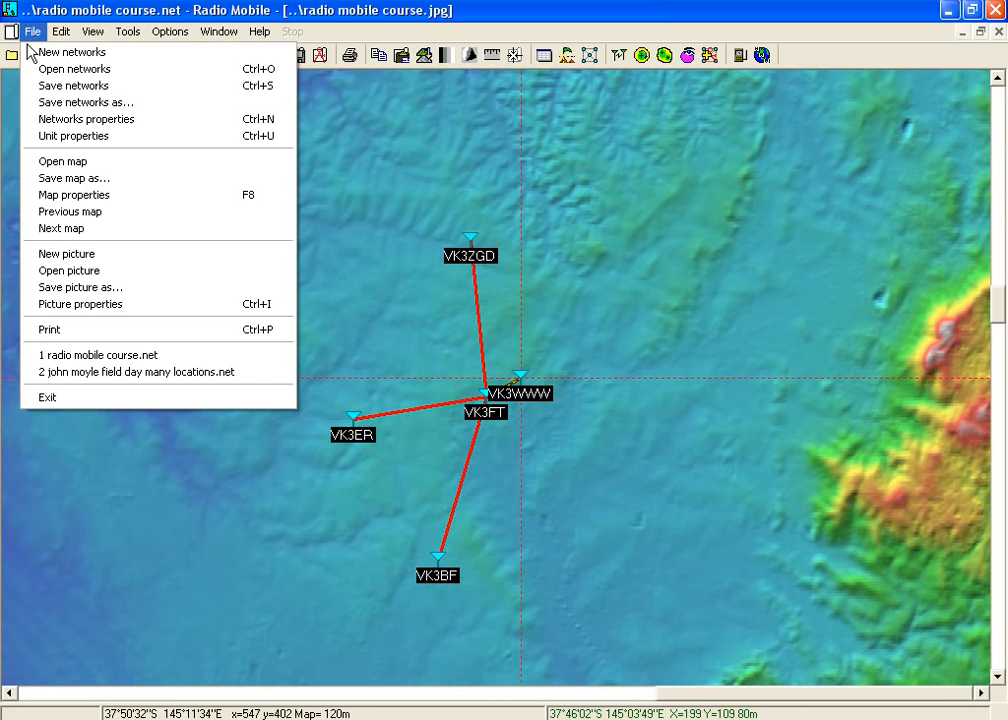
click(40, 138)
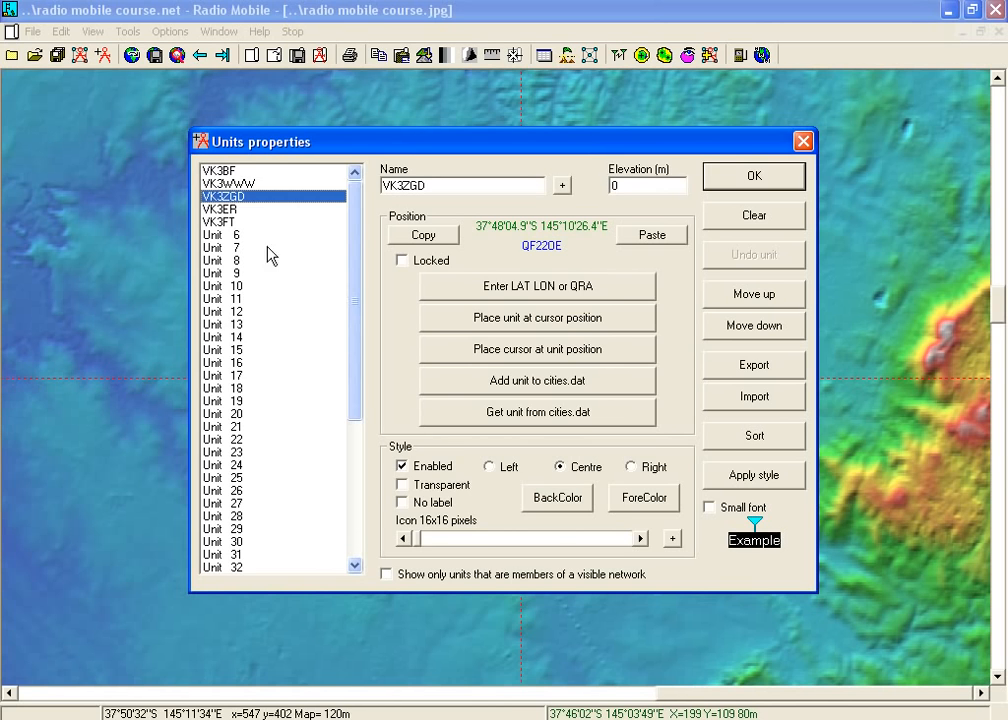
click(228, 172)
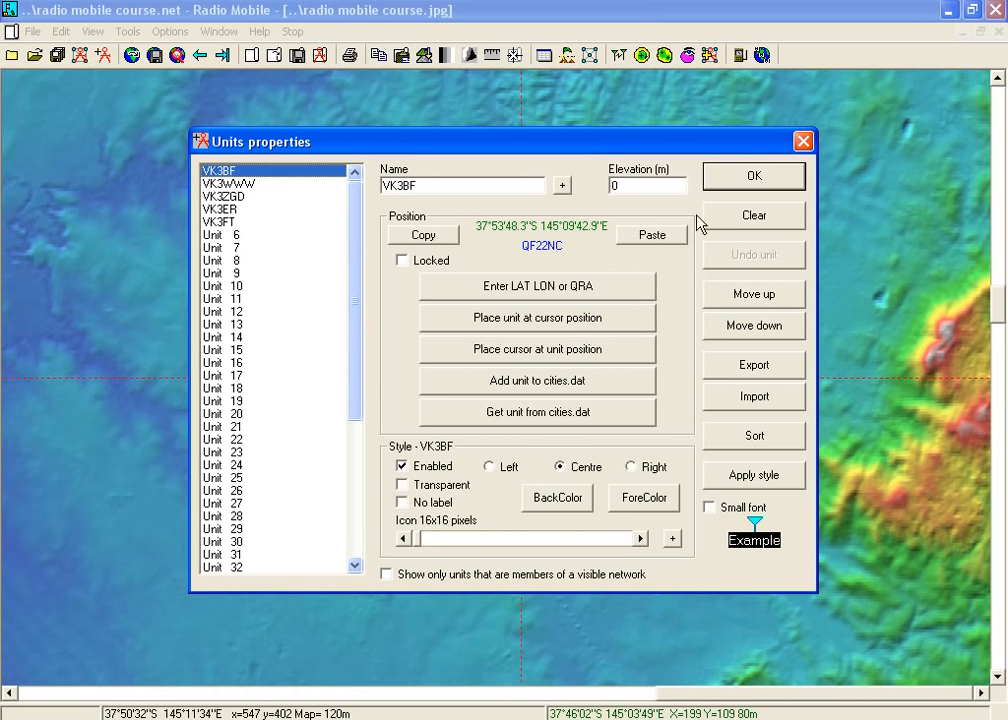
click(505, 290)
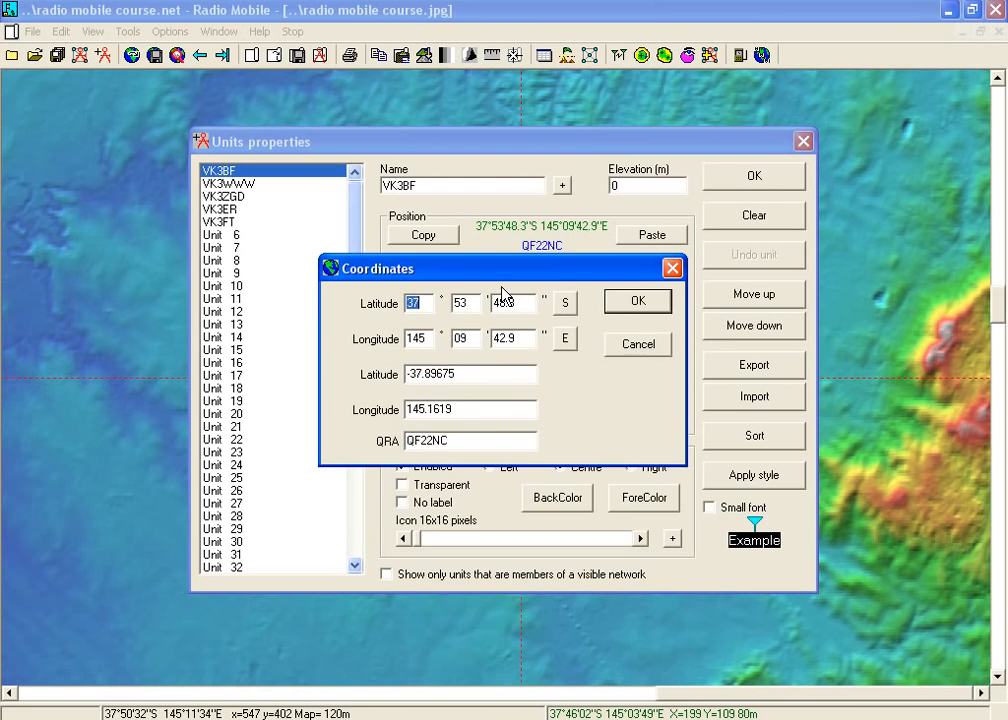
click(628, 300)
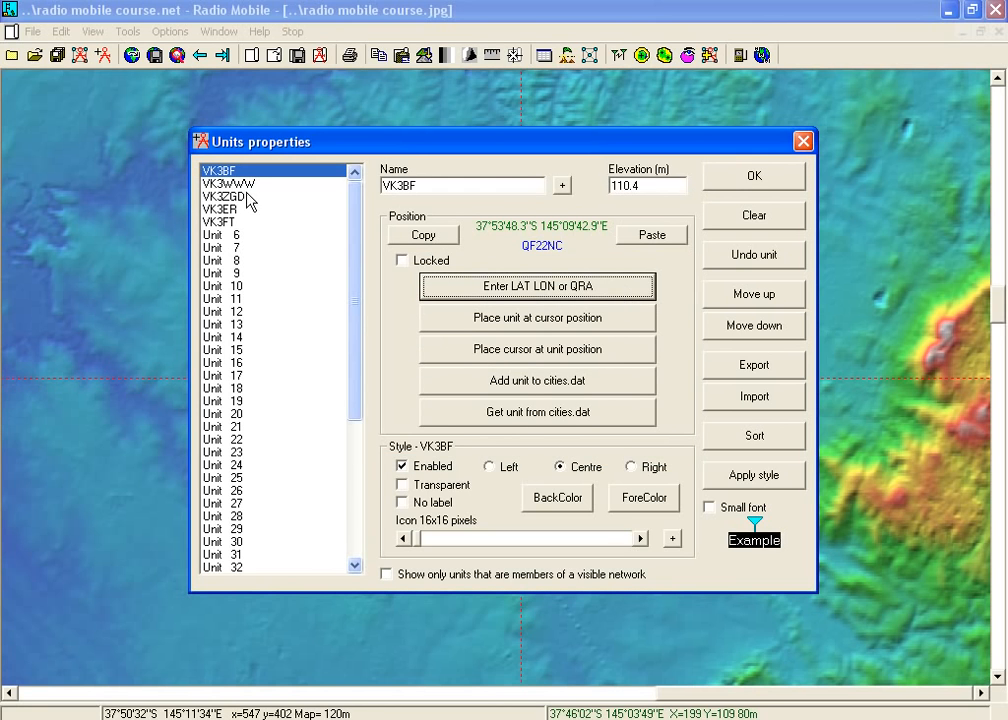
click(240, 185)
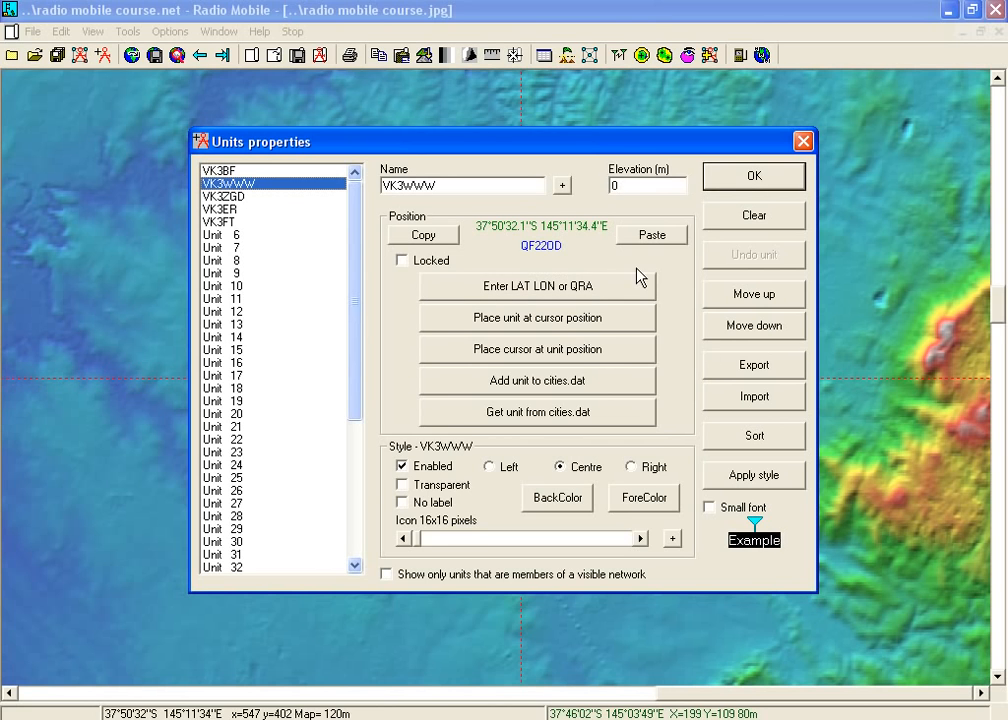
click(573, 289)
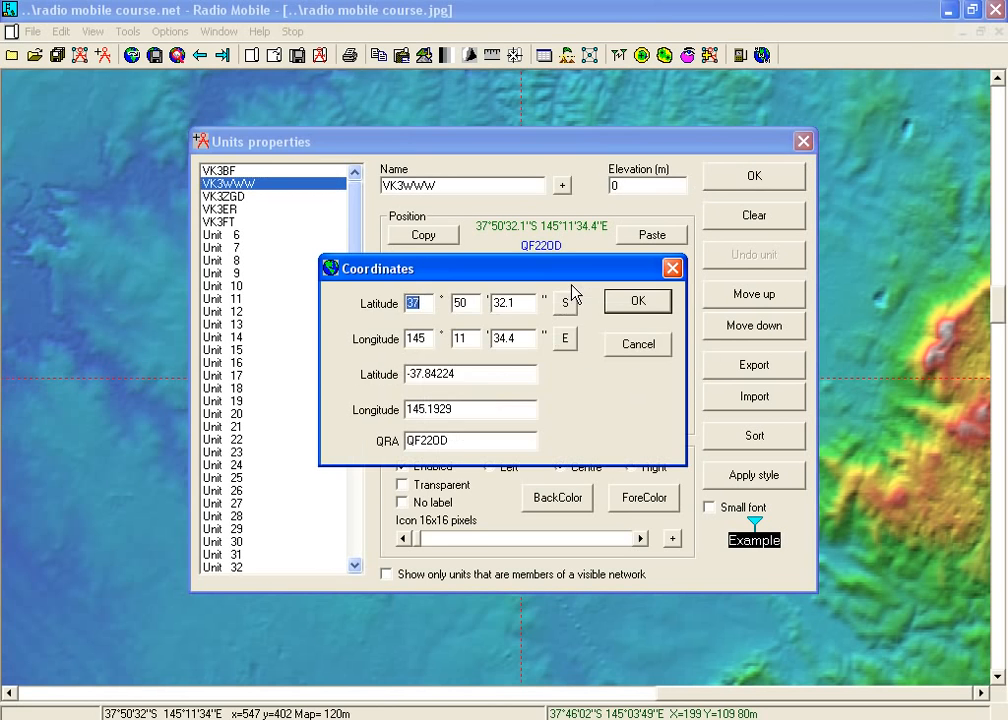
click(648, 303)
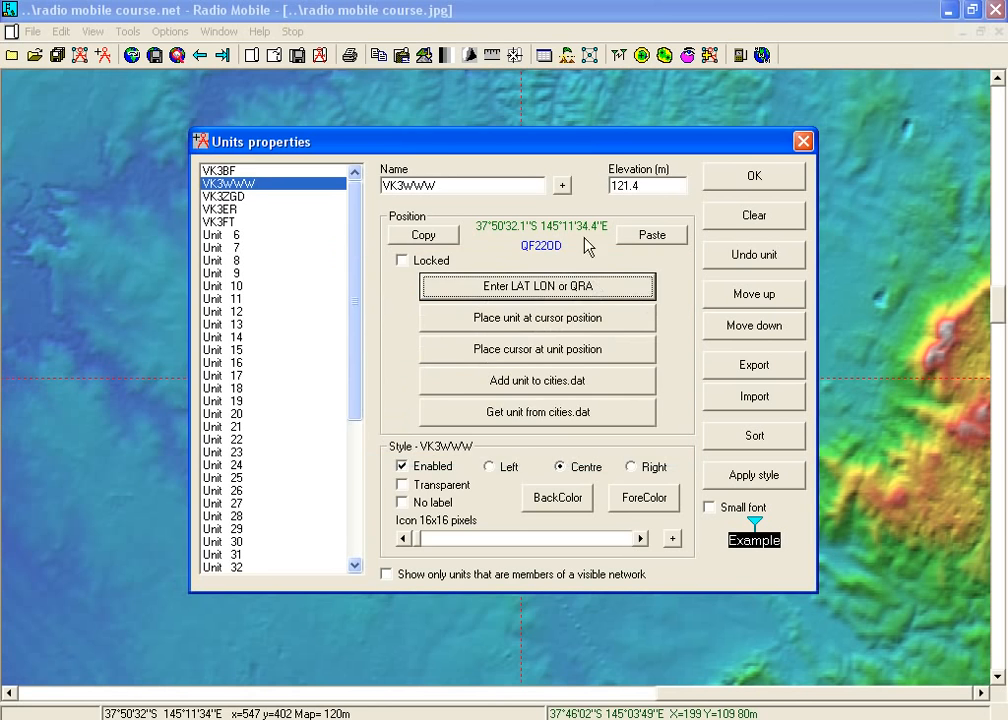
Step: Reapply the existing coordinates of VK3ZGD and VK3ER to update both units' elevations from the map data
click(226, 198)
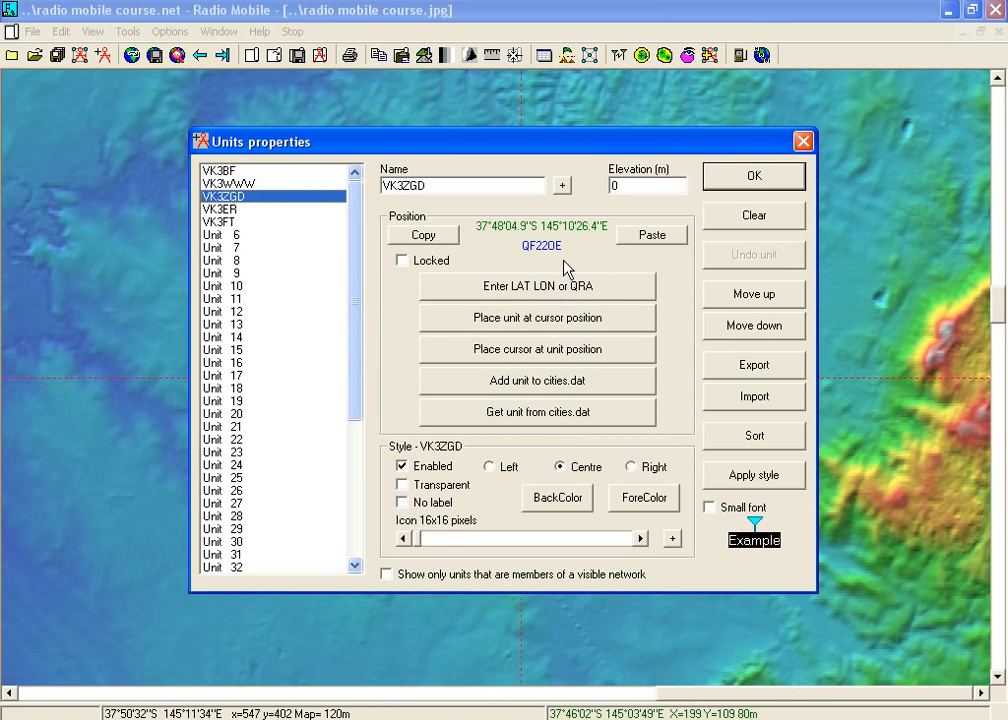
click(547, 290)
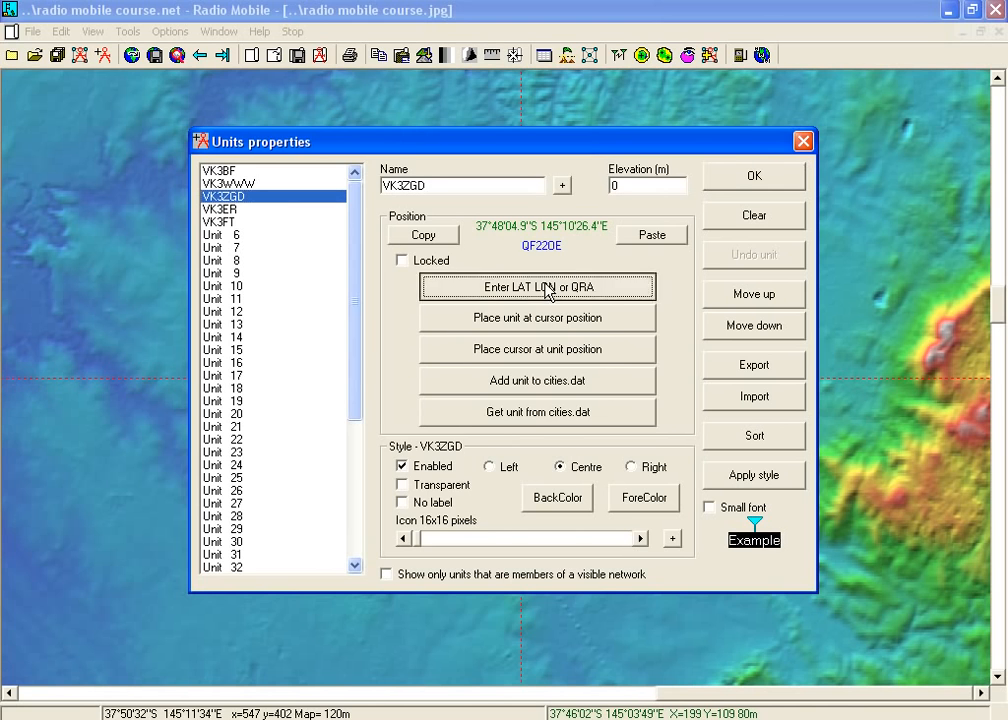
click(637, 300)
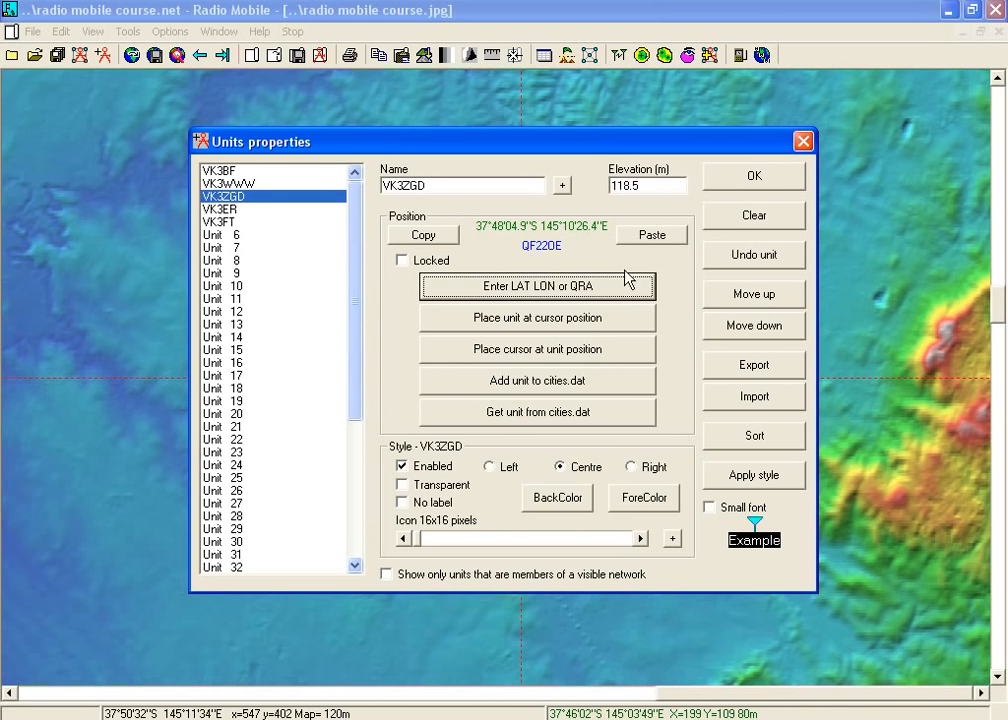
click(219, 212)
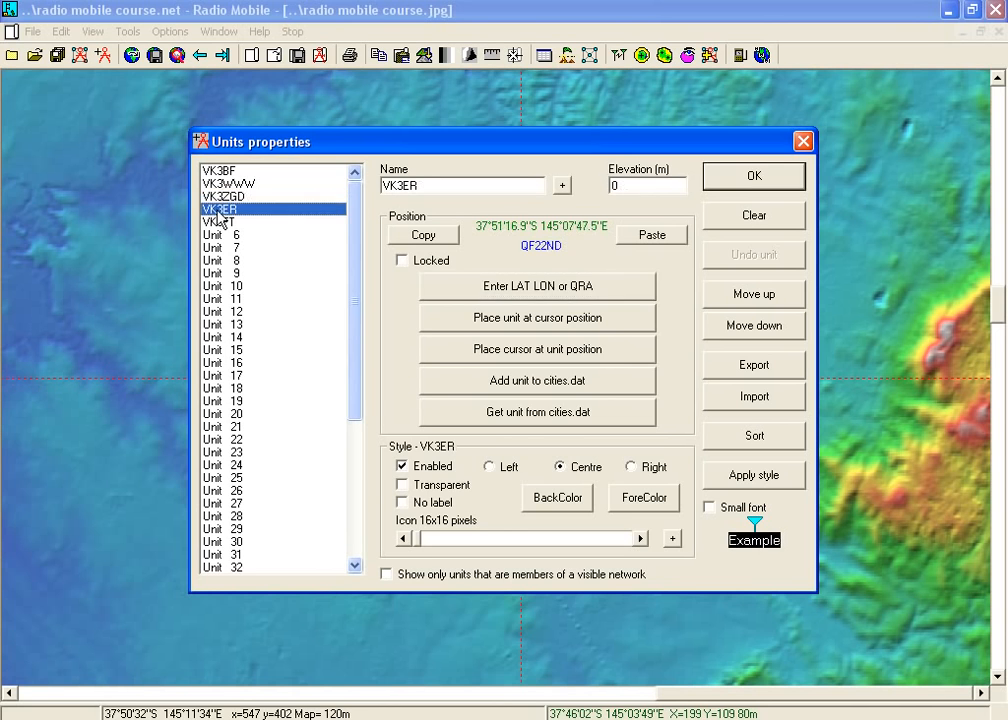
click(485, 289)
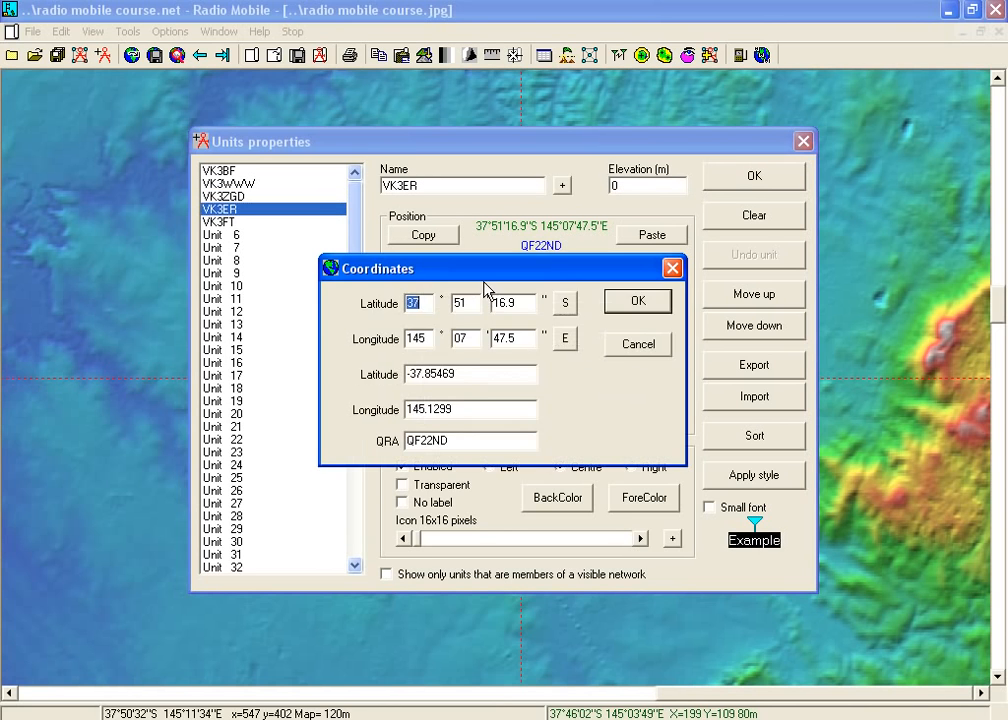
click(624, 300)
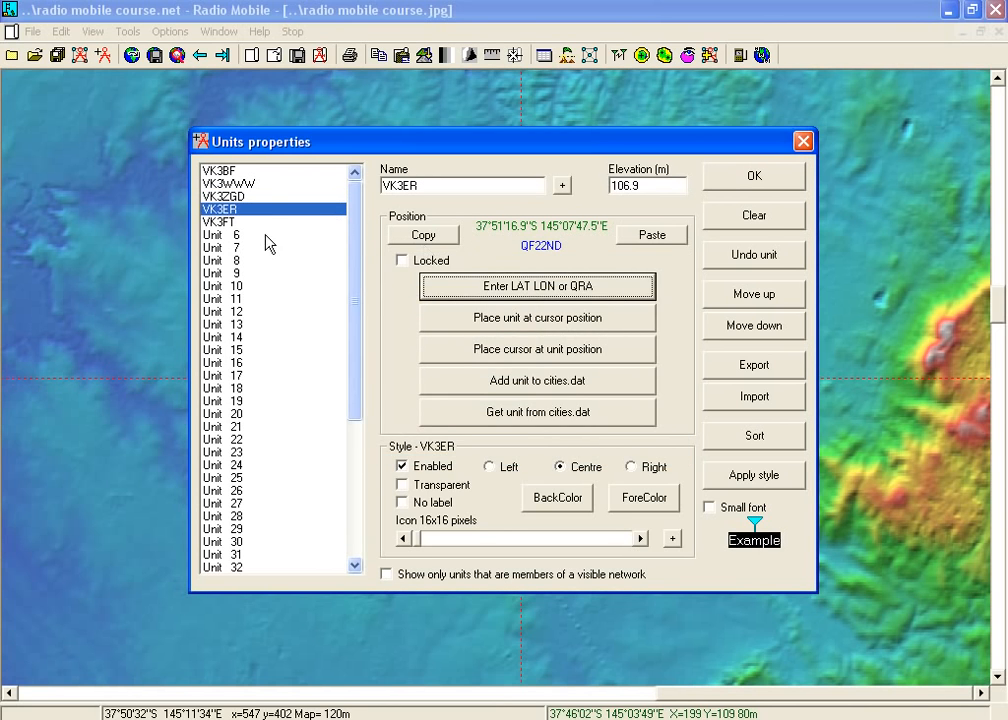
Step: Reapply VK3FT's existing coordinates to update its elevation from the map data, and accept the unit properties
click(221, 224)
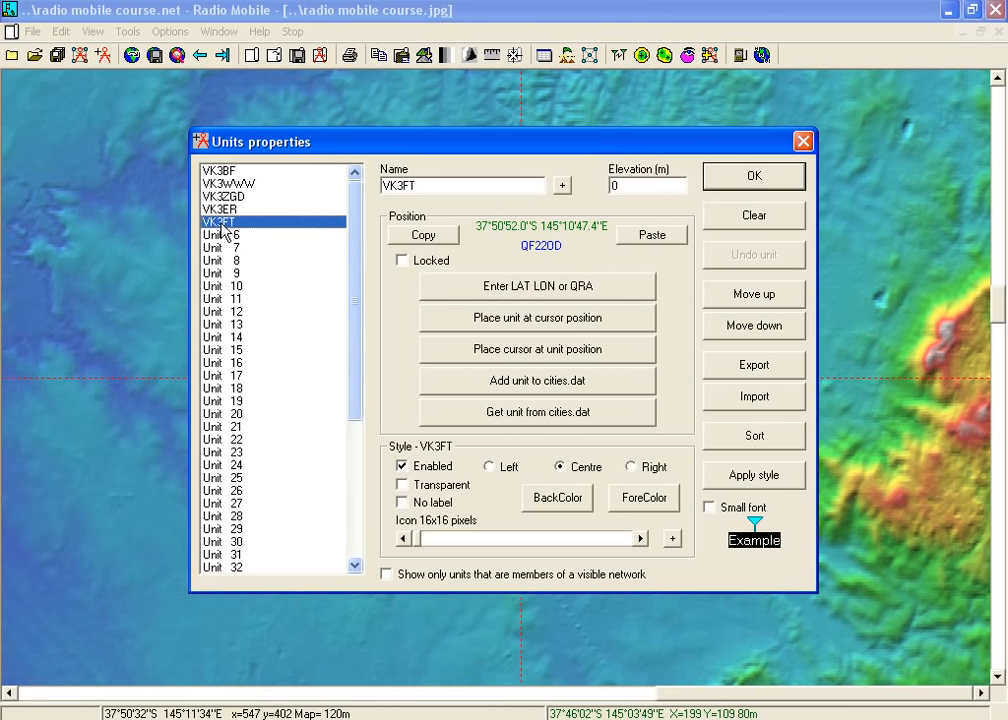
click(483, 290)
click(638, 303)
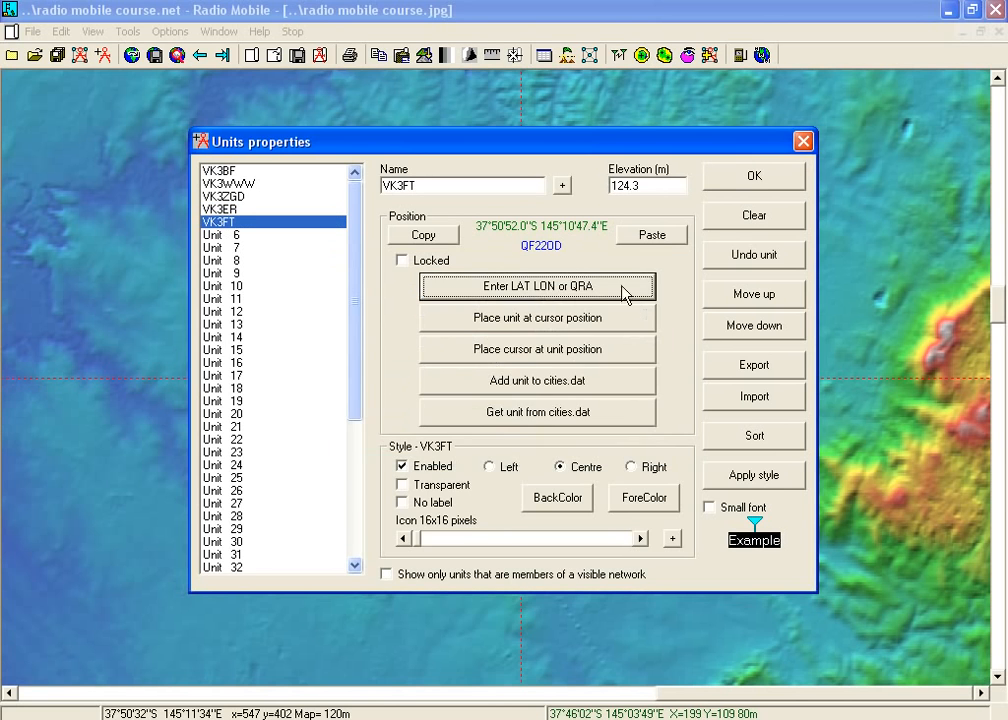
click(740, 190)
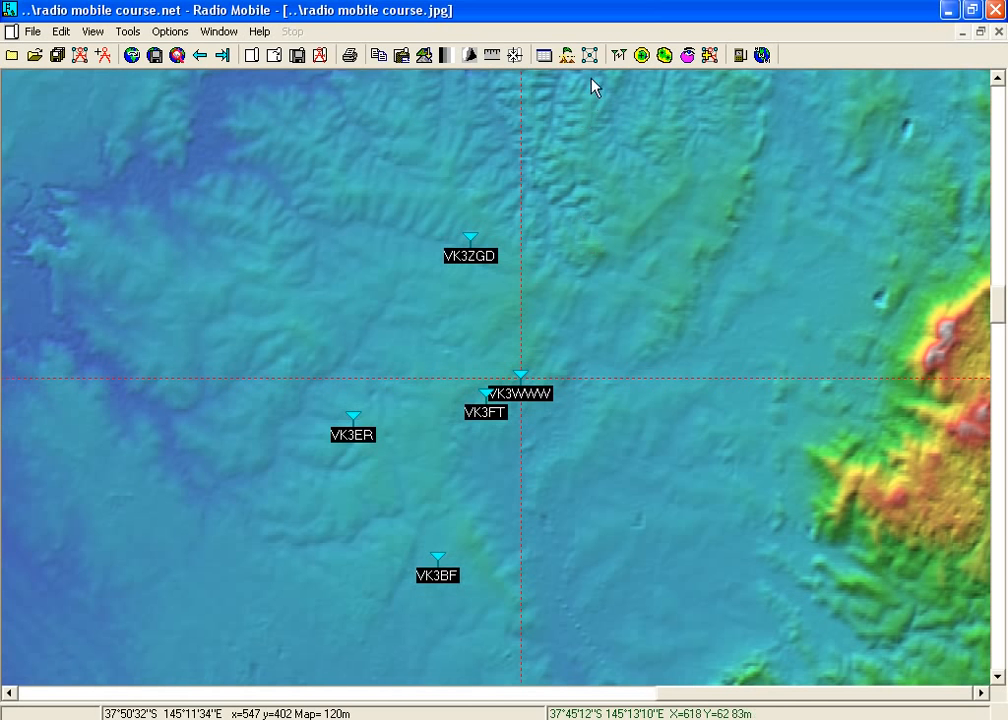
click(589, 58)
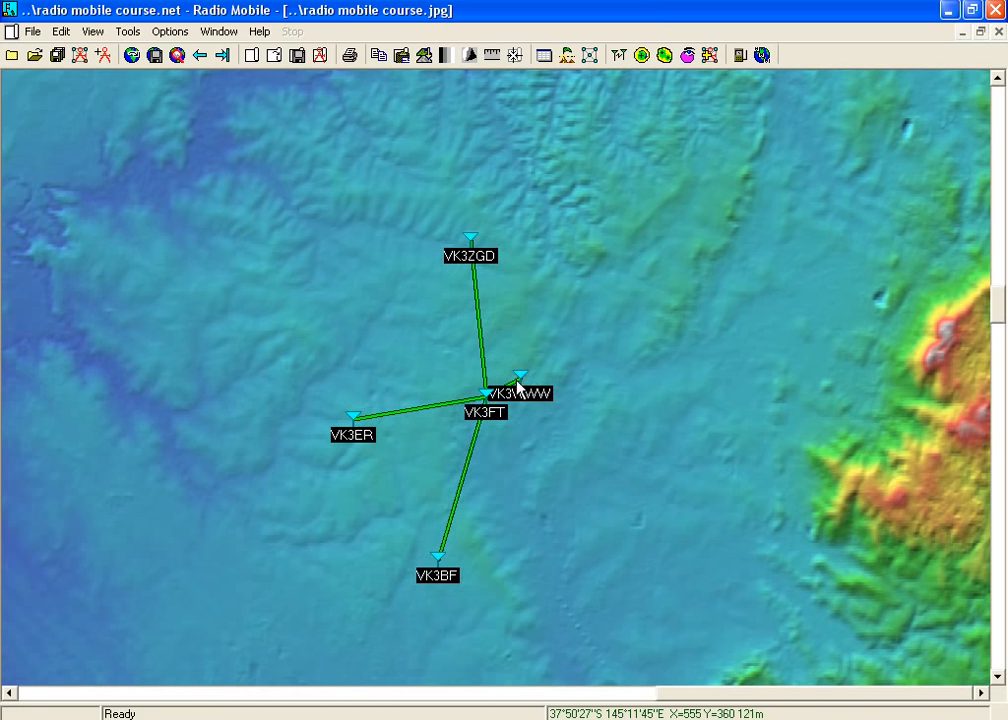
click(620, 58)
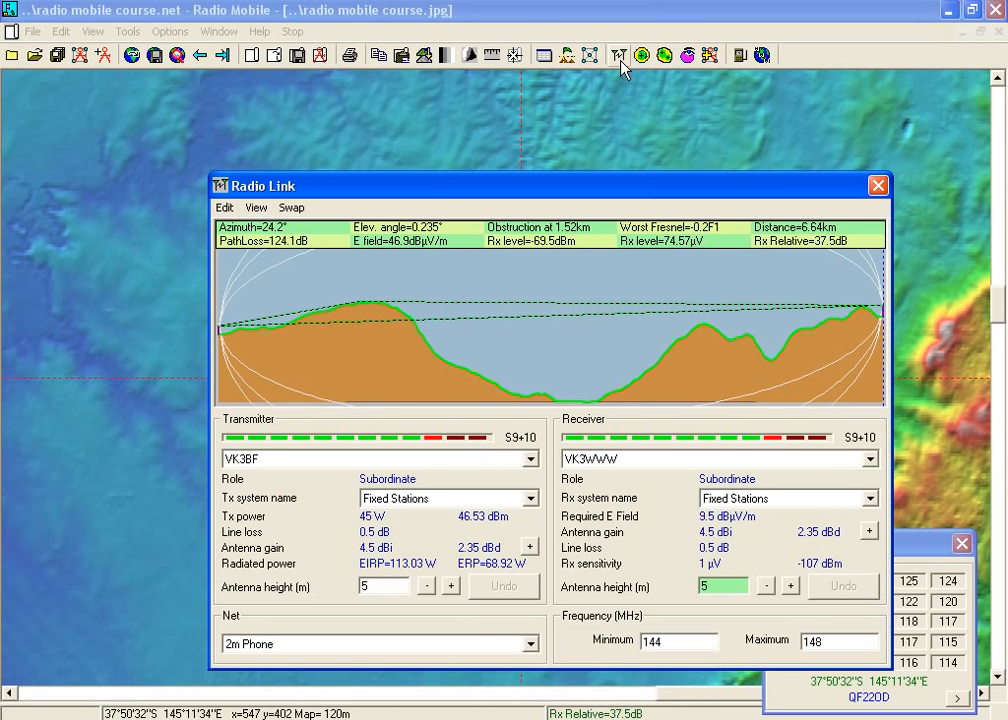
click(530, 459)
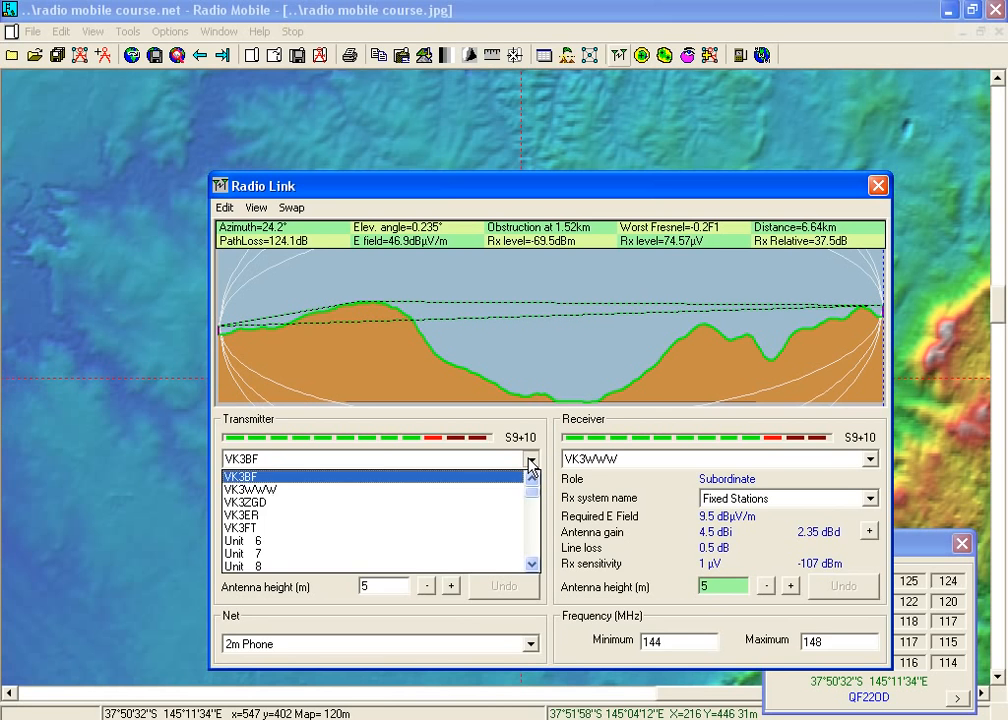
click(245, 527)
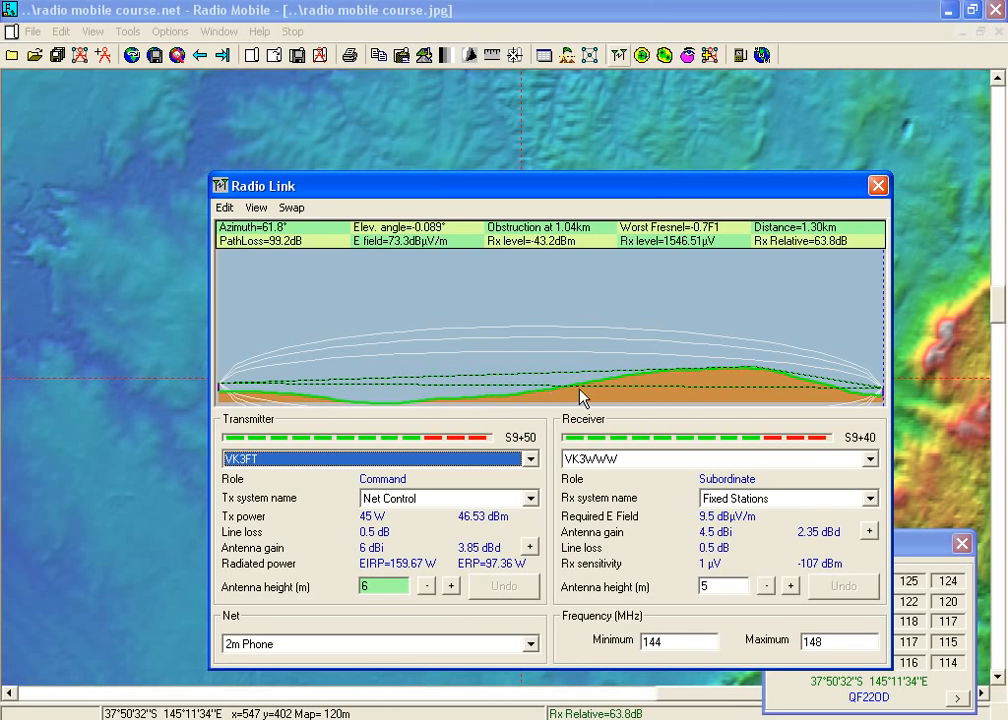
click(806, 388)
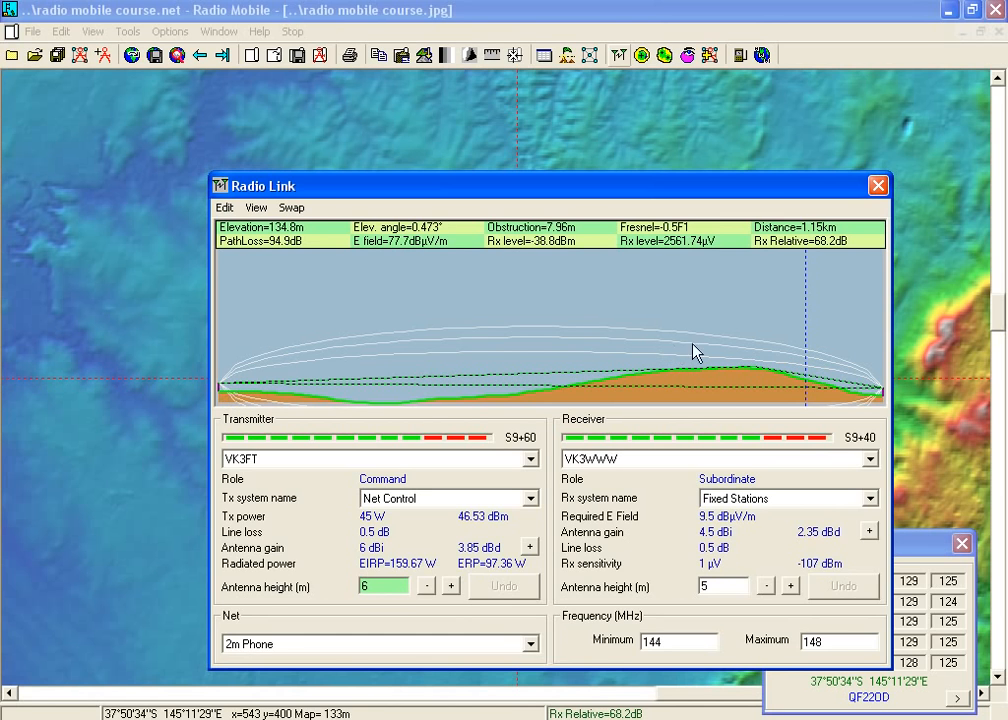
click(871, 460)
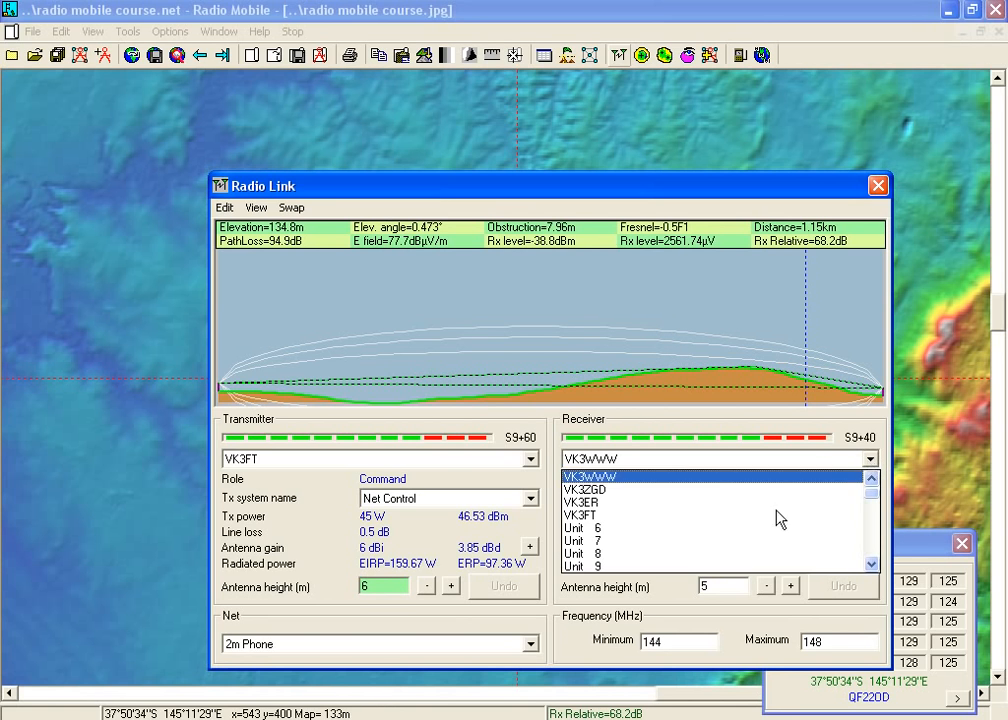
click(683, 490)
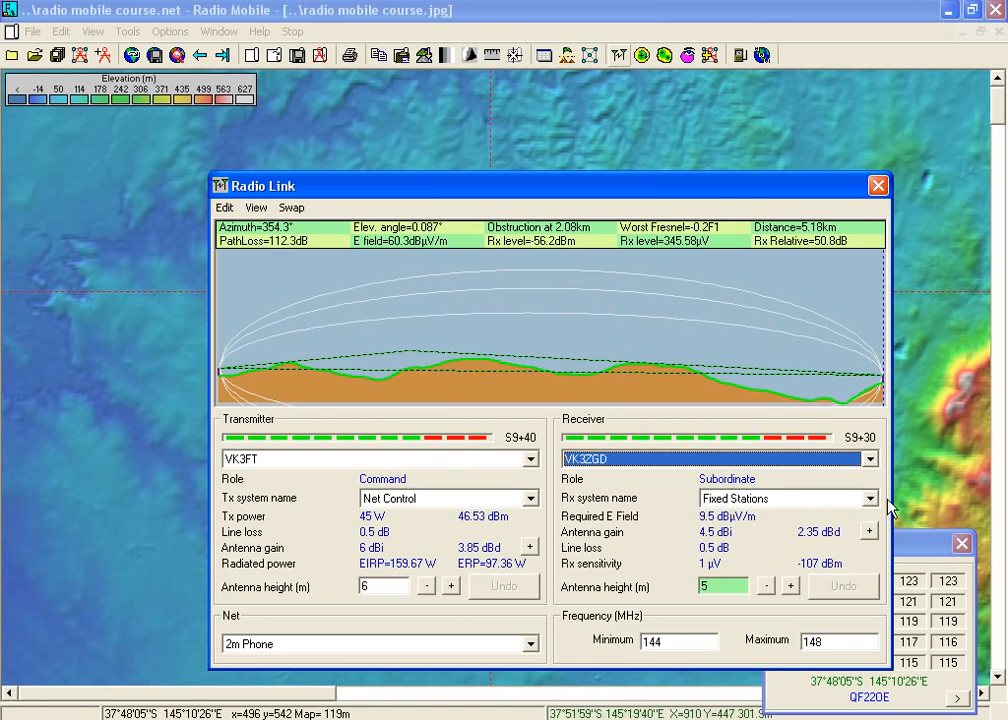
click(871, 460)
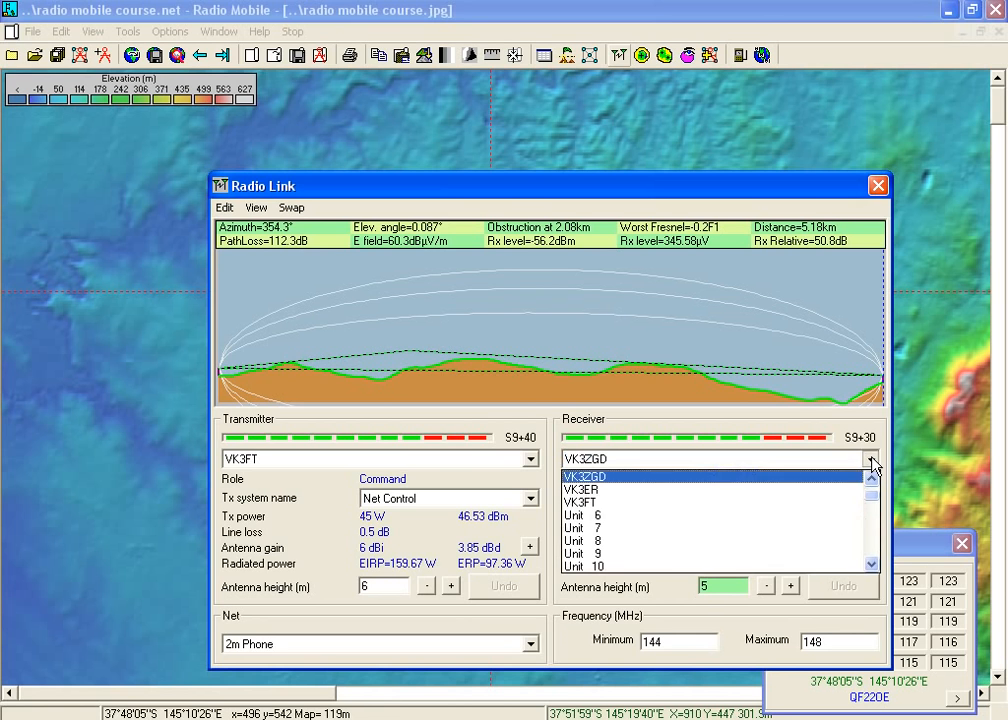
click(707, 490)
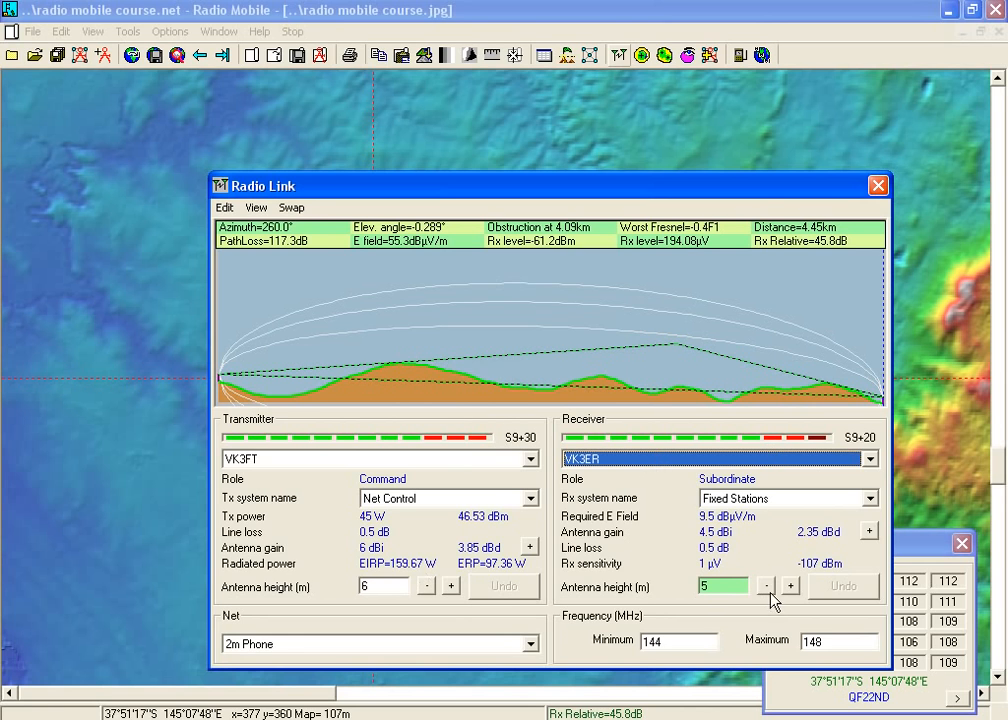
click(710, 585)
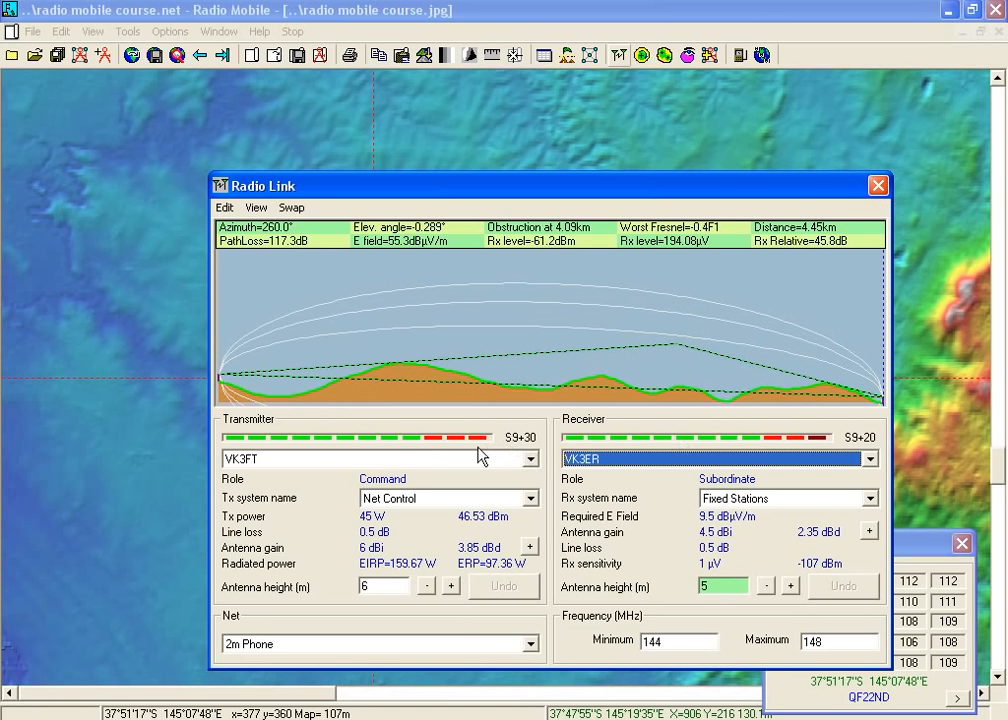
Step: Set VK3WWW as the transmitter and examine its radio link profile to VK3ER
click(531, 459)
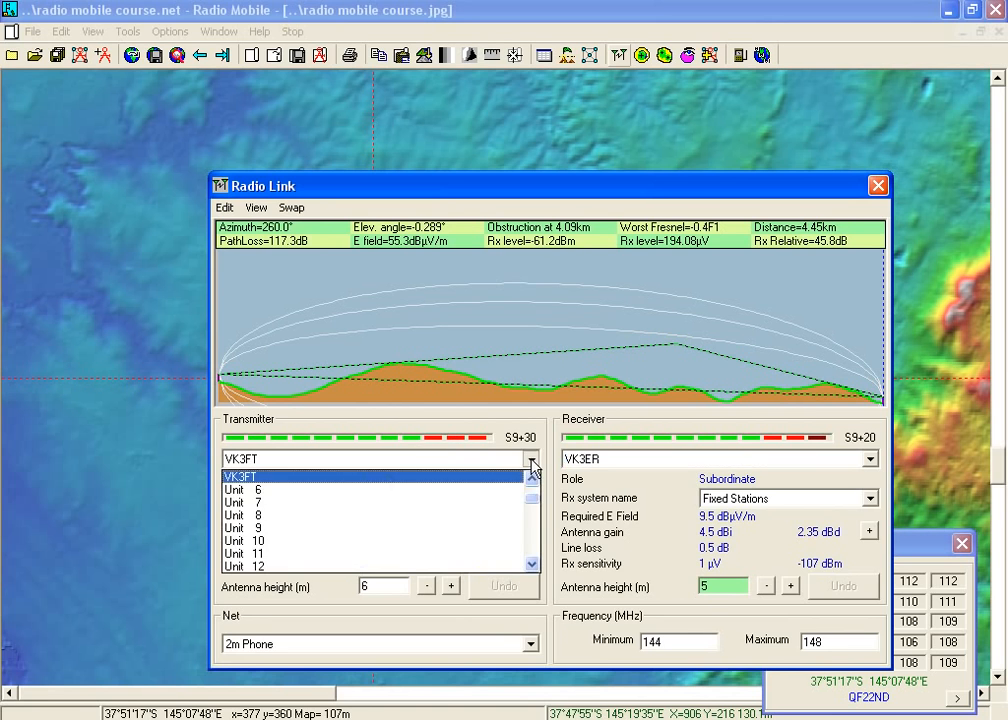
scroll(385, 505, up, 2)
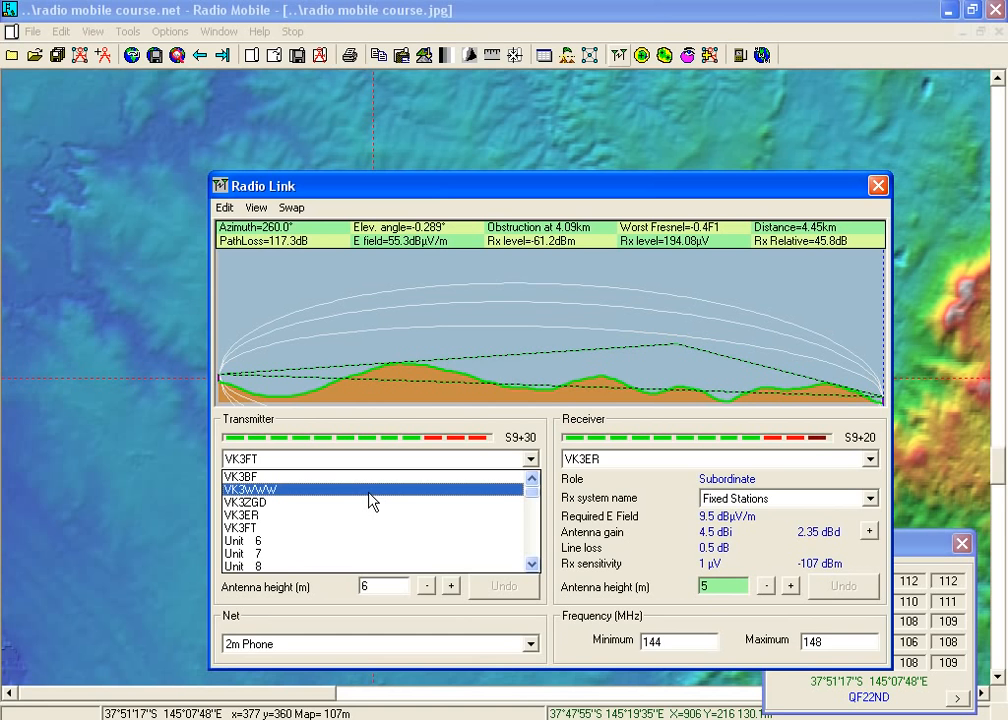
click(370, 491)
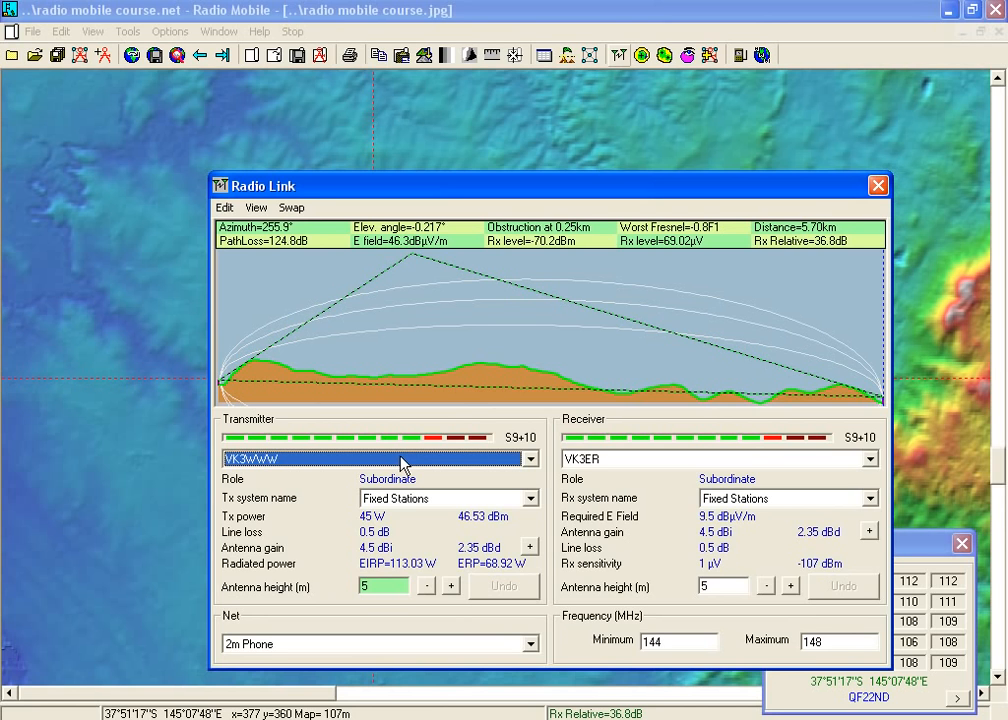
Step: Examine the radio link between VK3ZGD and VK3ER in both directions by swapping the ends, and close the link analysis
click(531, 460)
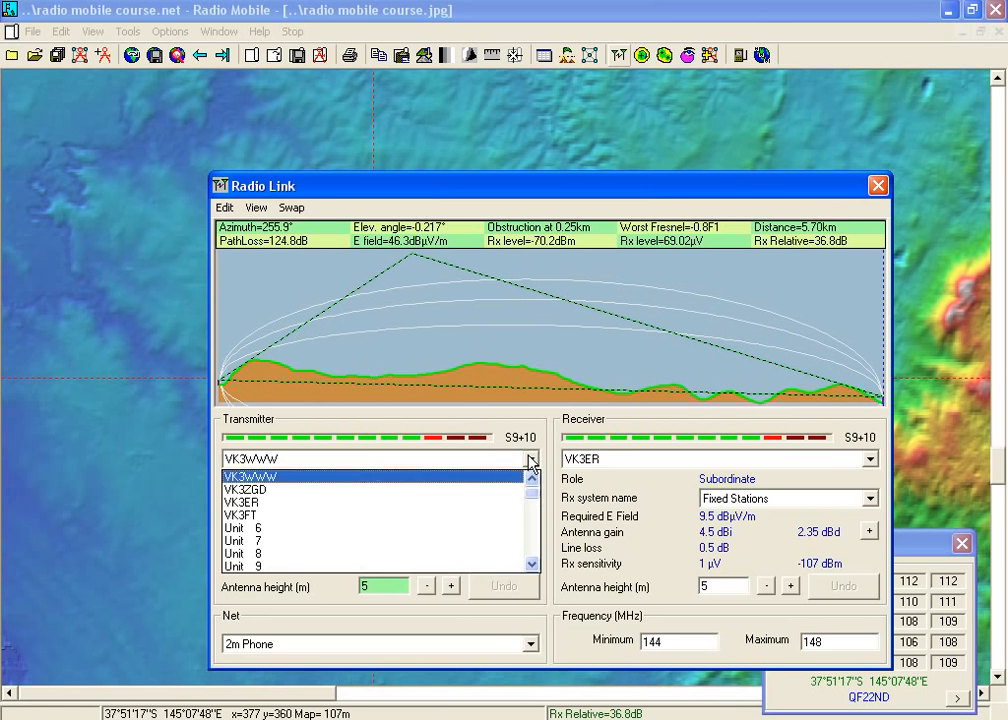
click(293, 491)
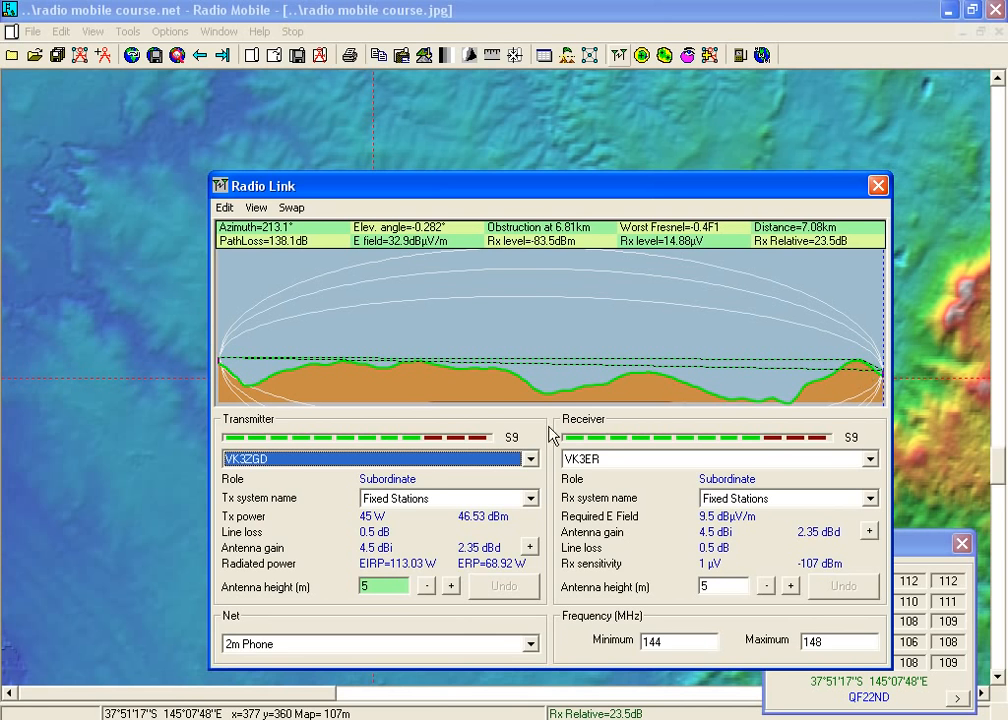
click(291, 208)
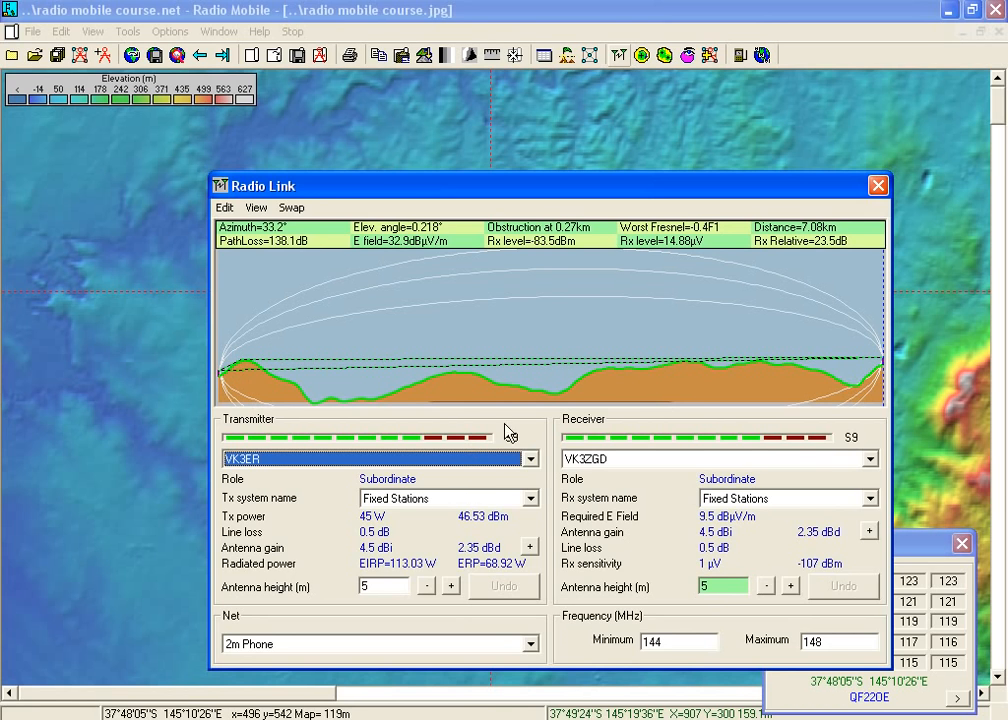
click(878, 186)
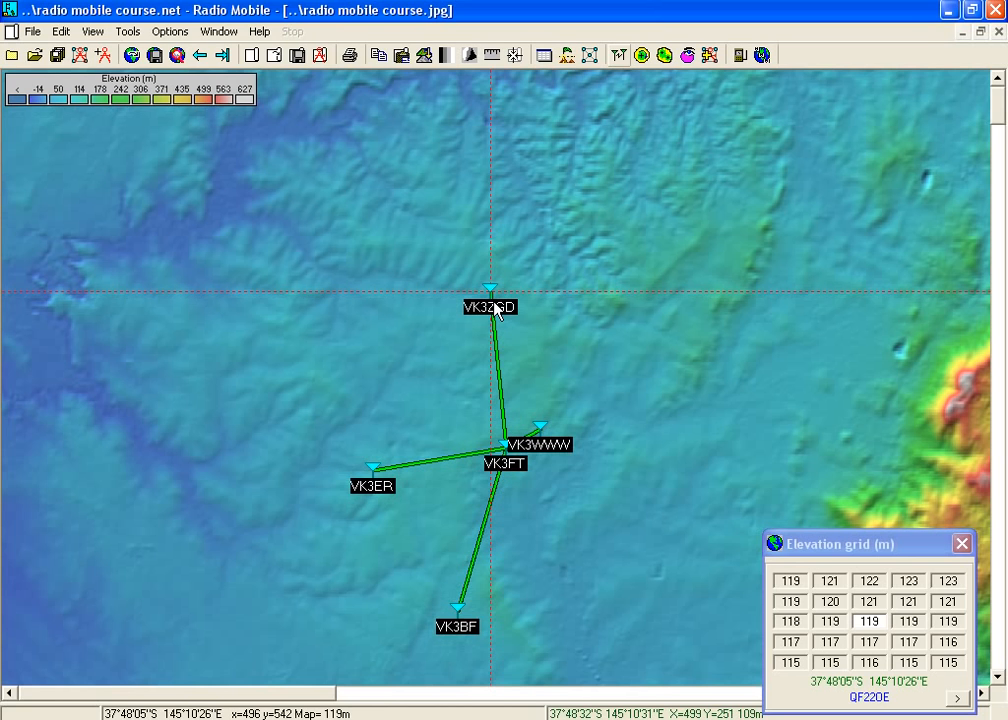
click(535, 331)
click(605, 377)
click(649, 490)
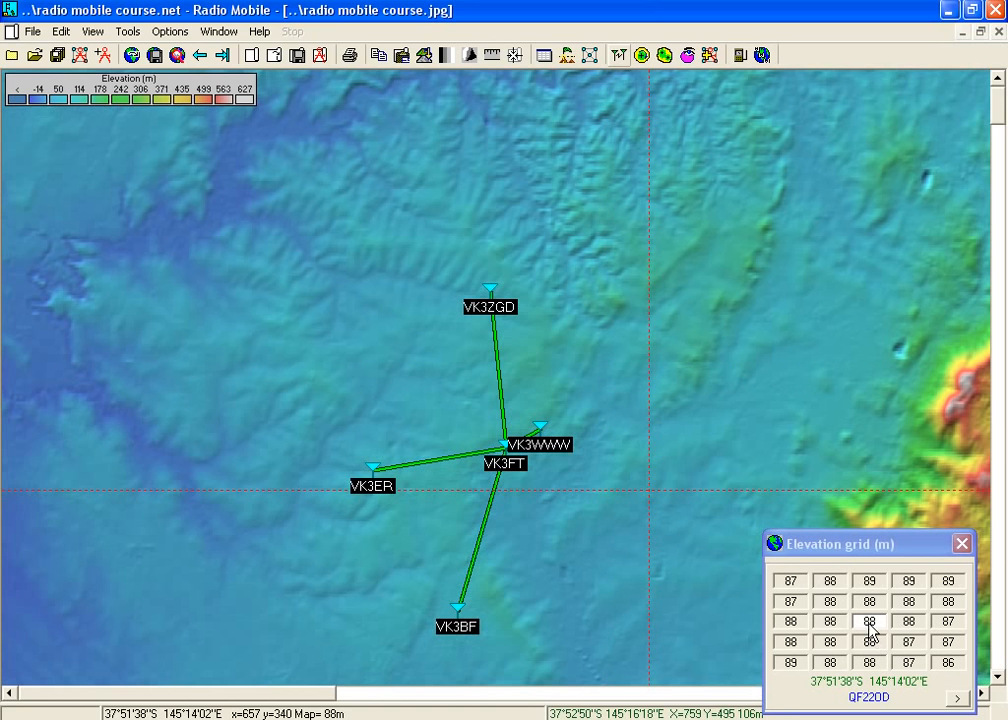
click(961, 543)
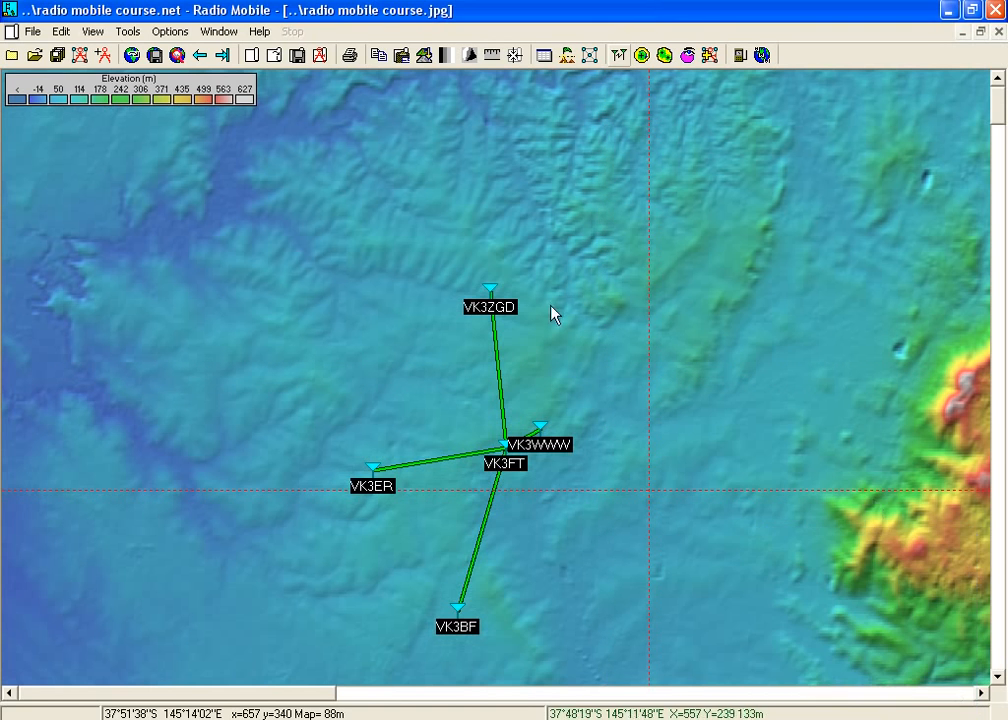
click(543, 58)
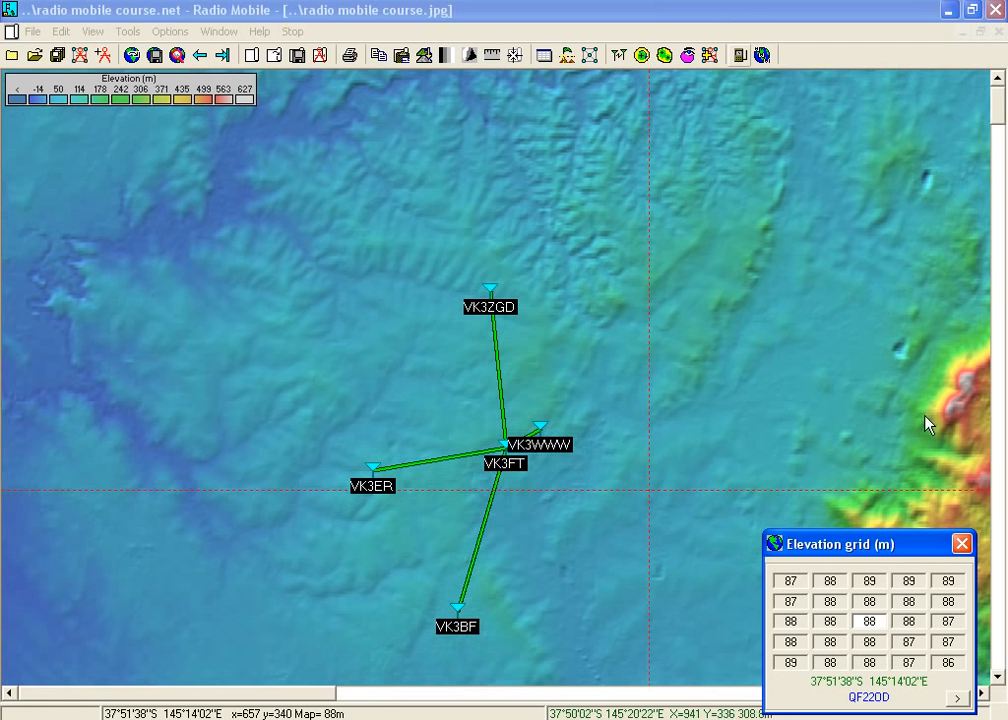
click(962, 545)
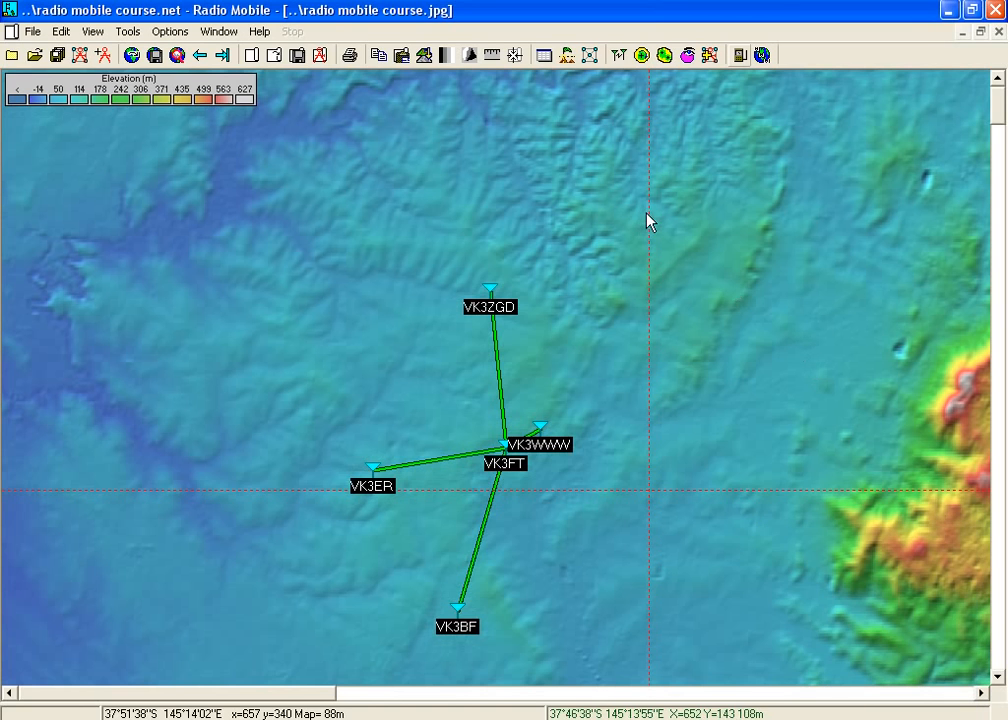
Step: Locate the highest point on the map and explore the surrounding terrain heights cell by cell in the elevation grid
click(567, 60)
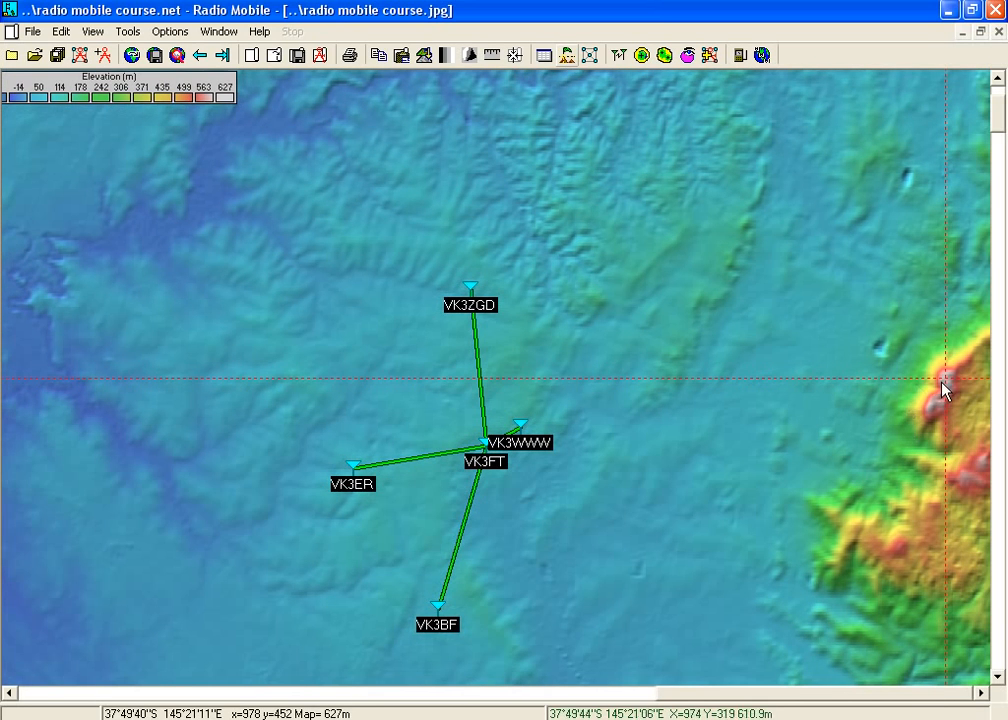
click(545, 57)
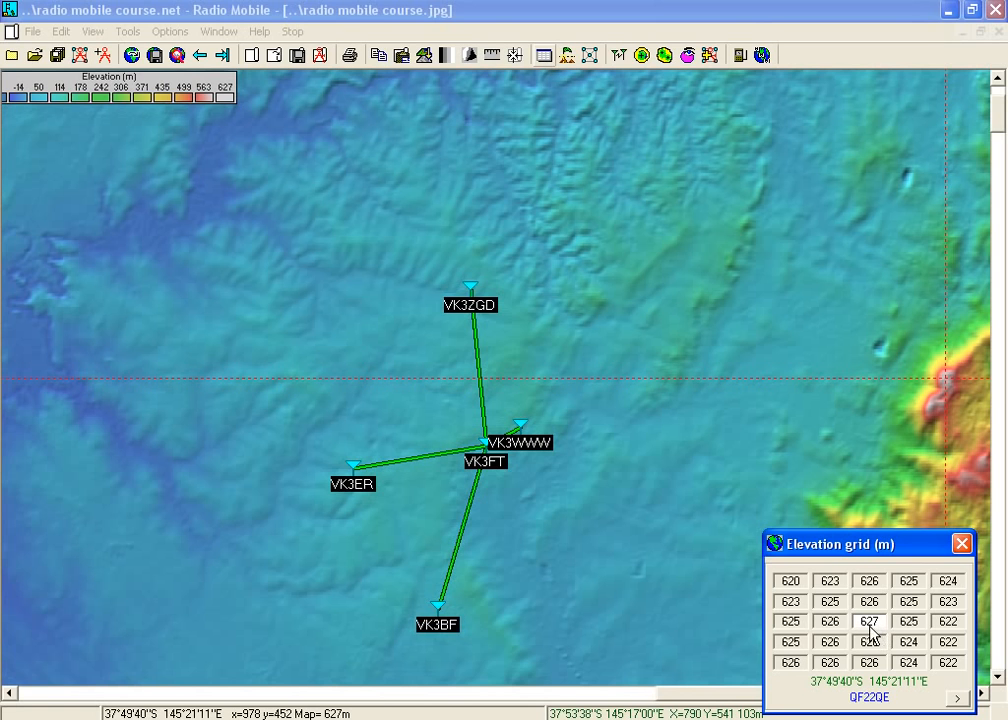
click(955, 383)
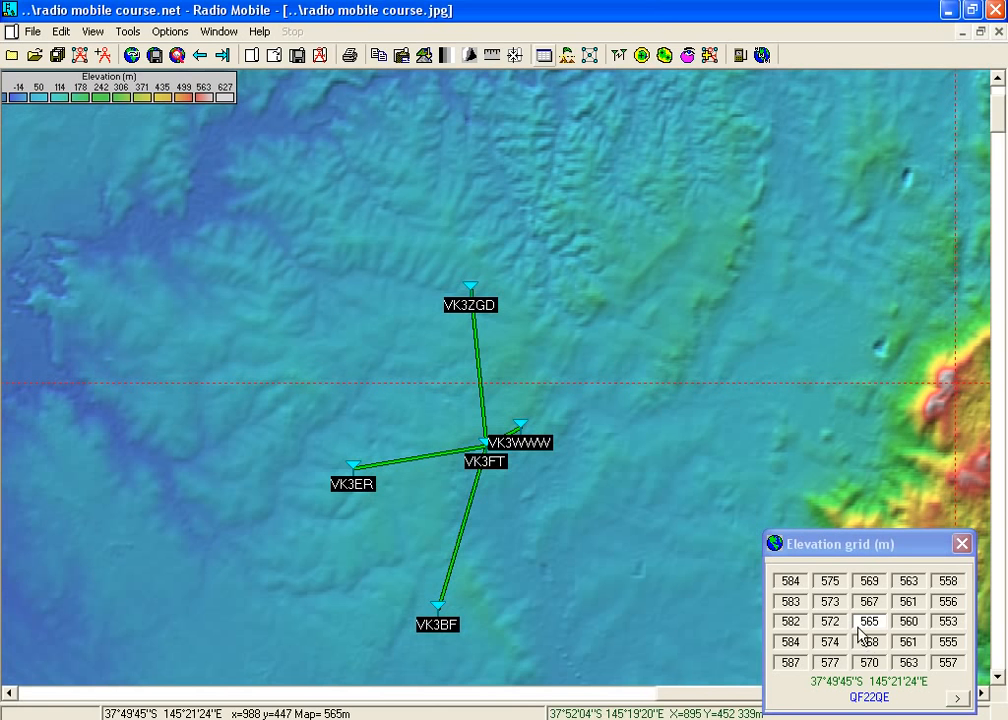
click(908, 663)
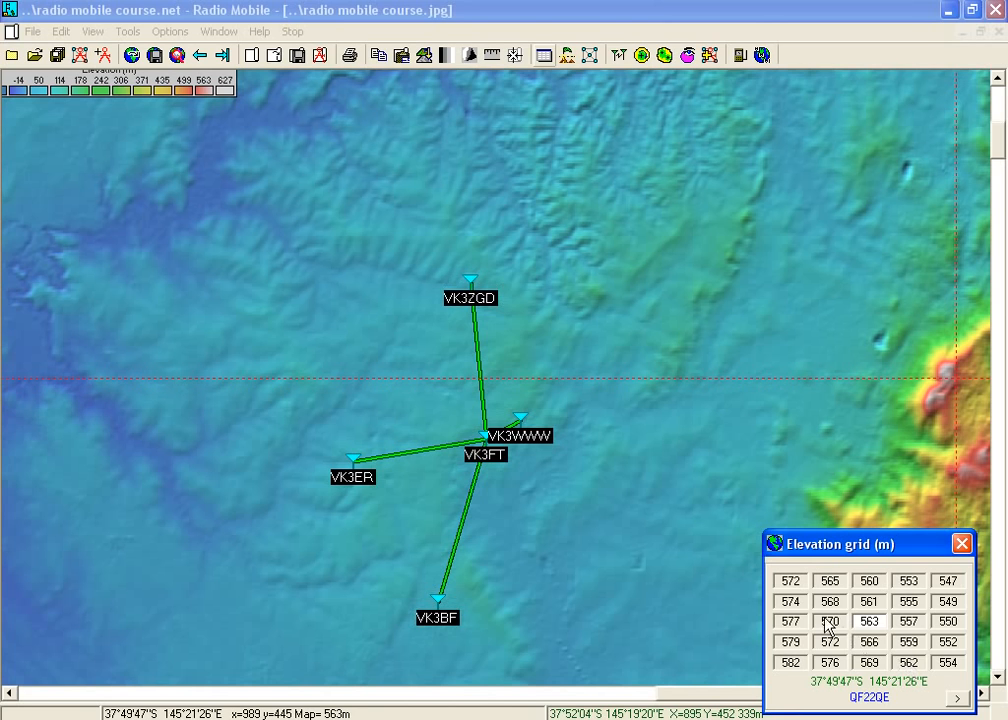
click(789, 622)
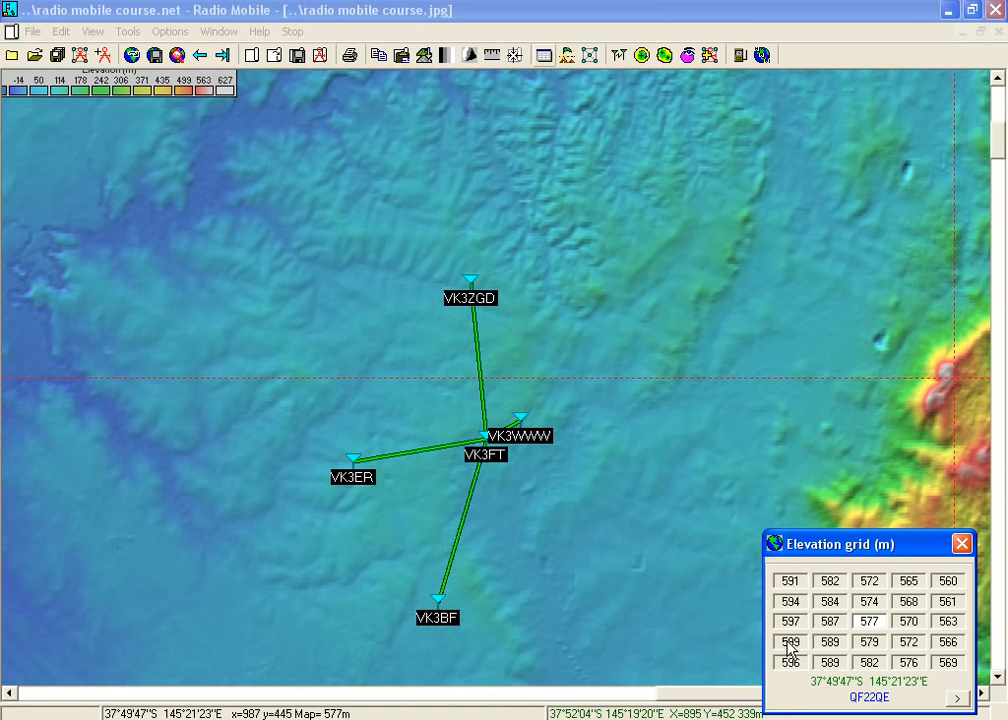
Step: Trace the terrain uphill from cell to cell in the elevation grid and check the heights on the eastern peak
click(789, 644)
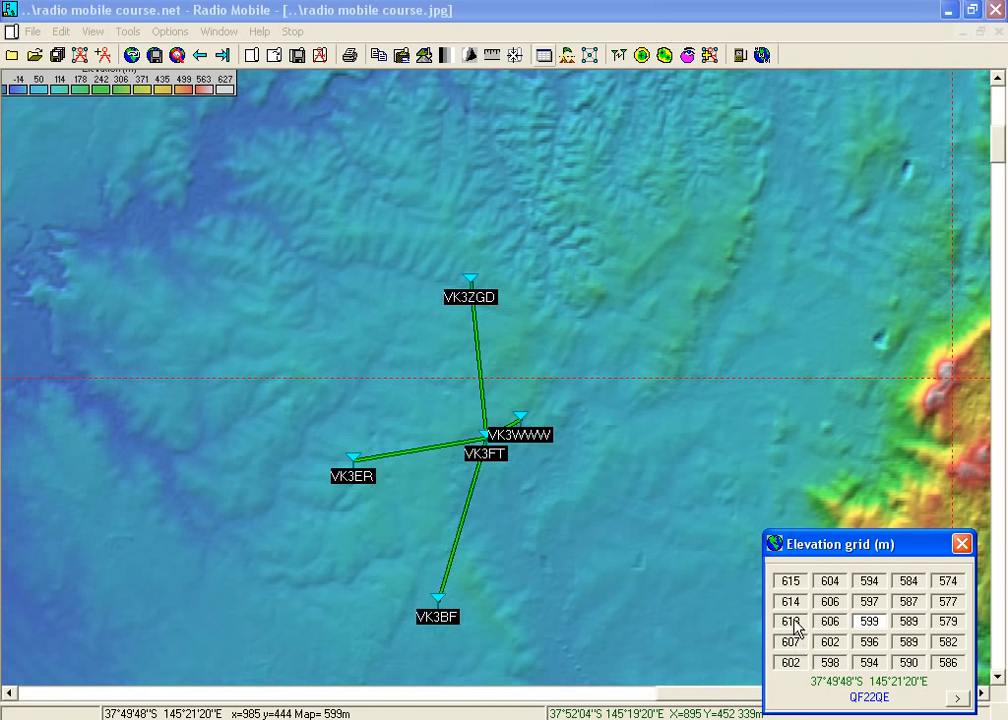
click(794, 622)
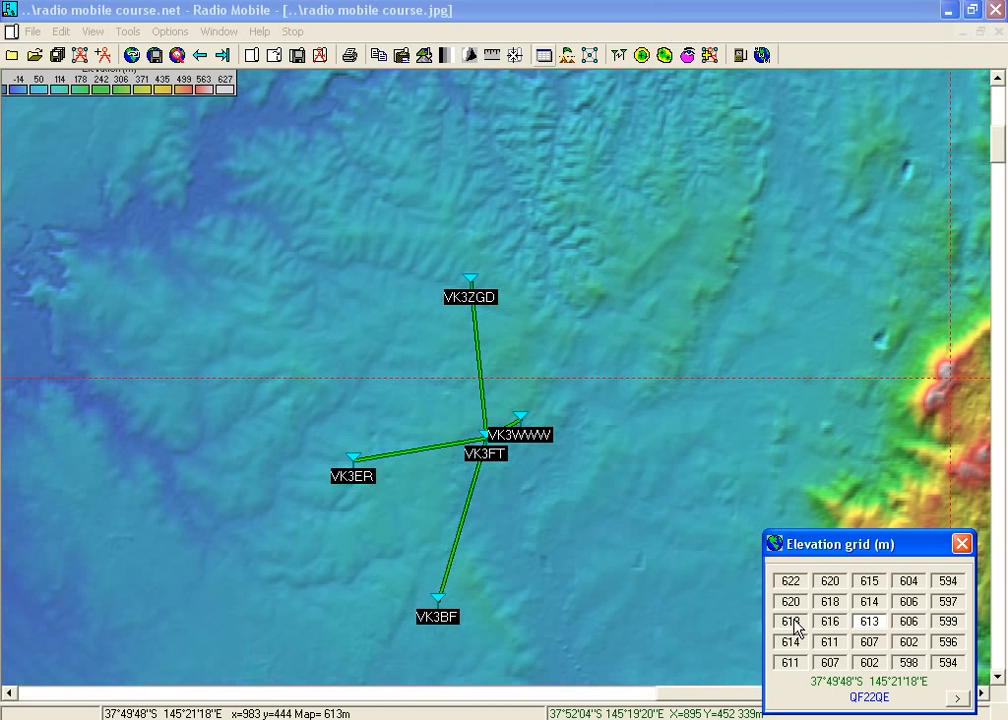
click(947, 371)
click(950, 375)
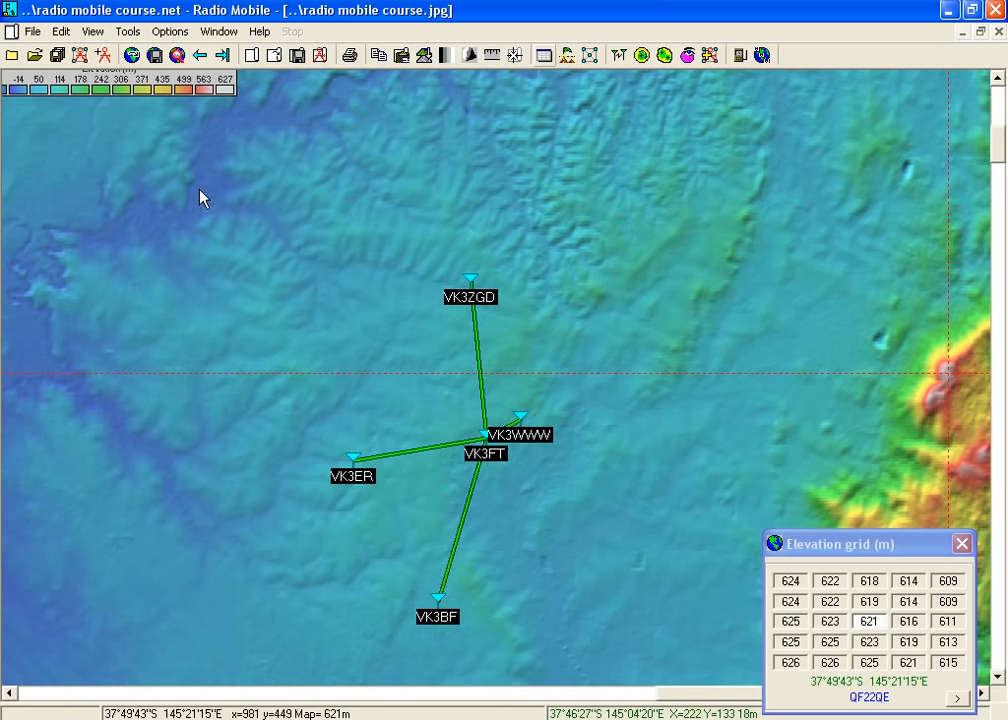
click(33, 32)
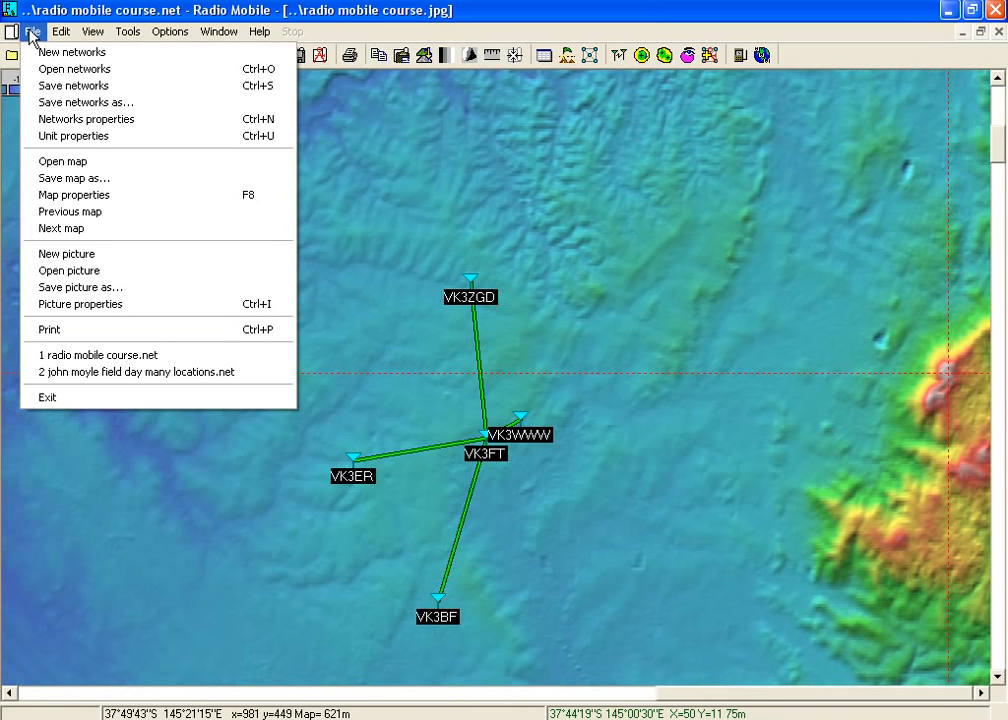
click(72, 198)
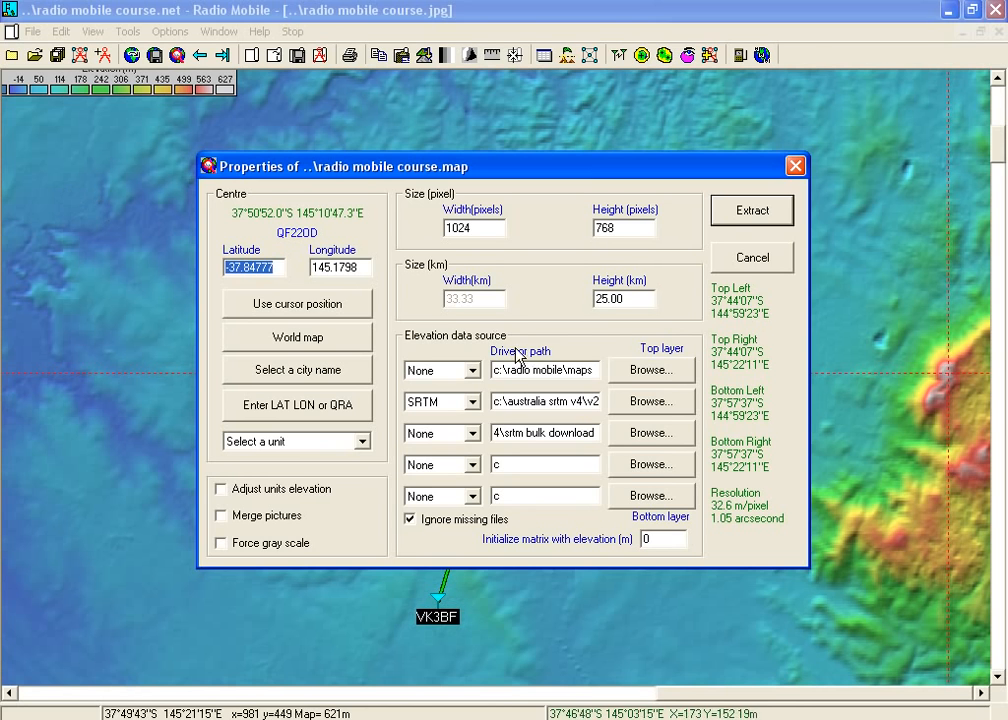
click(795, 167)
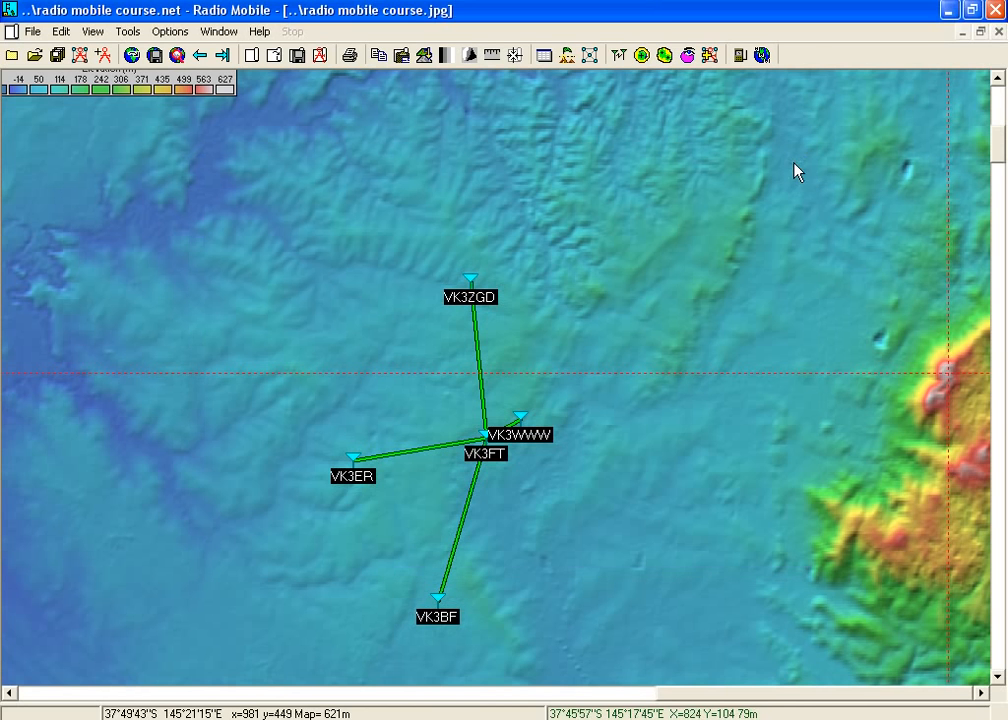
click(587, 285)
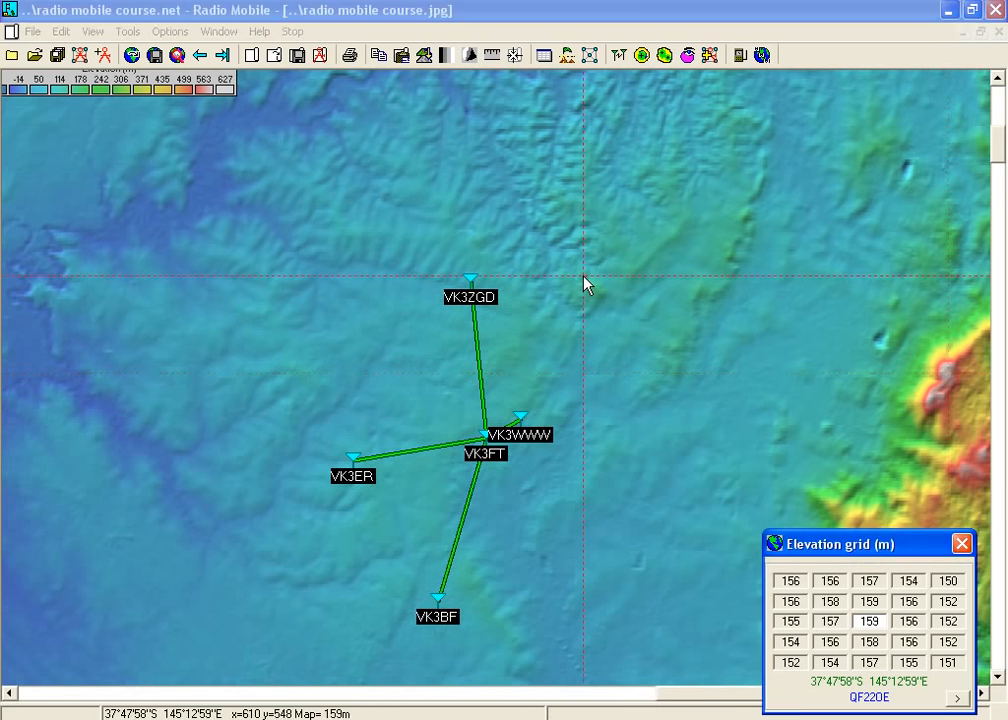
key(F8)
drag(628, 298, 578, 293)
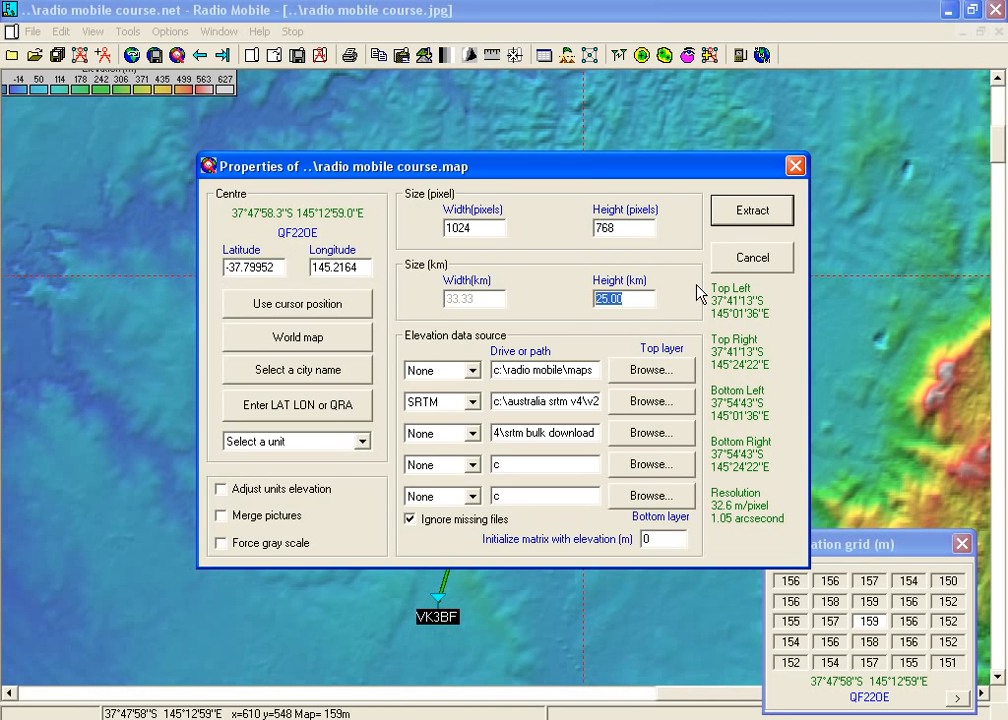
text(1)
key(BackSpace)
text(2)
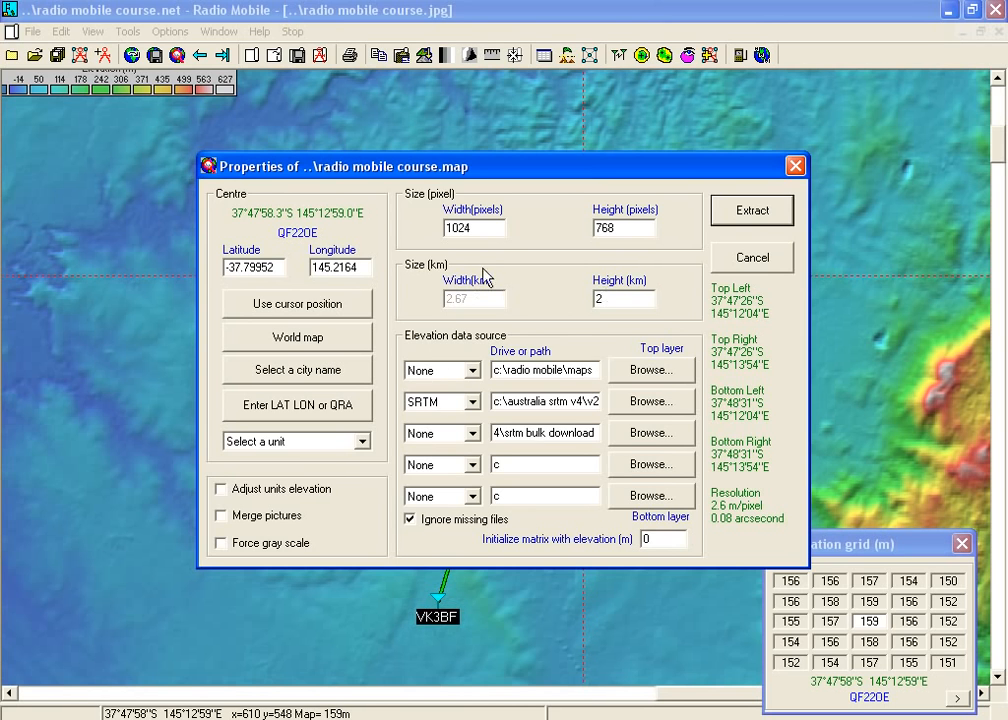
click(333, 445)
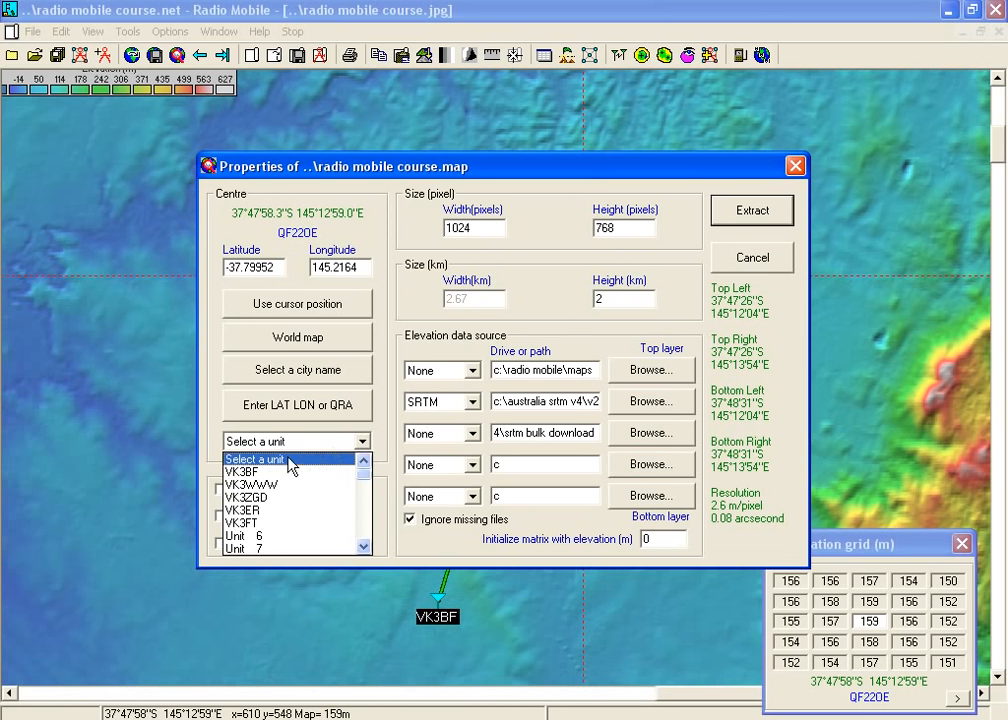
click(255, 522)
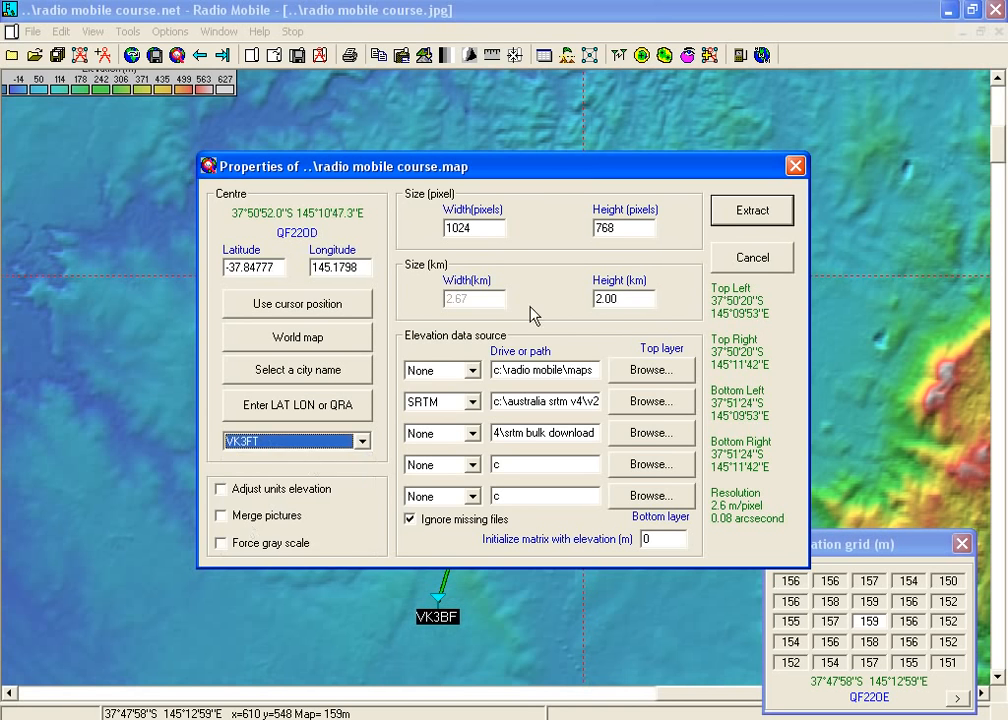
click(740, 210)
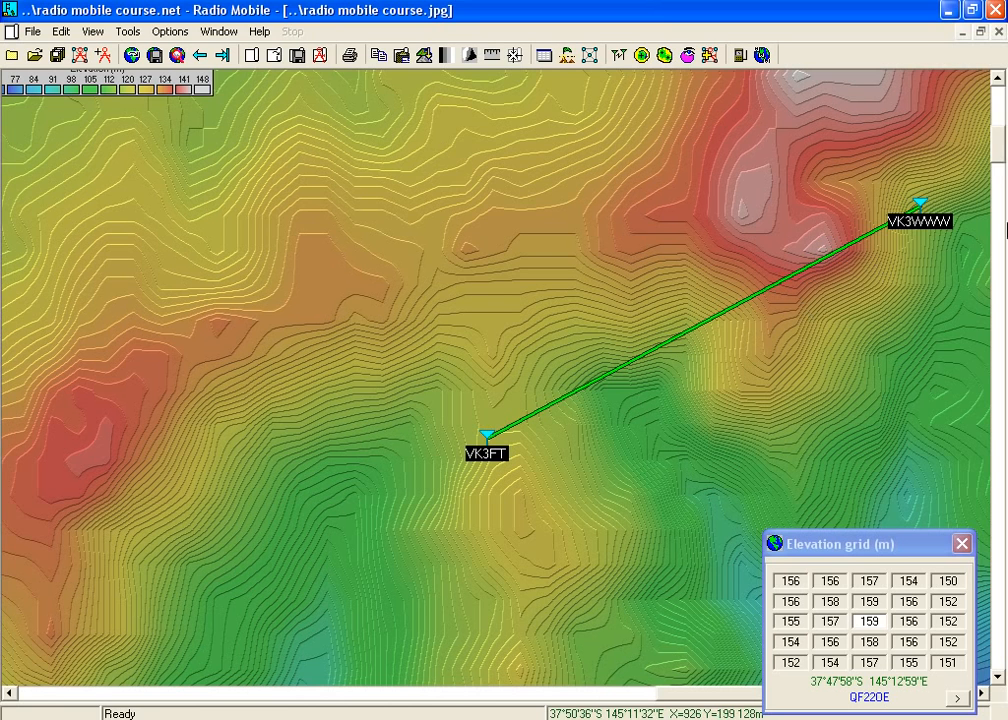
Step: Check the terrain heights at VK3WWW and on the high spots of the ridge between it and VK3FT
click(997, 80)
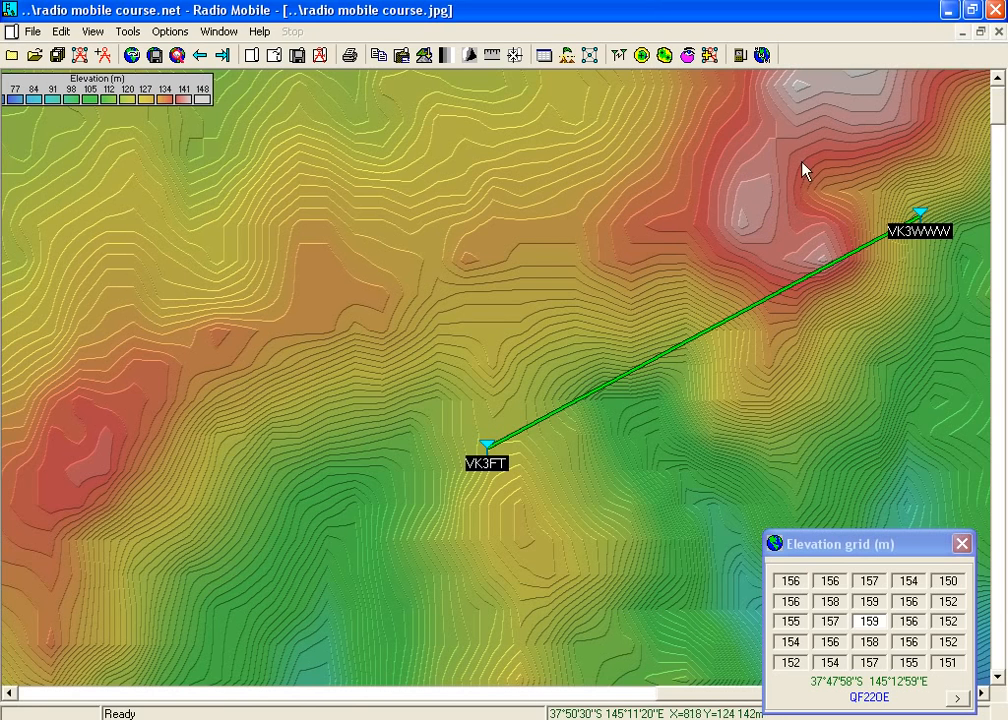
click(741, 218)
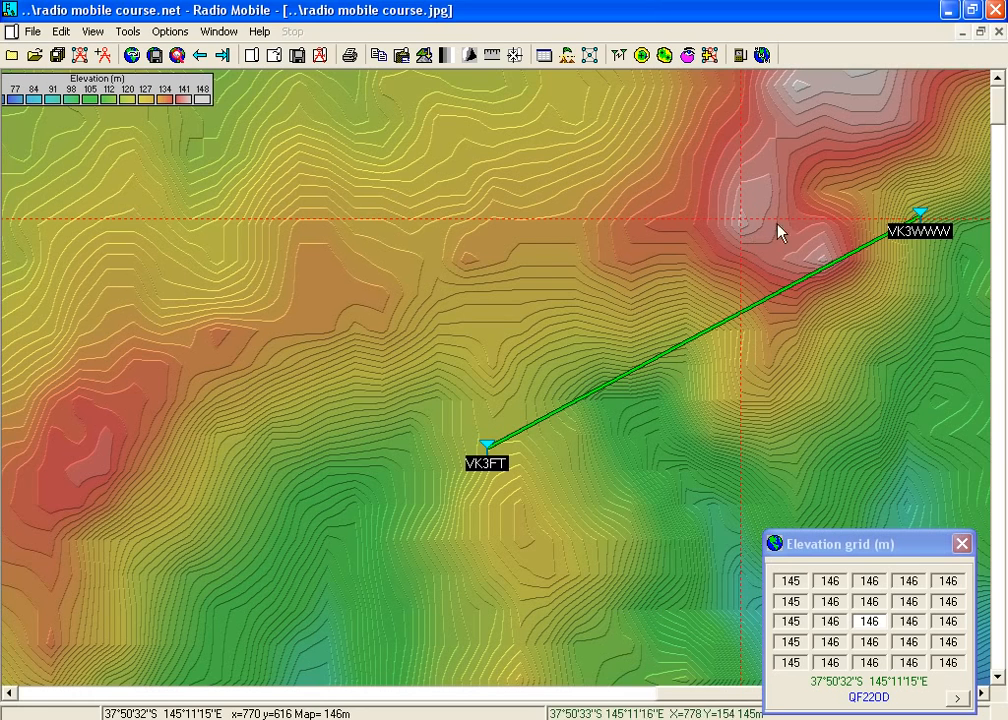
click(931, 211)
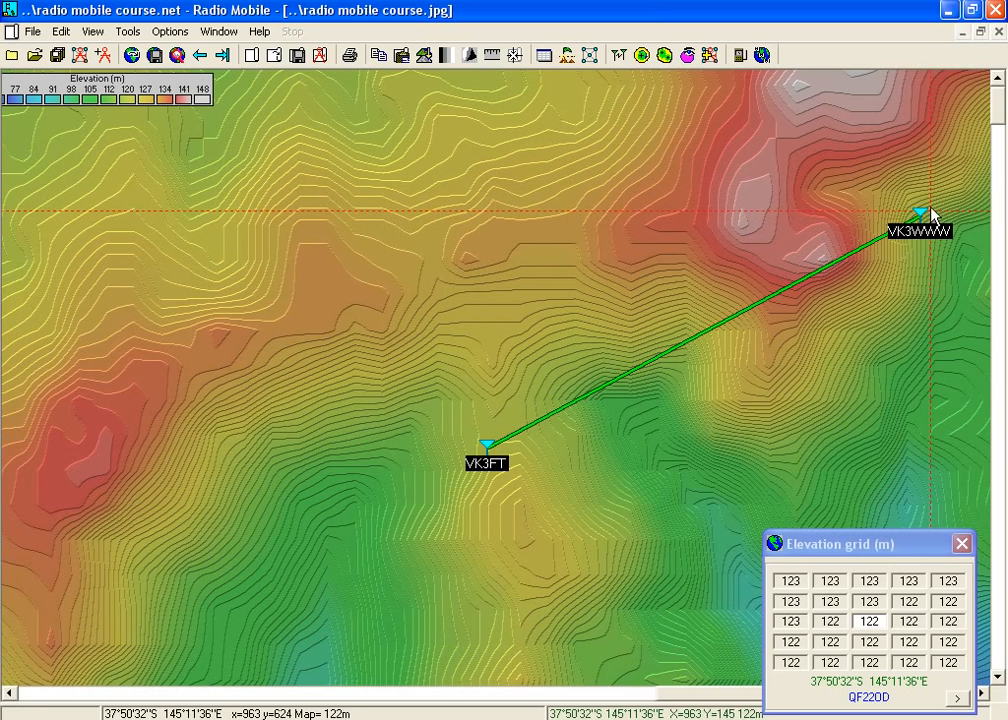
click(856, 78)
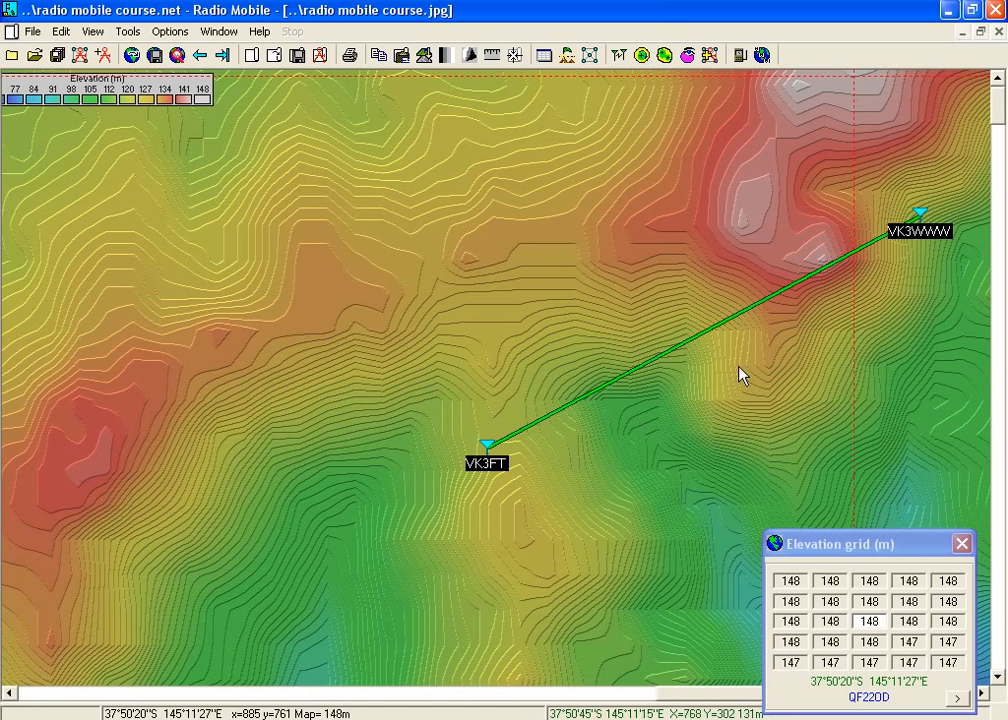
click(824, 261)
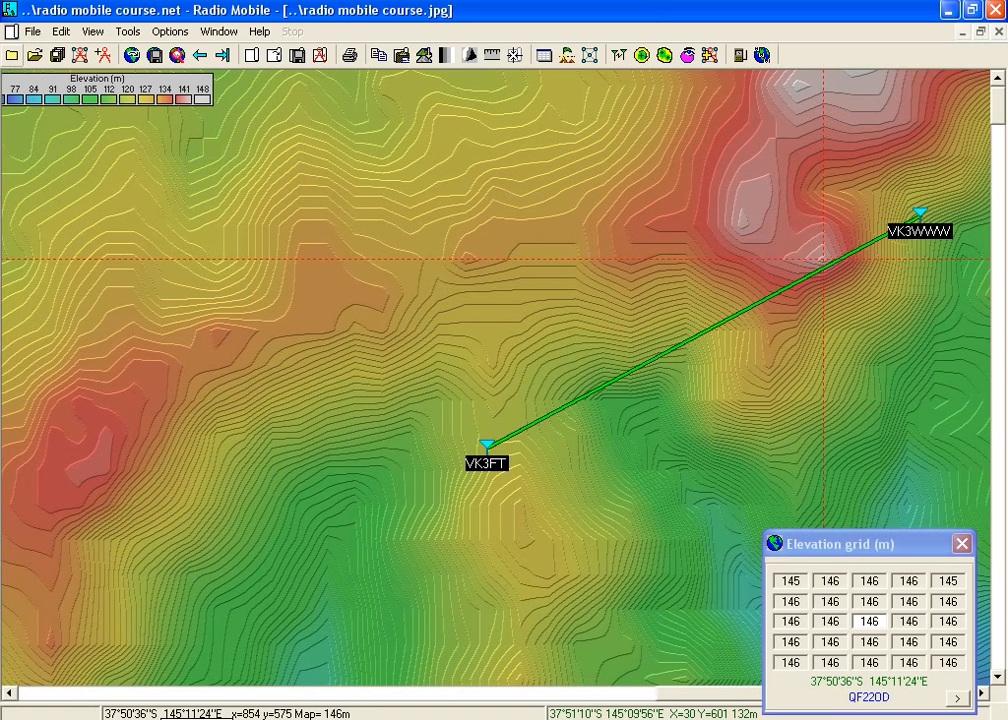
Step: Switch to the desktop and open the C:\Radio Mobile folder in My Computer
key(super+d)
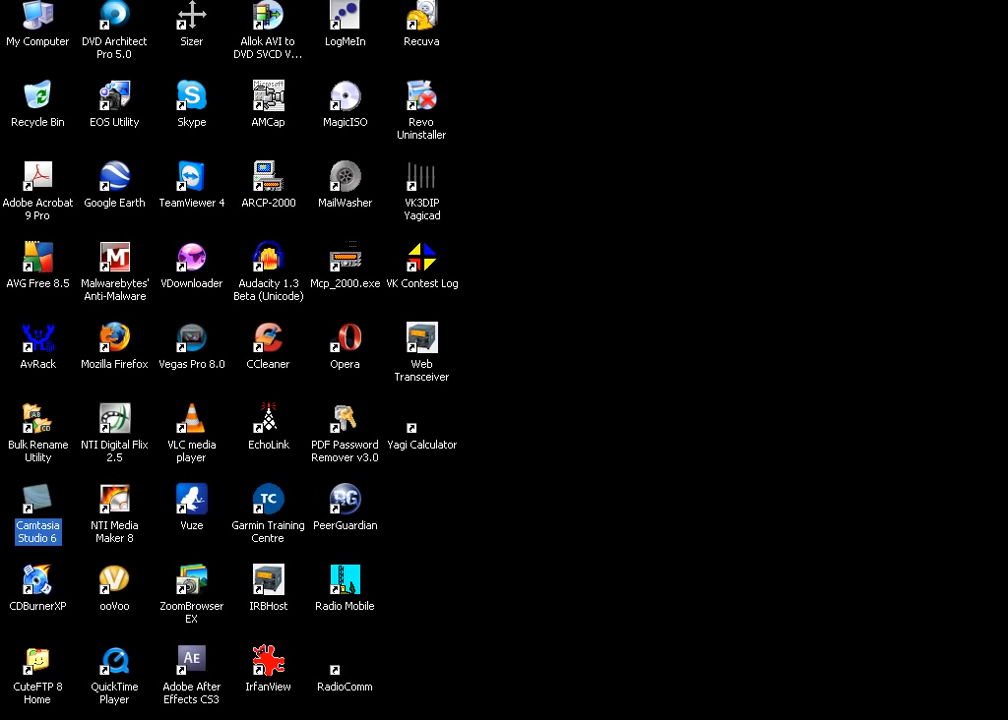
double_click(45, 22)
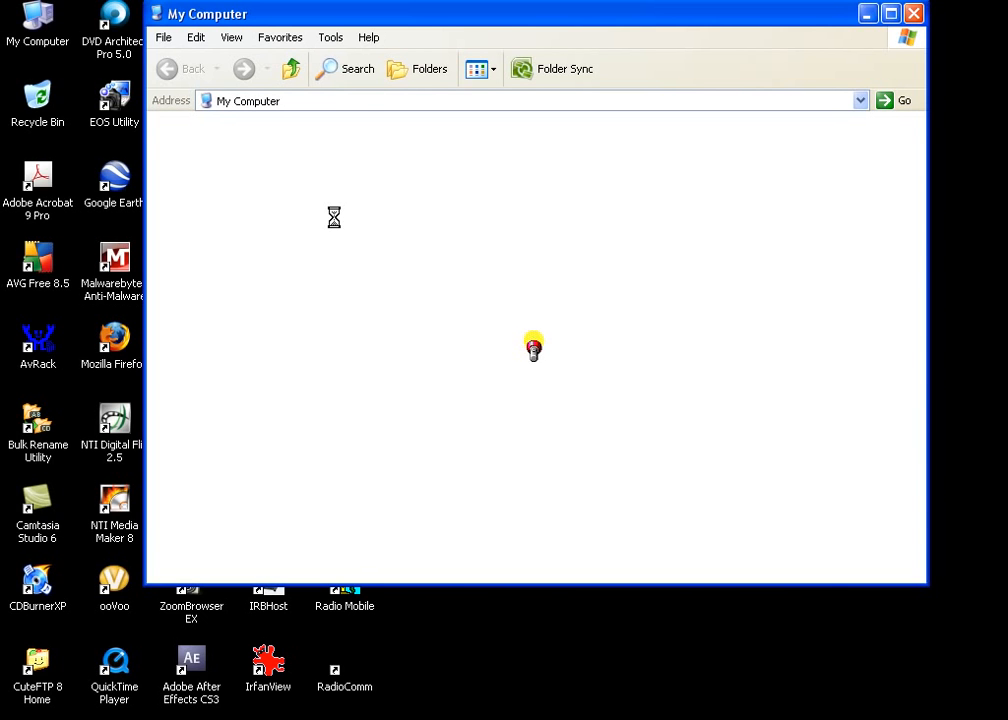
click(405, 283)
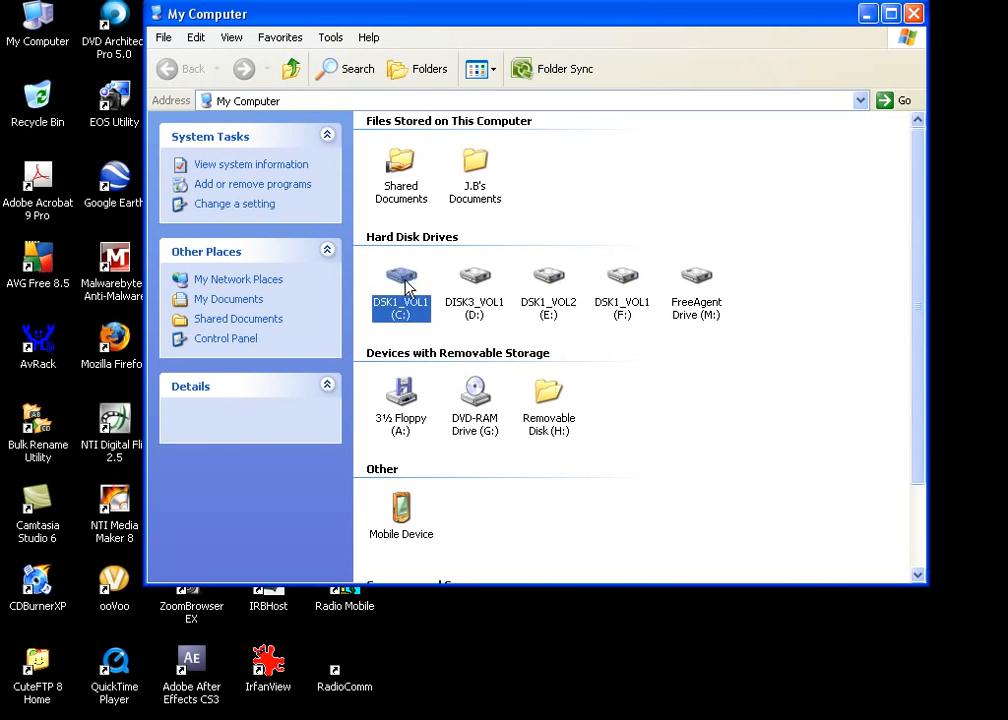
double_click(405, 285)
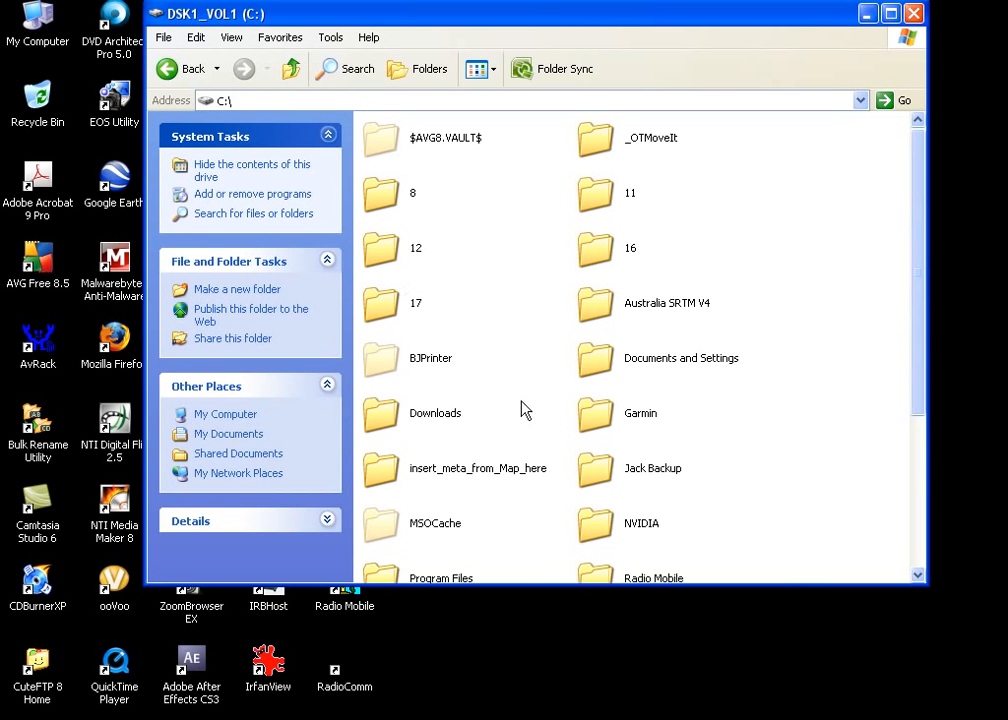
scroll(522, 409, down, 3)
click(585, 448)
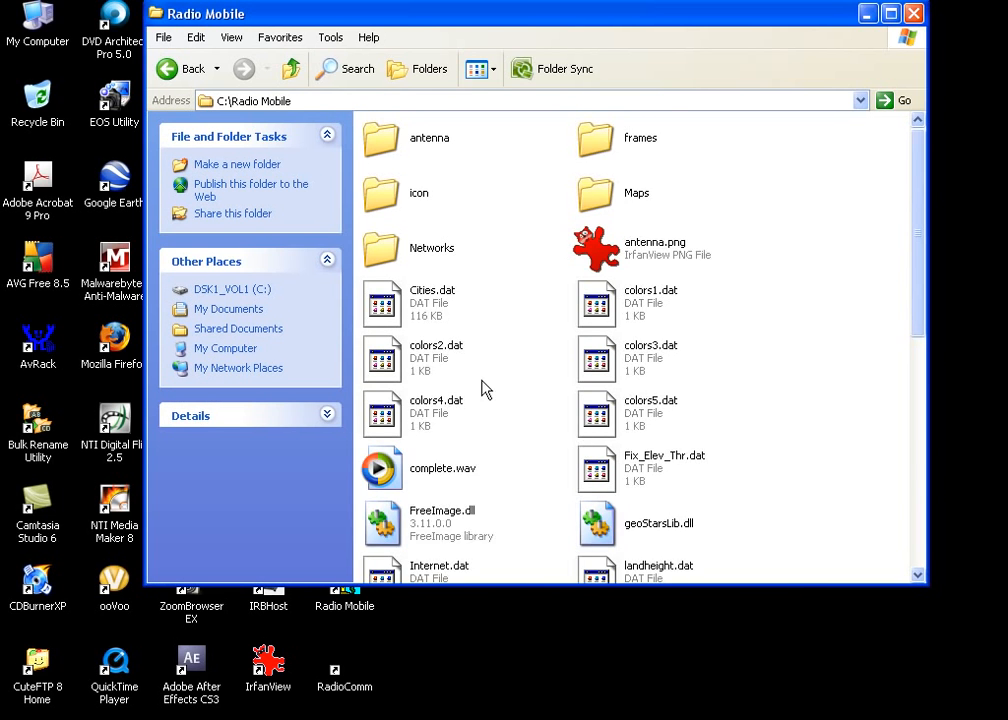
Step: Examine the map server entries and apostrophe instructions in Map_Link.txt, and close the file and its folder
scroll(483, 397, down, 3)
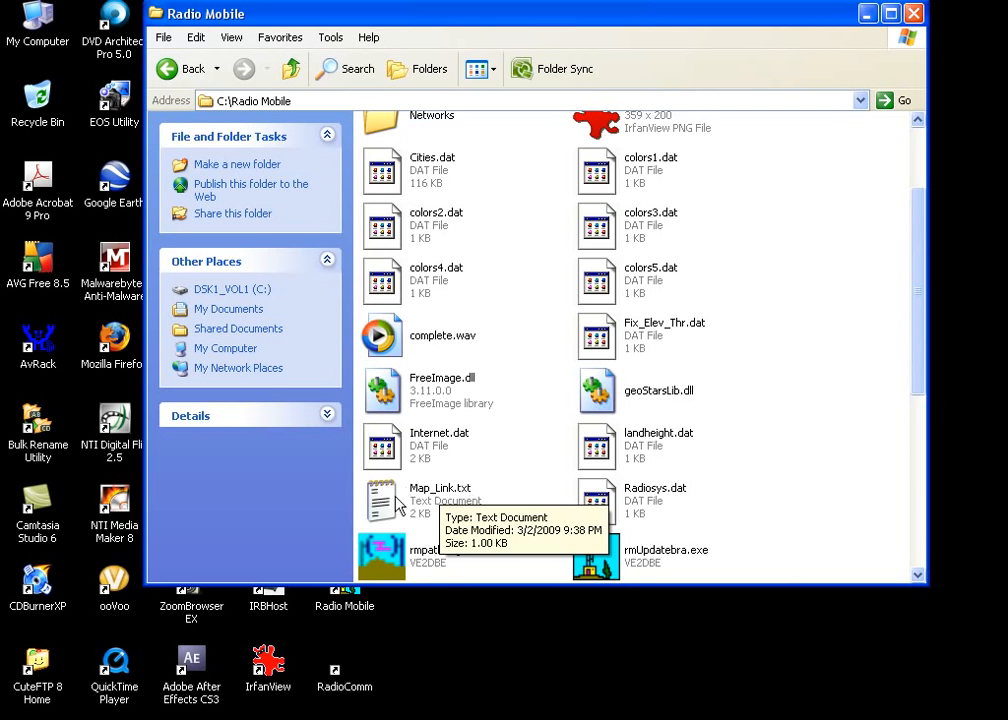
click(383, 500)
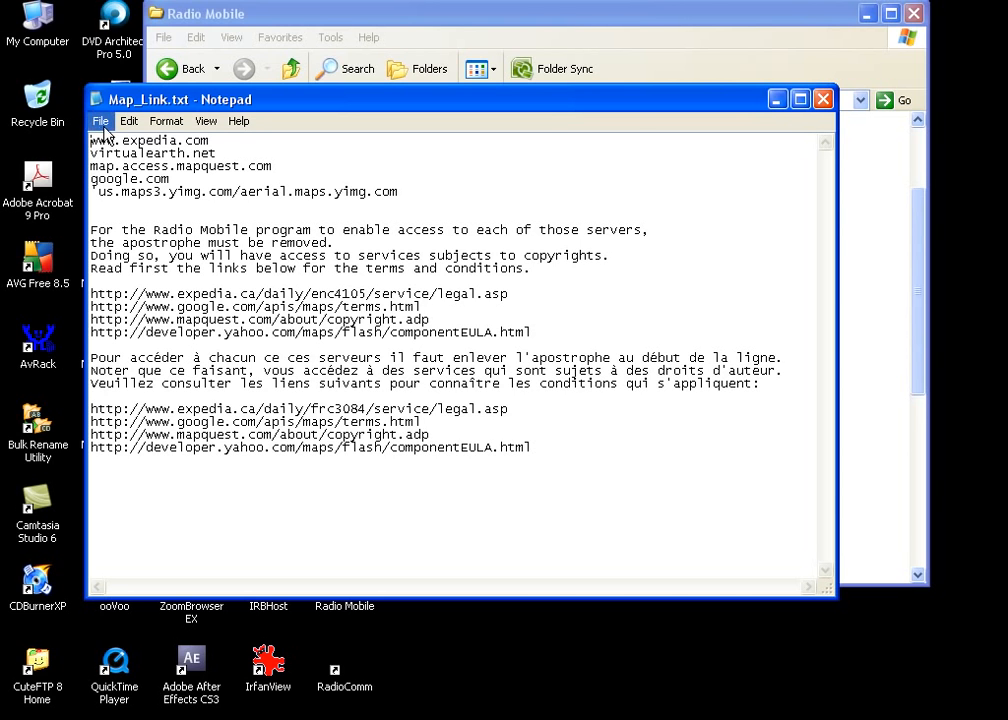
click(823, 100)
click(913, 13)
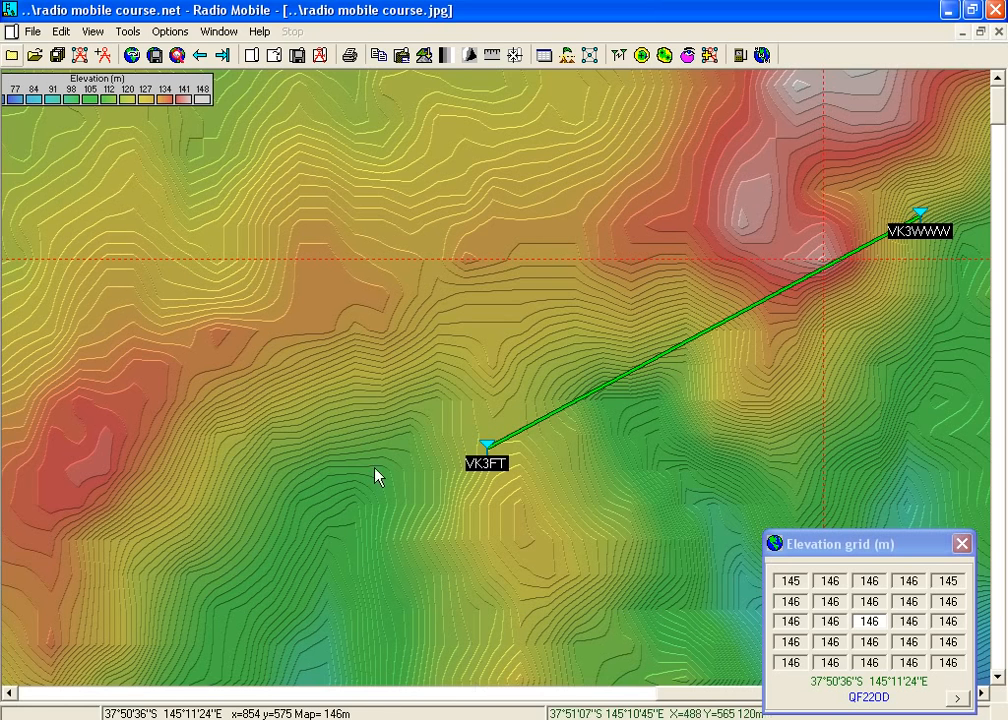
Step: Merge the Internet MapQuest street map over the elevation picture with the Bitwise operation and keep it in a new picture
click(62, 32)
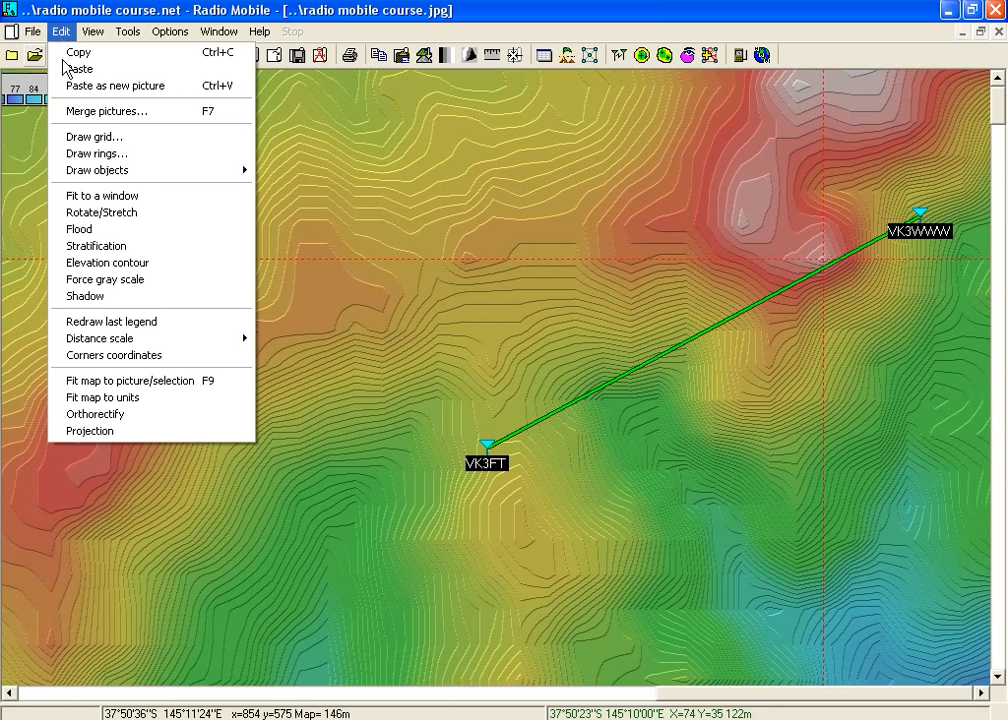
click(80, 112)
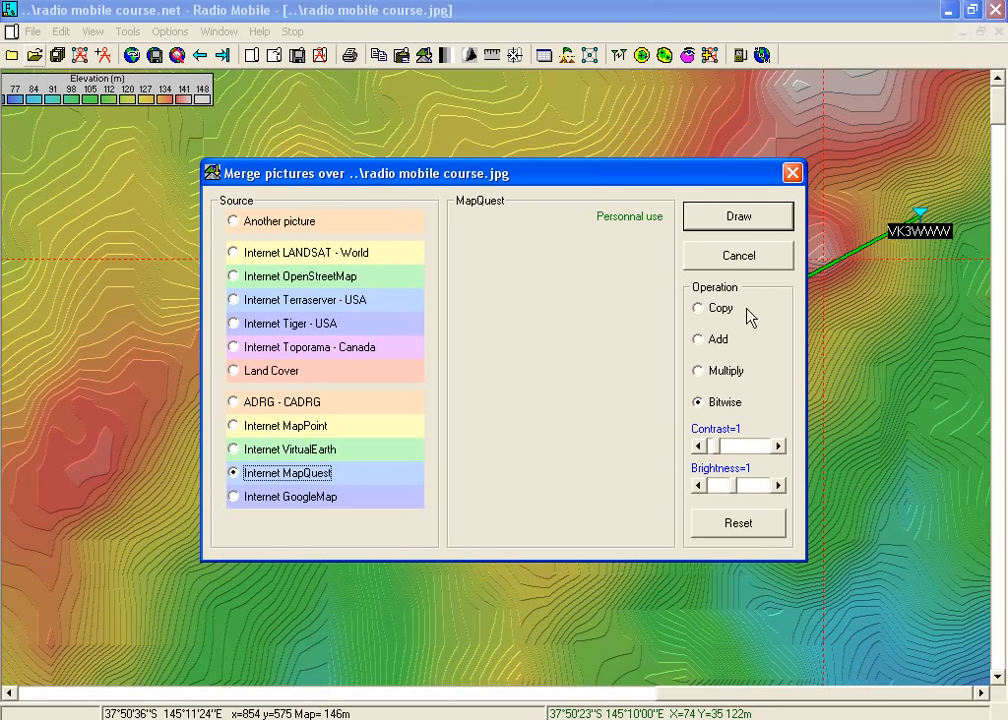
click(740, 217)
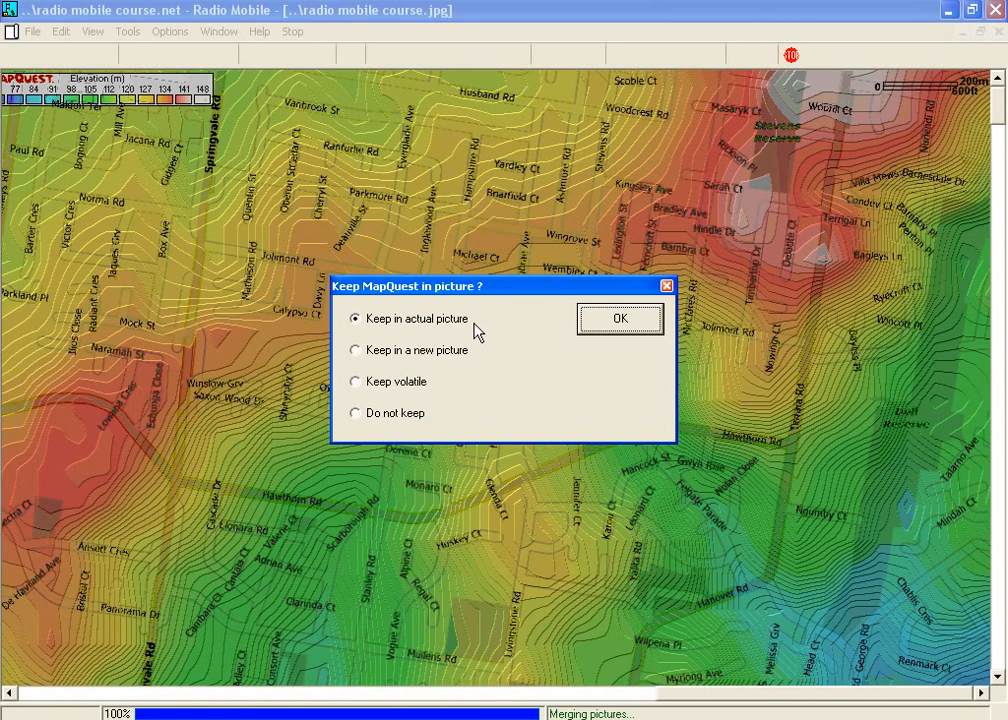
click(356, 352)
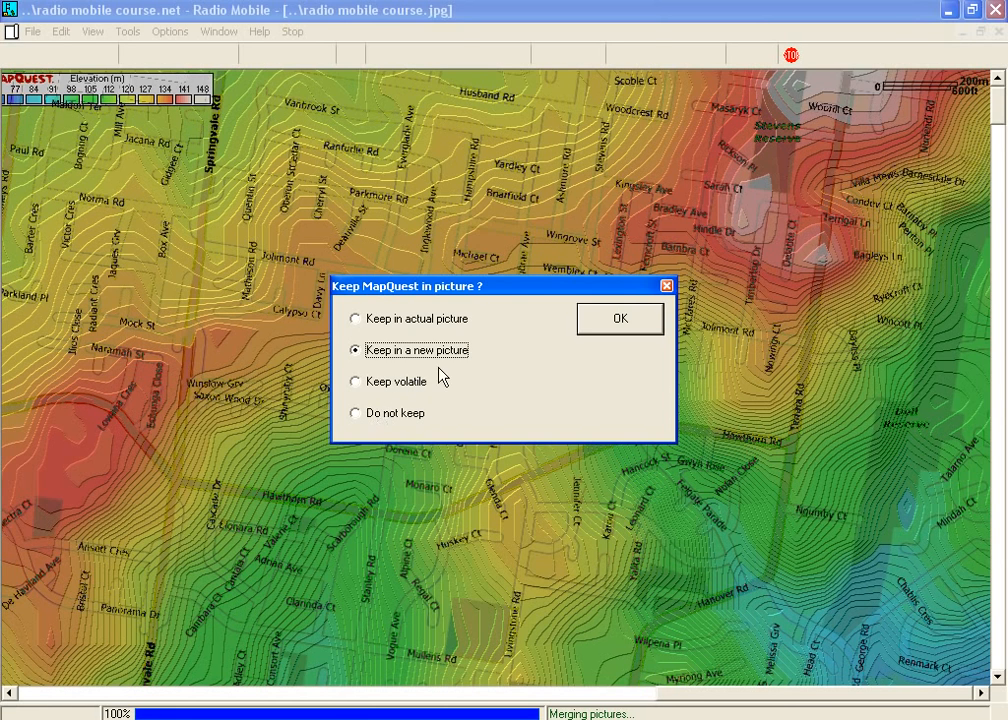
click(599, 325)
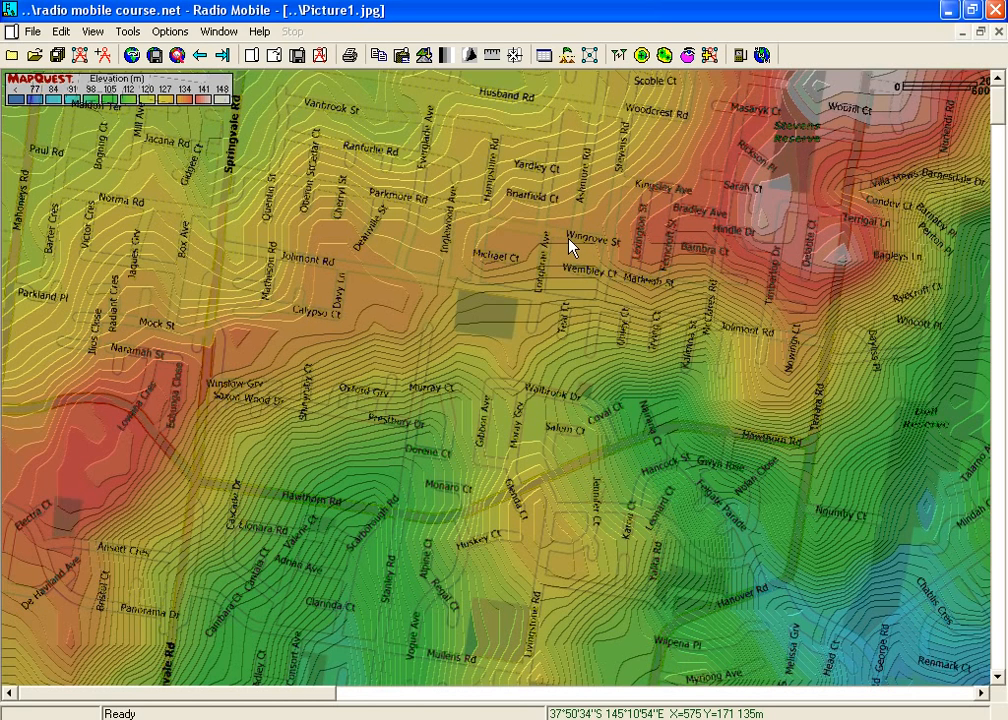
Step: Show the network units and their link on the merged street map and look over the streets around them
click(619, 57)
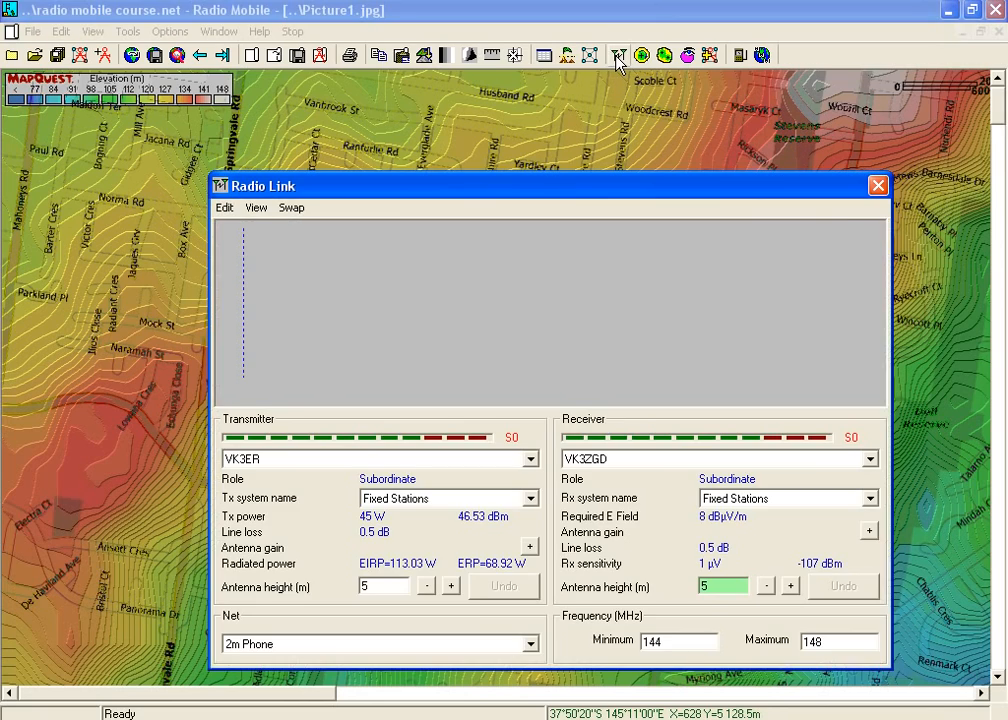
click(877, 187)
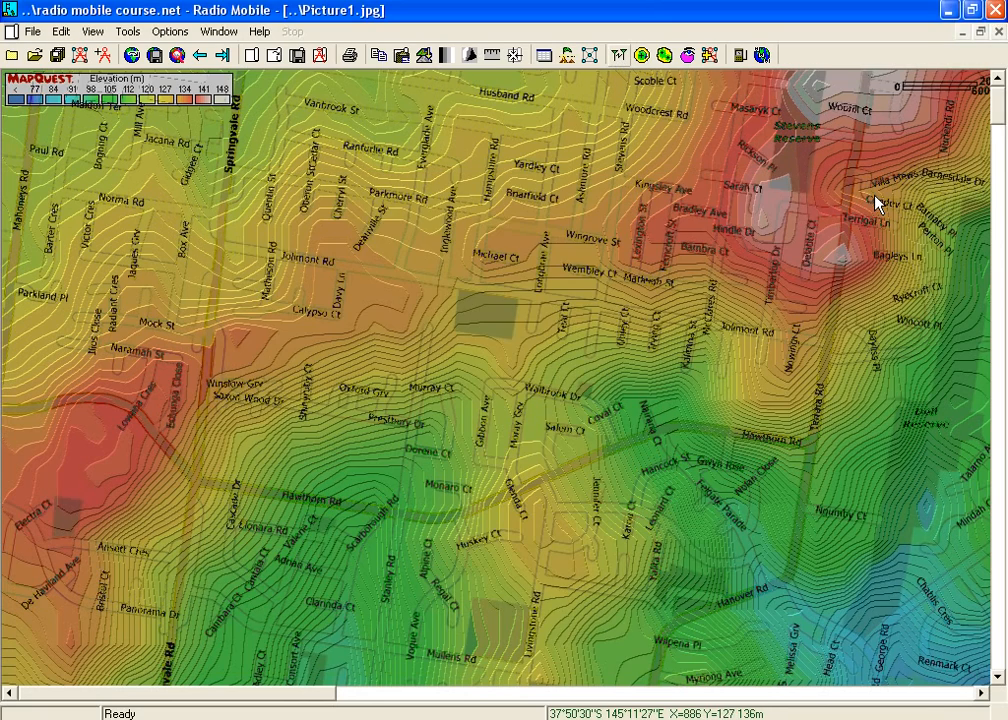
click(589, 56)
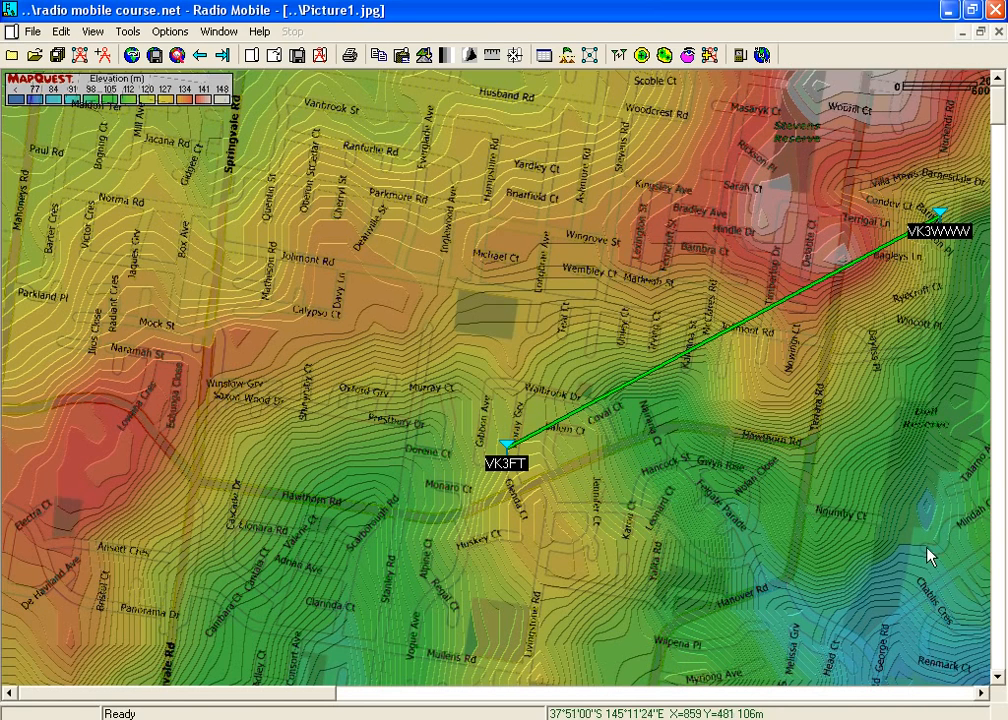
click(998, 676)
click(998, 677)
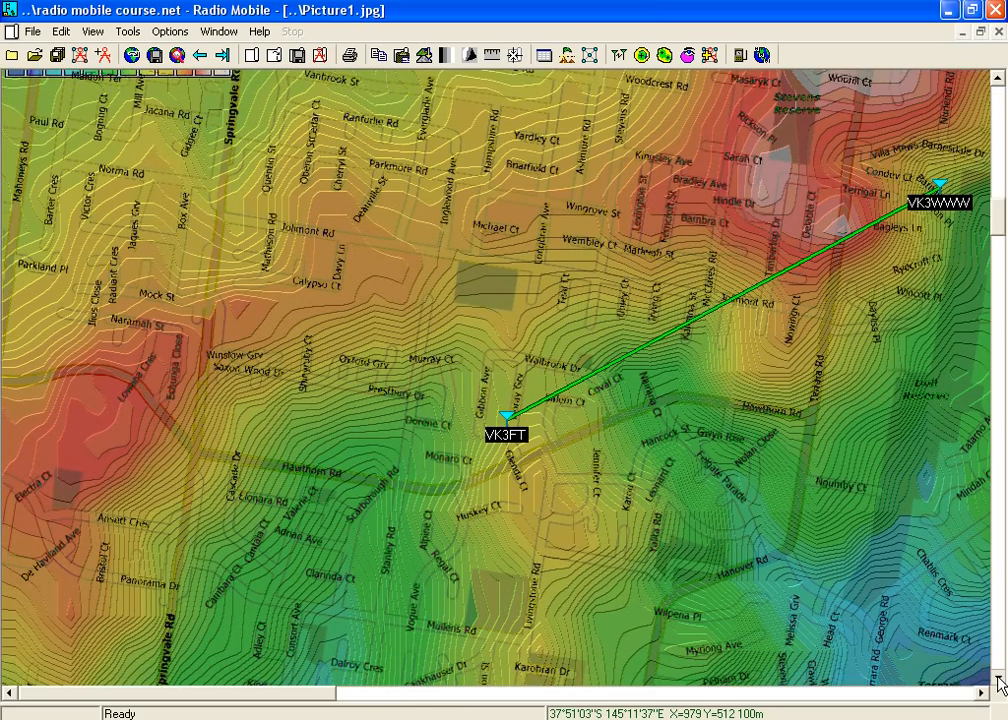
click(998, 678)
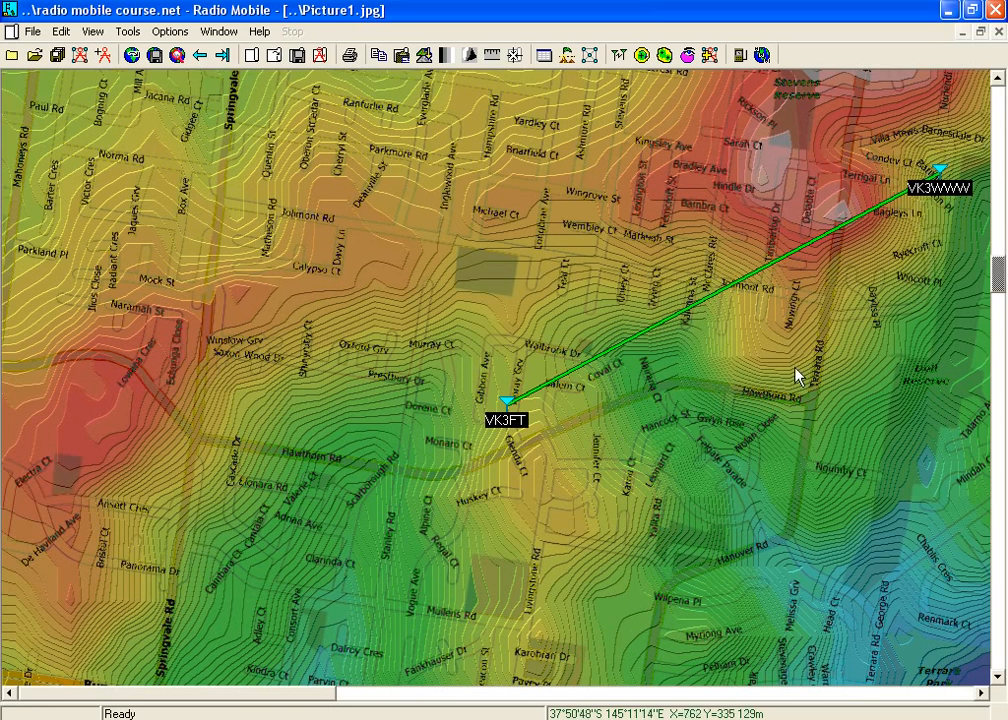
click(617, 56)
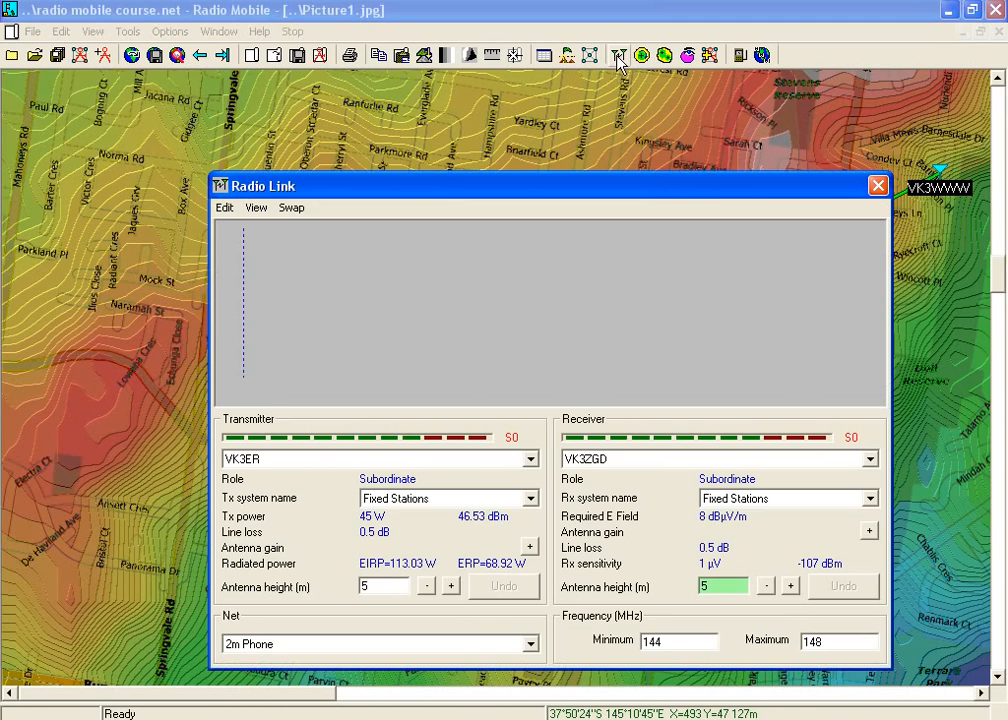
click(531, 459)
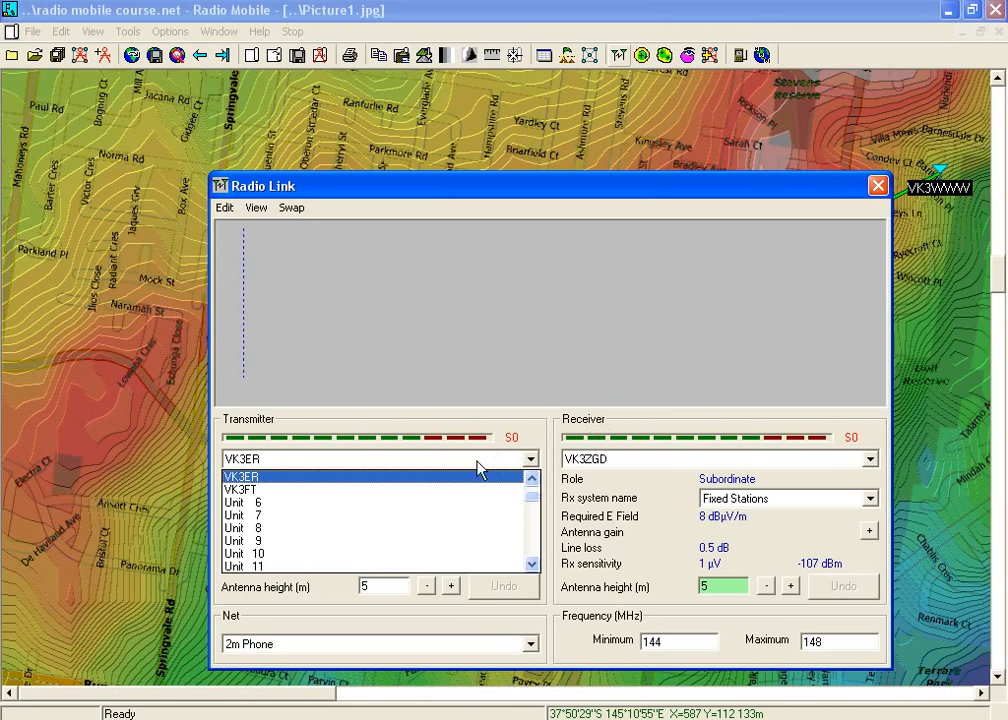
click(345, 490)
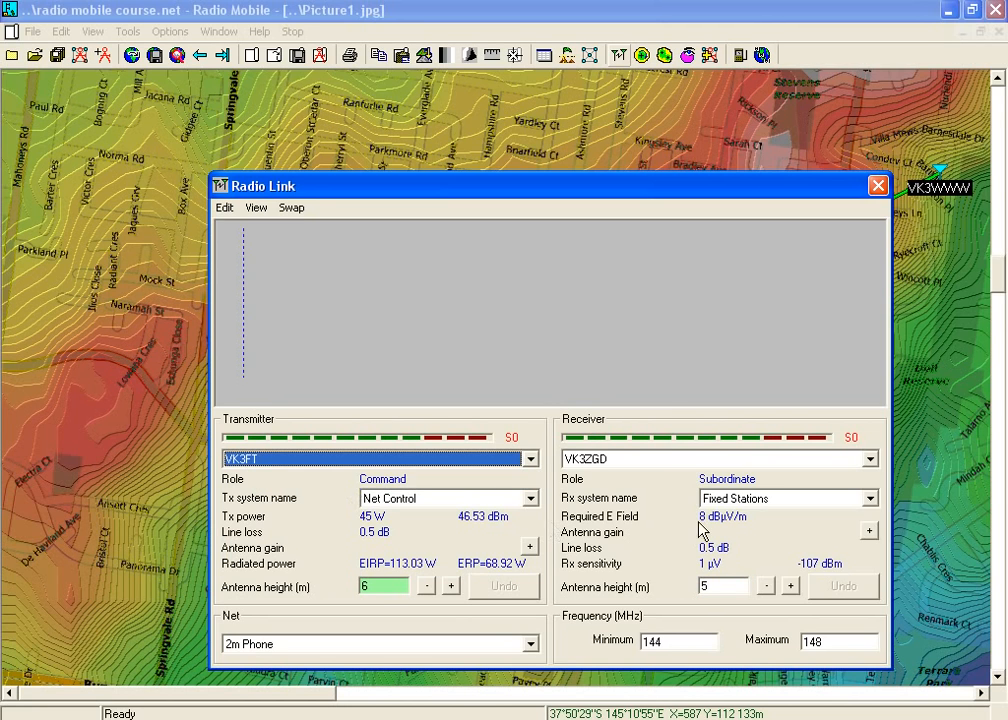
click(874, 463)
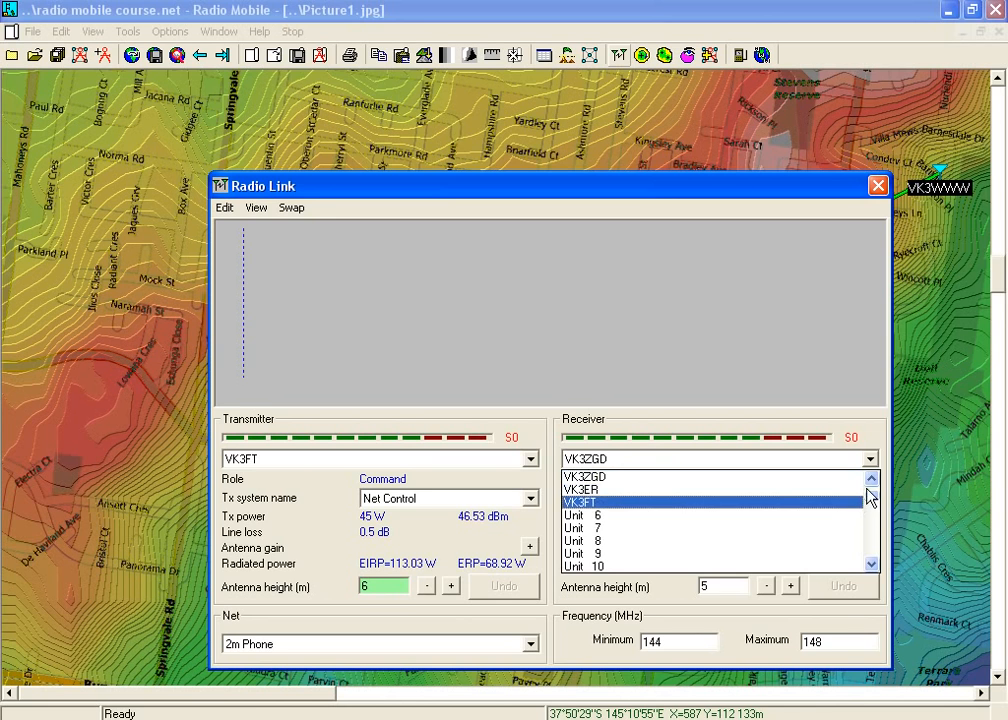
click(871, 483)
click(871, 483)
click(682, 490)
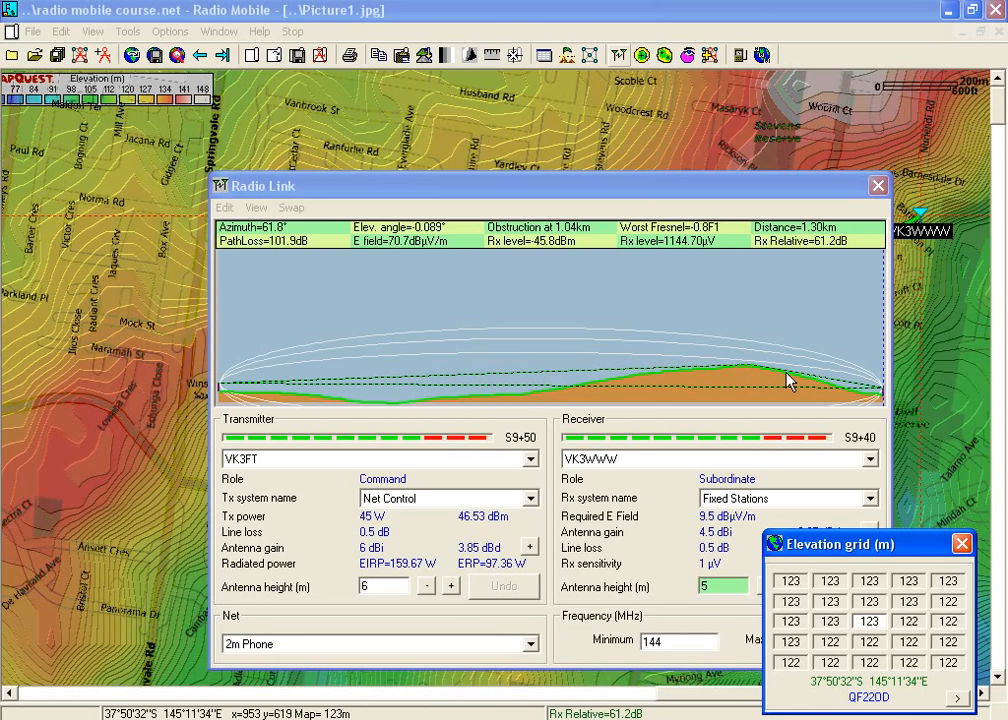
Step: Inspect the link profile just short of VK3WWW, locate that point on the street map, and close the link window
click(845, 395)
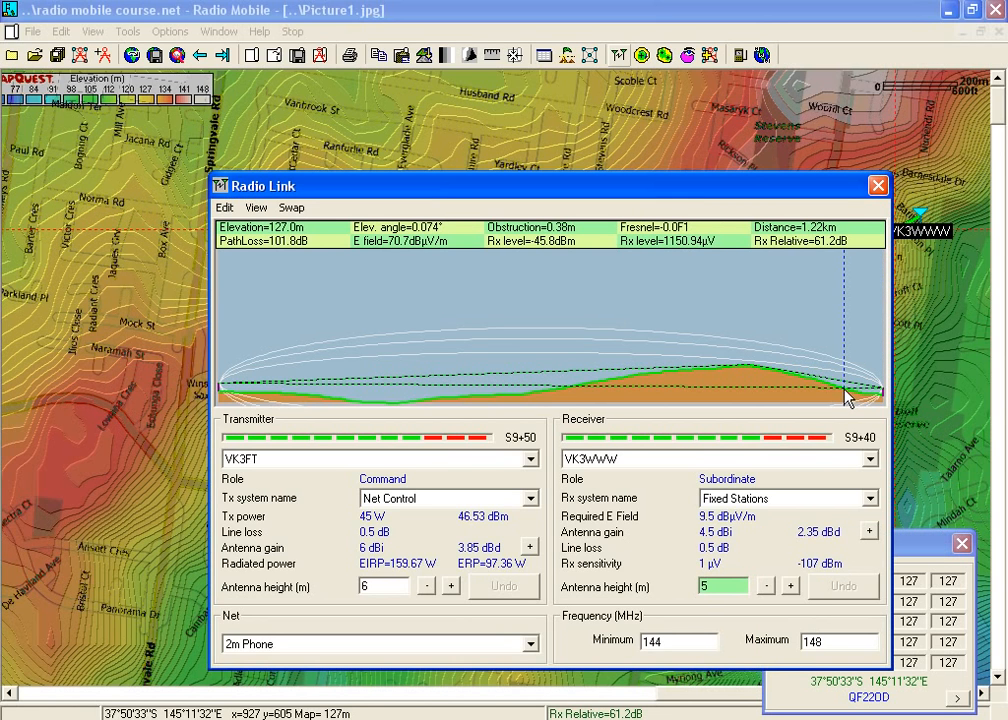
drag(765, 196, 474, 173)
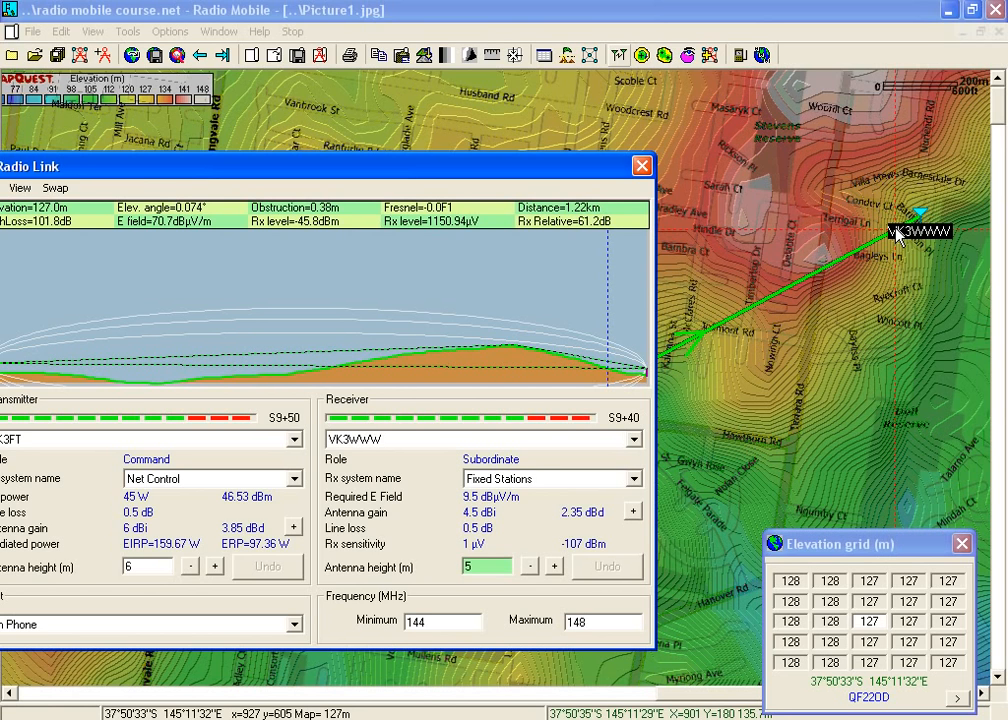
click(642, 166)
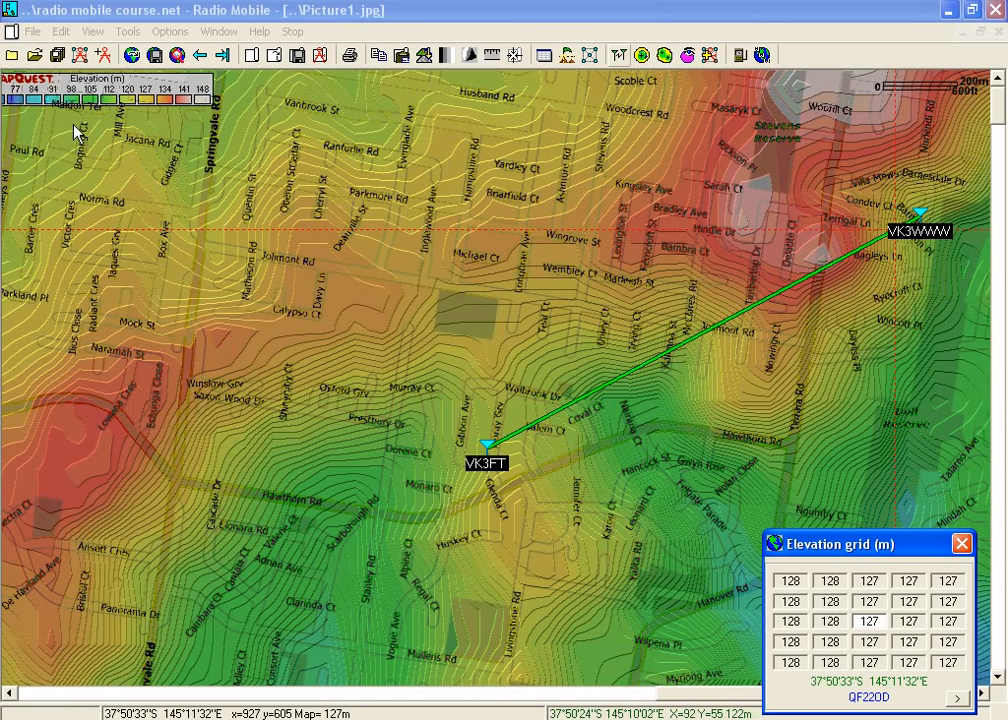
Step: Extract a new elevation map centred on unit VK3FT with a height of 0.5 km
click(32, 33)
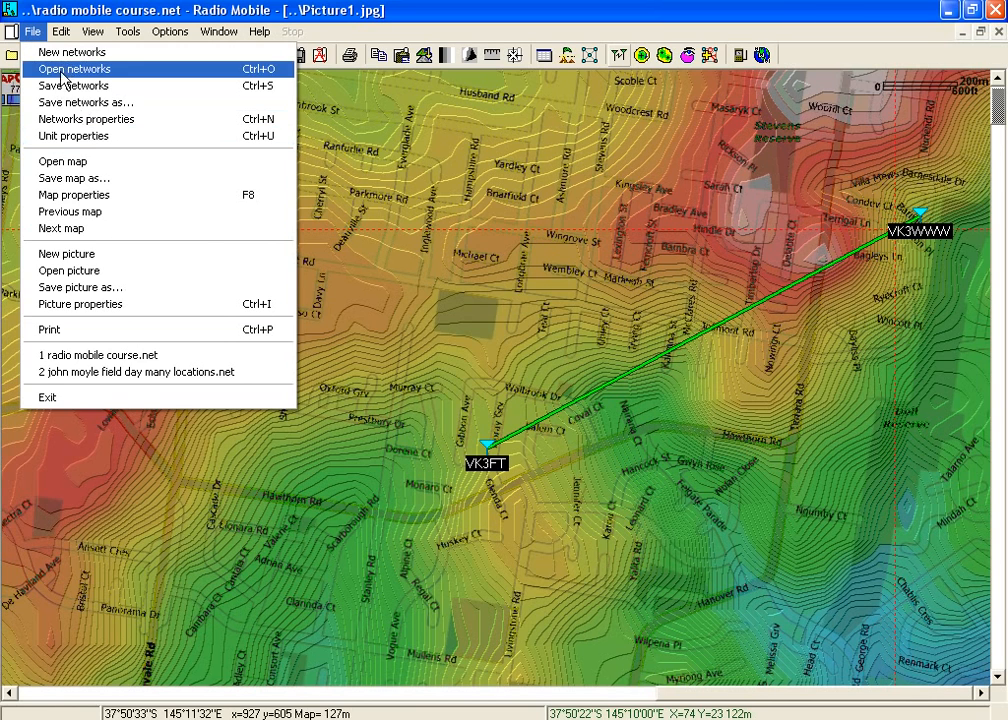
click(70, 195)
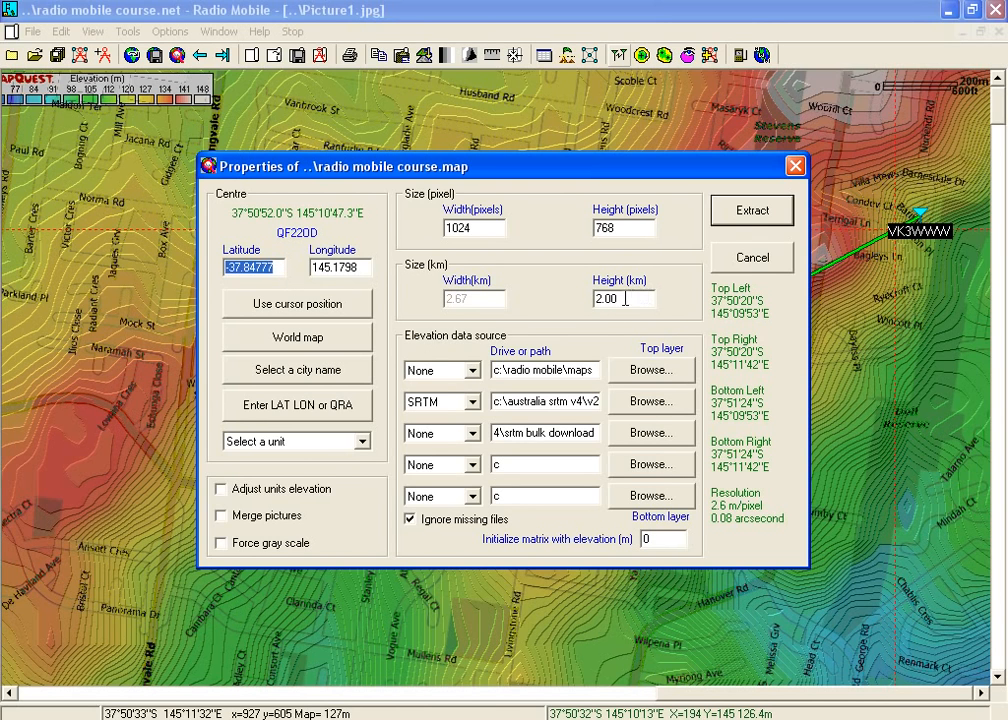
drag(648, 297, 597, 305)
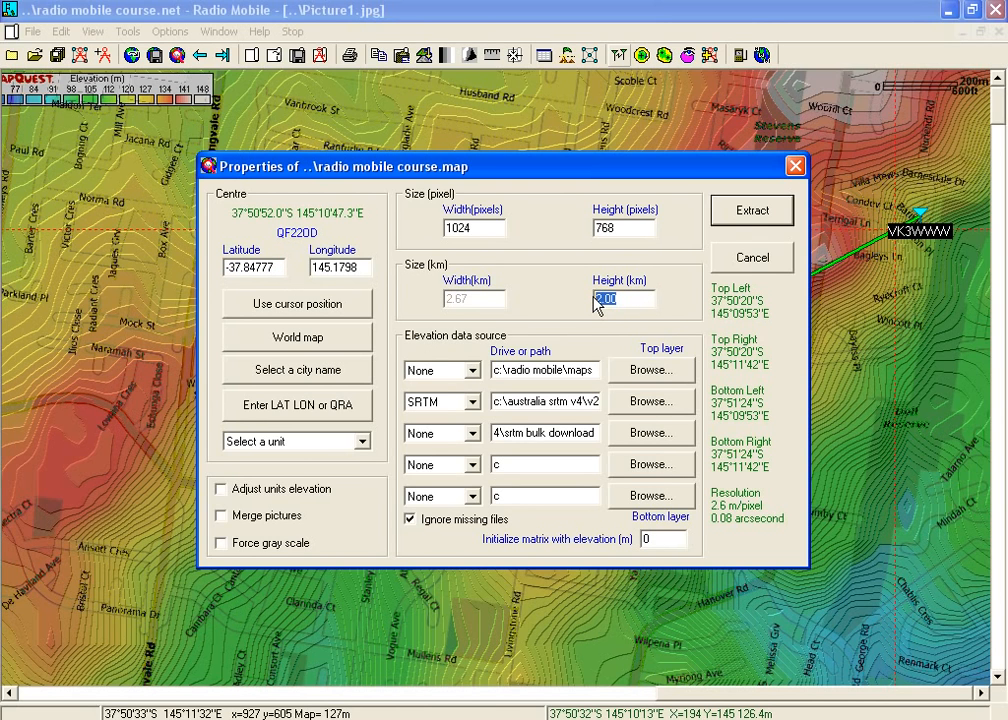
text(.5)
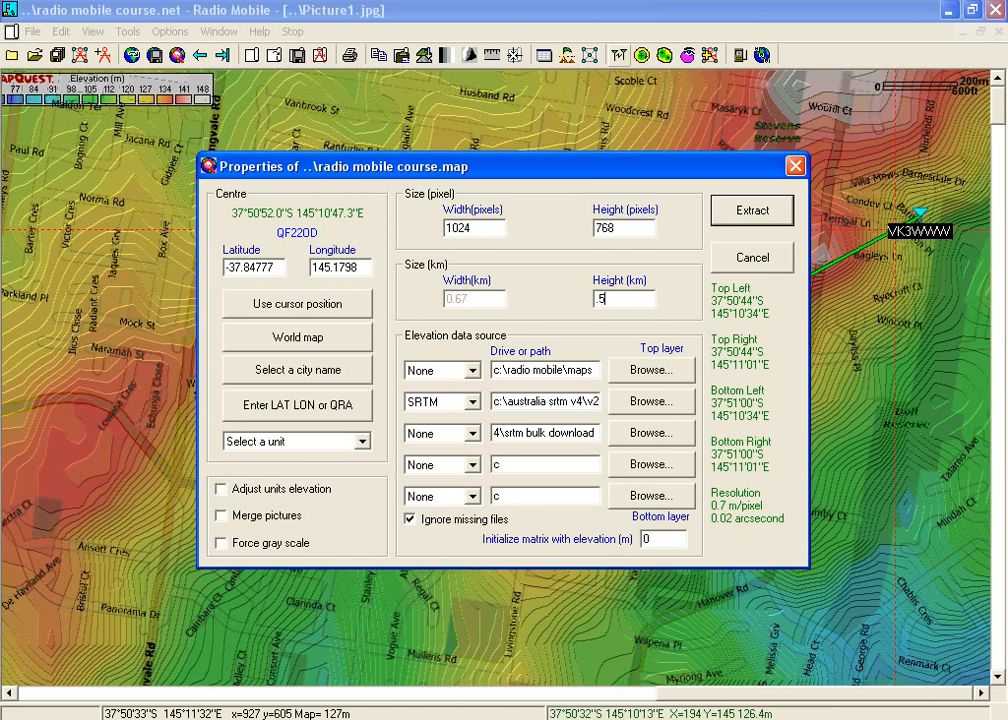
click(355, 441)
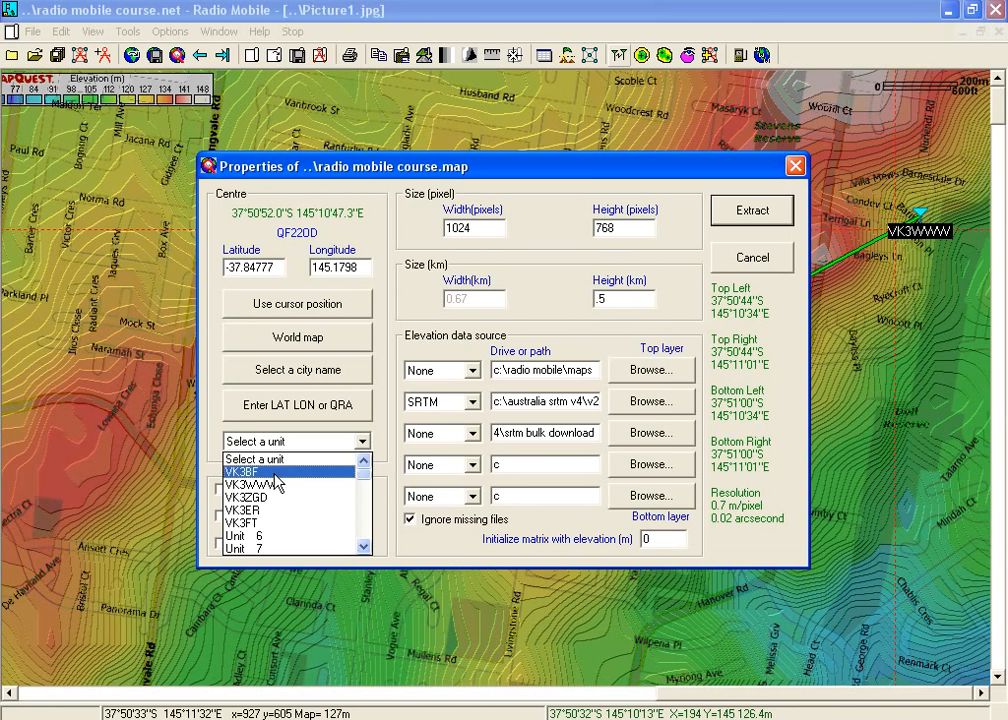
click(262, 522)
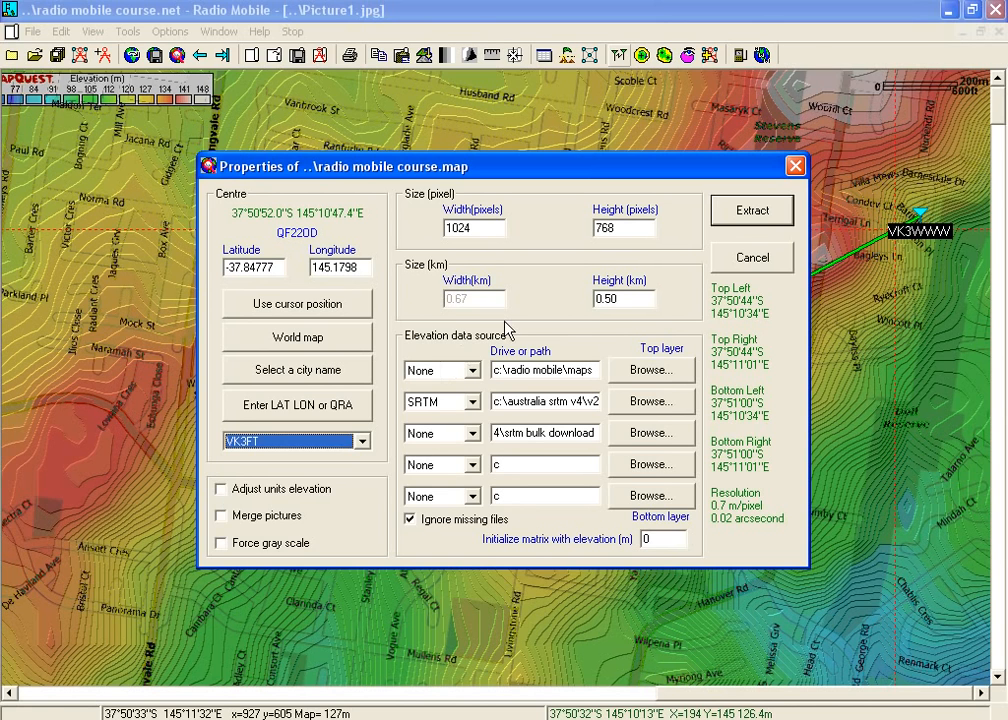
click(720, 209)
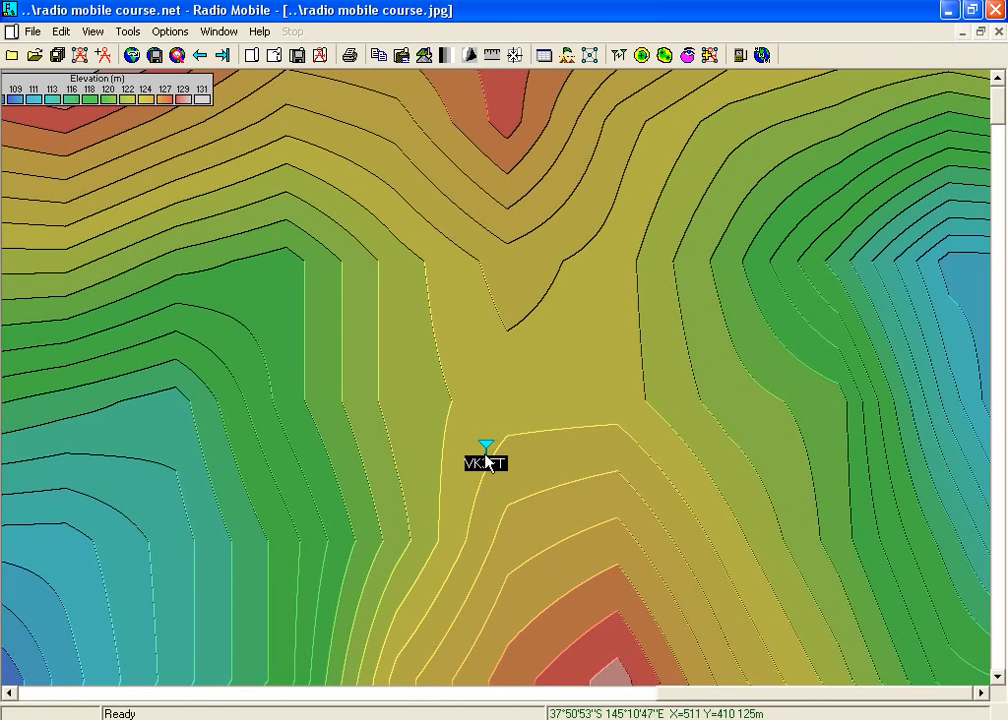
Step: Merge the MapQuest street map over the 0.5 km elevation picture and keep it in a new picture
click(59, 31)
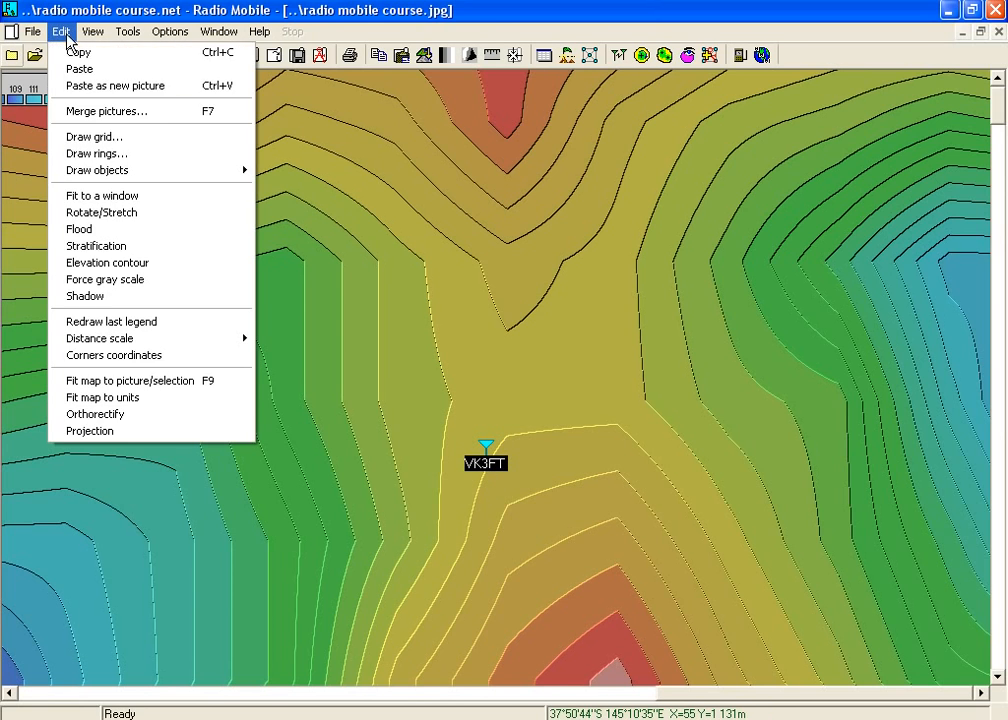
click(72, 111)
click(737, 217)
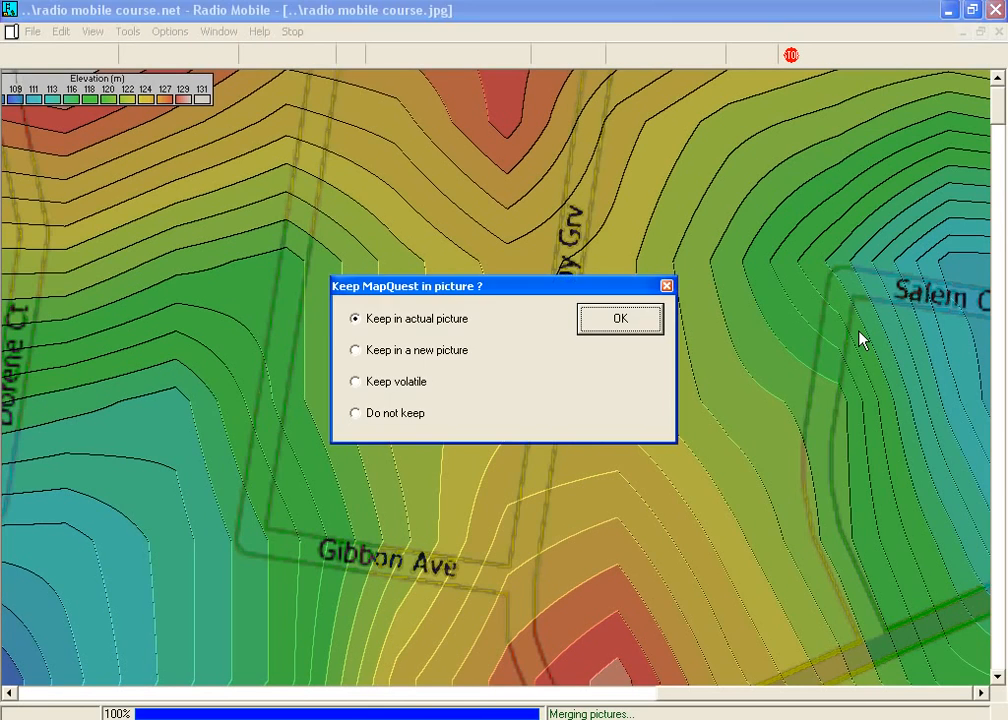
click(388, 352)
click(622, 319)
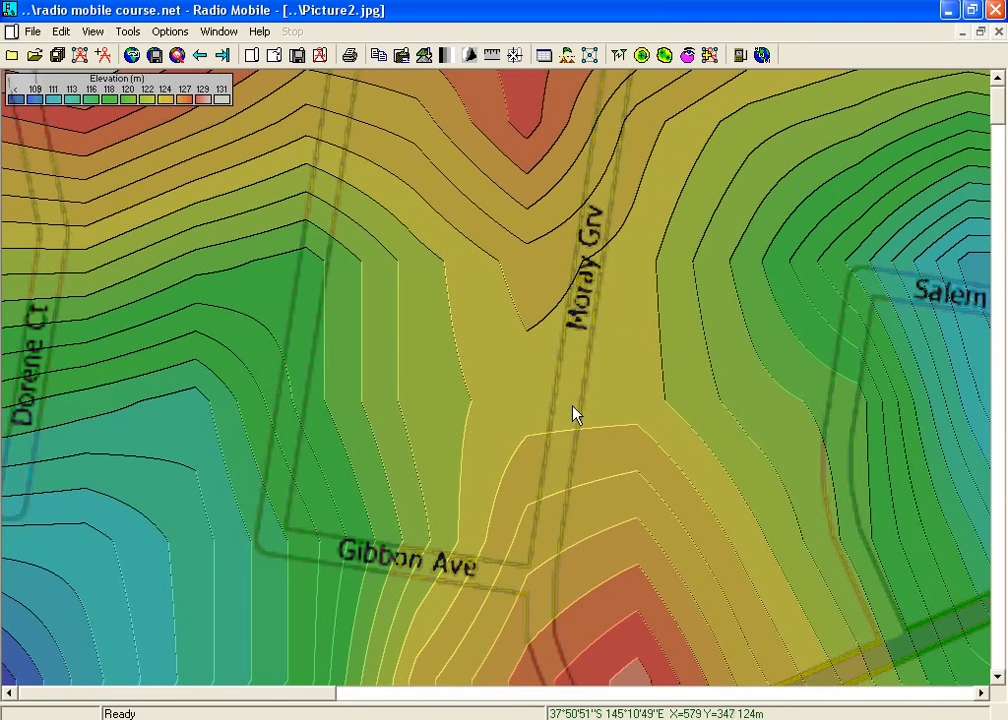
click(592, 57)
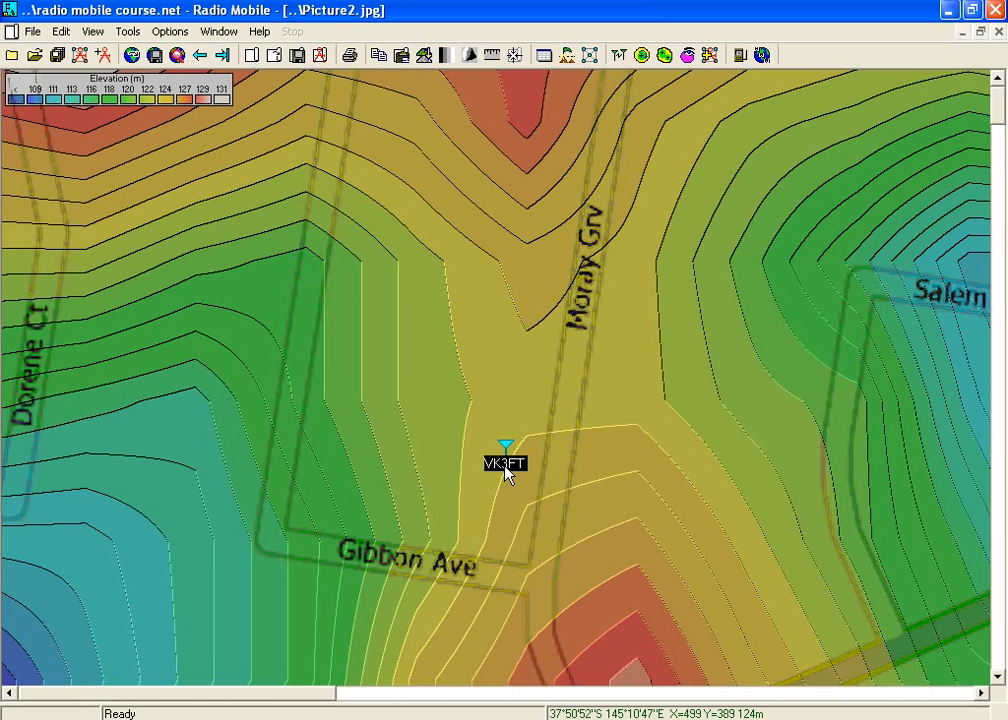
click(545, 56)
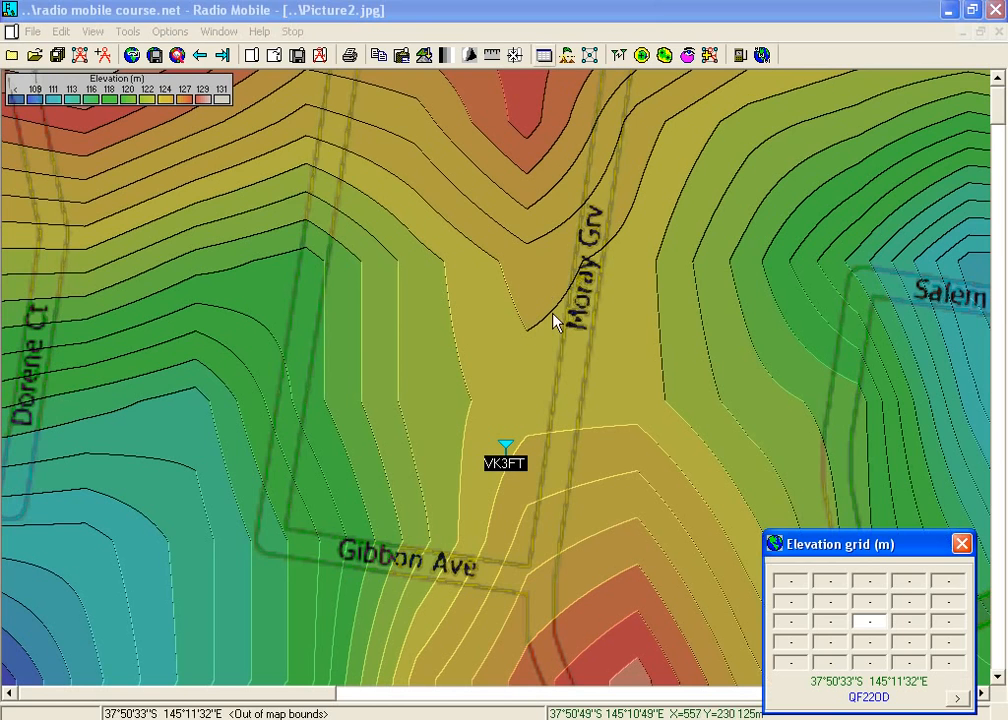
click(510, 472)
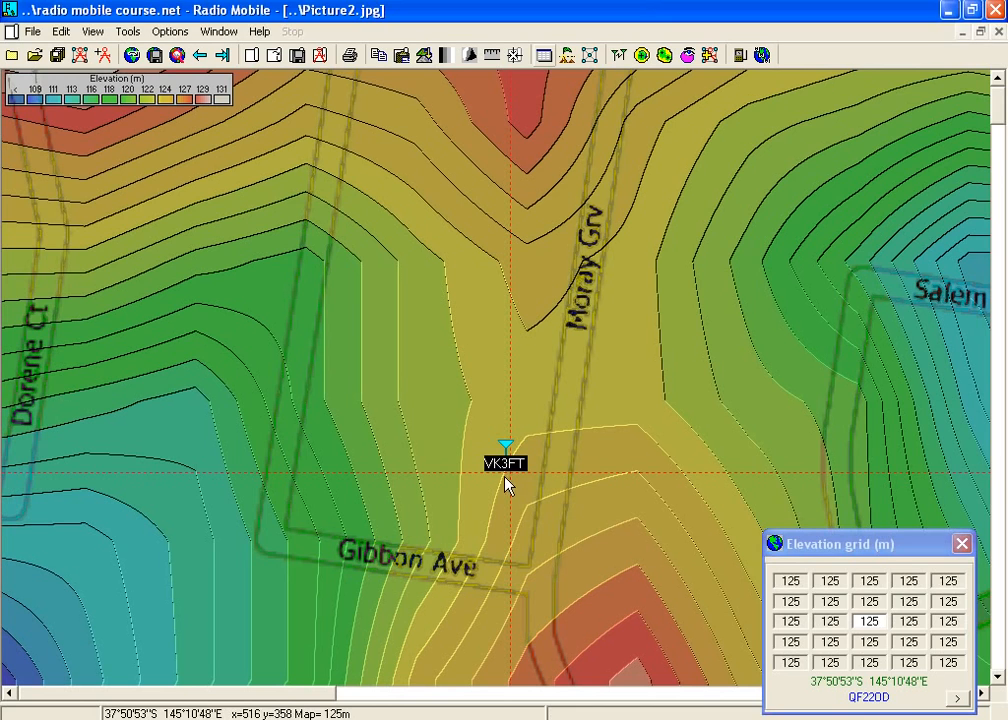
click(636, 671)
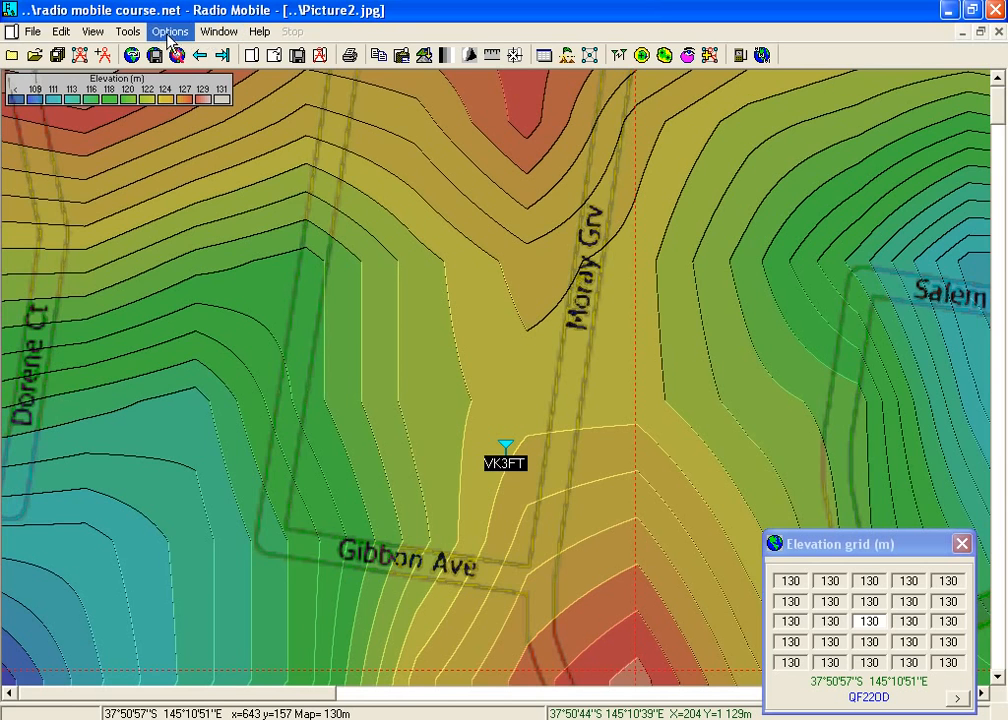
Step: Examine the Internet options for SRTM, including its ftp directory choices, and for Google Map, and close them without changes
click(130, 32)
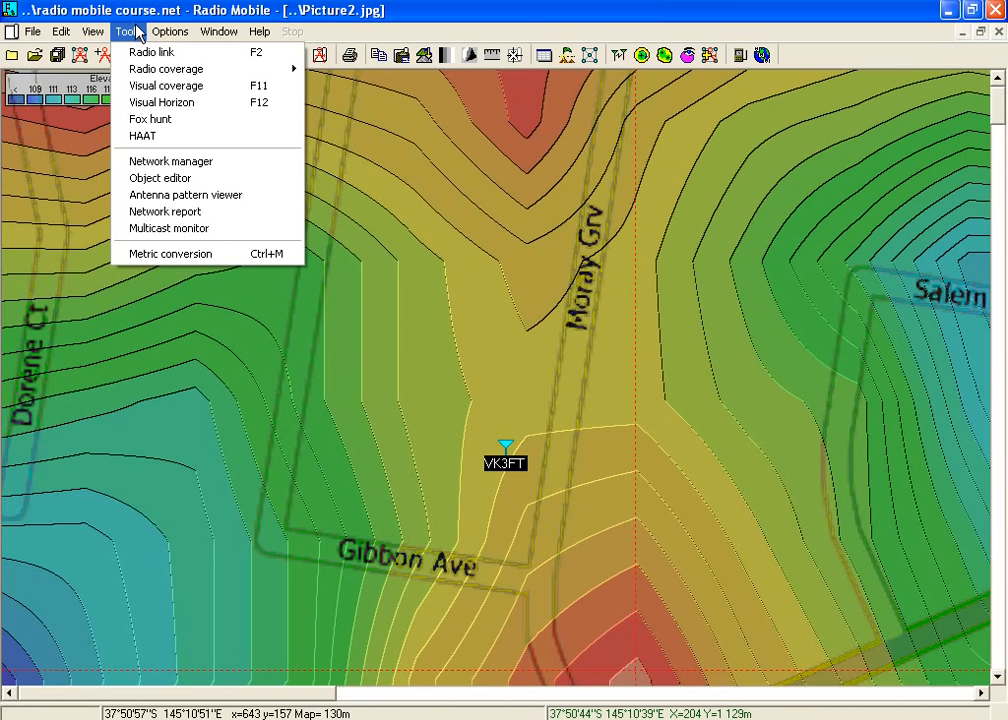
mouse_move(157, 28)
mouse_move(26, 32)
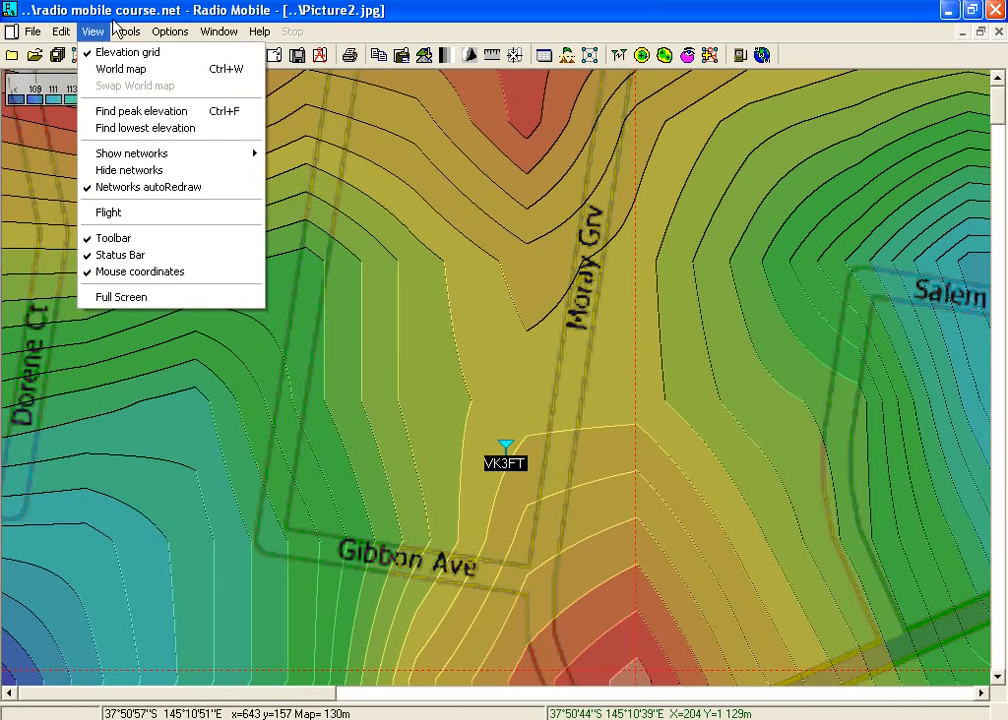
mouse_move(218, 35)
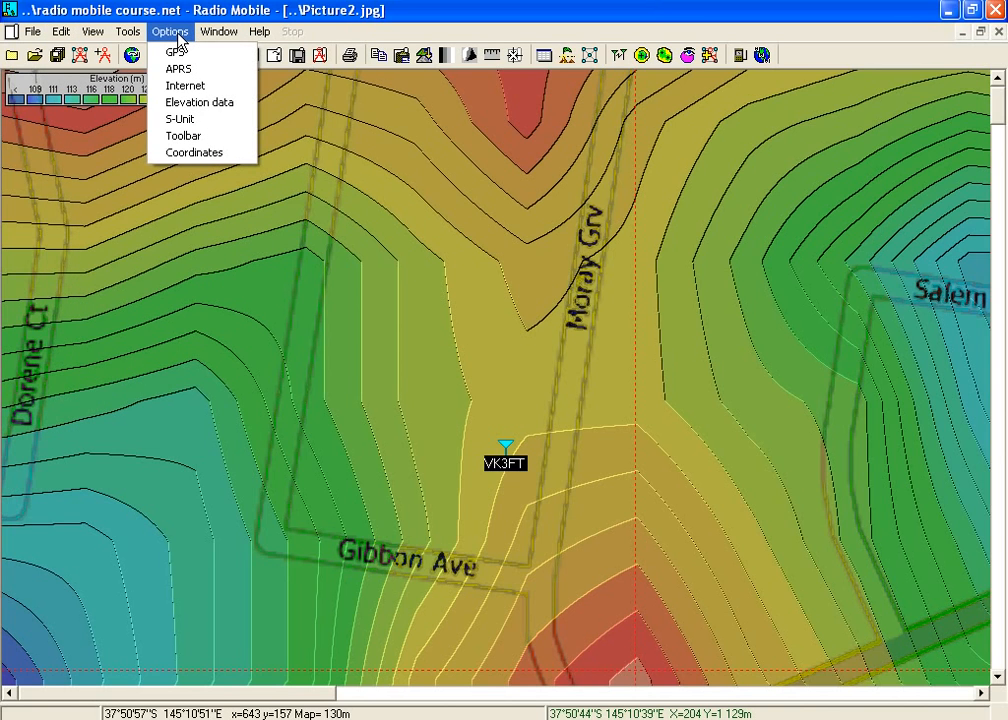
click(185, 86)
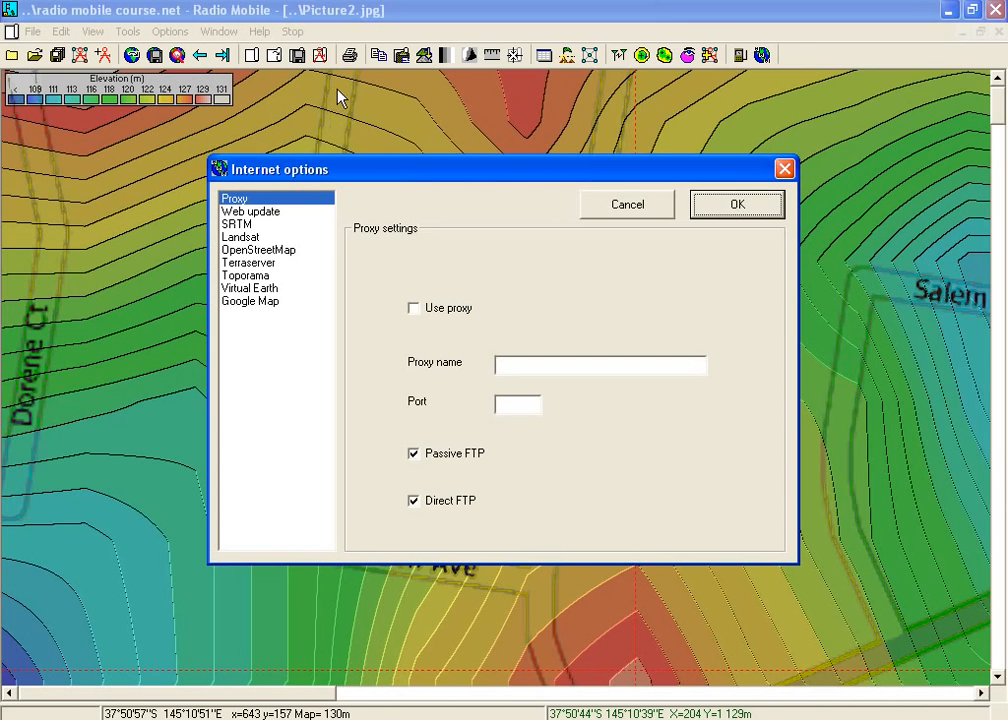
click(245, 226)
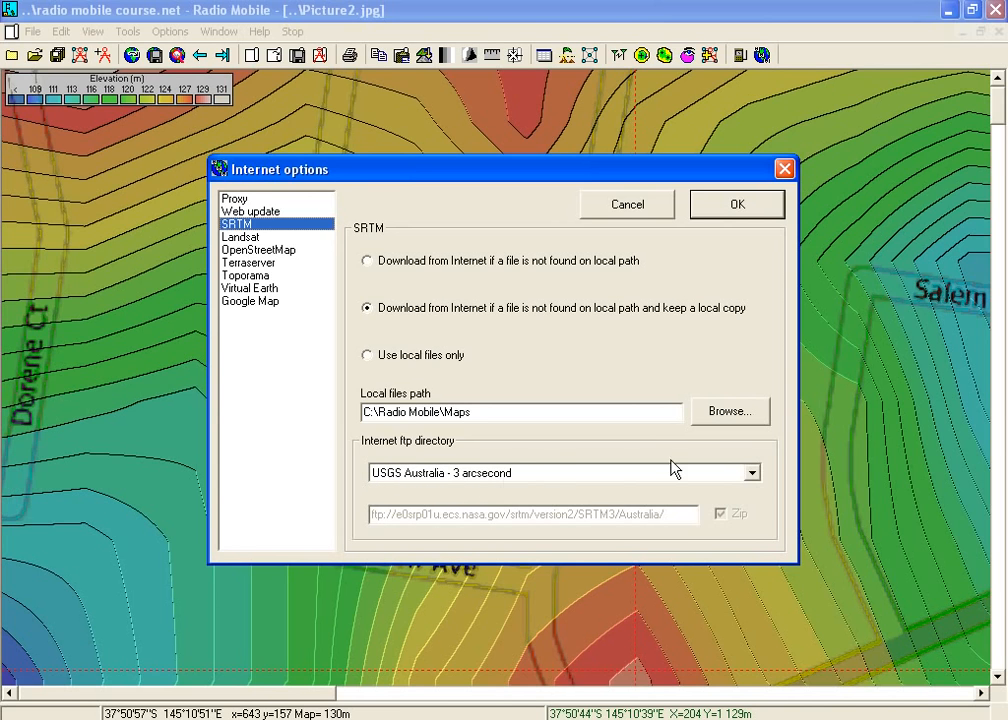
click(752, 474)
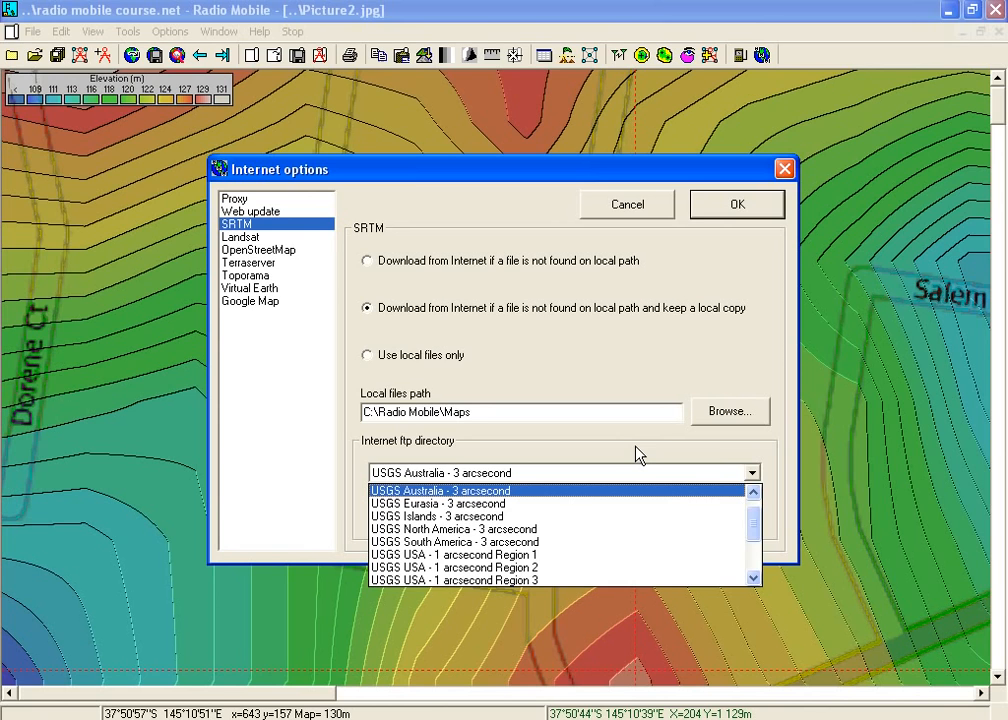
click(752, 478)
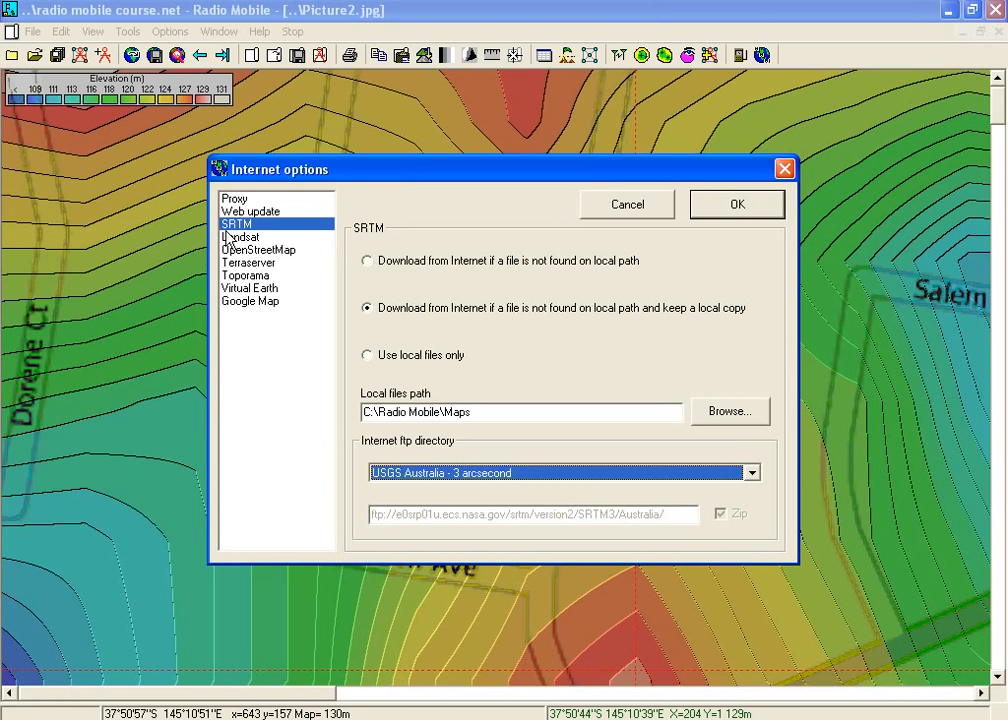
click(246, 303)
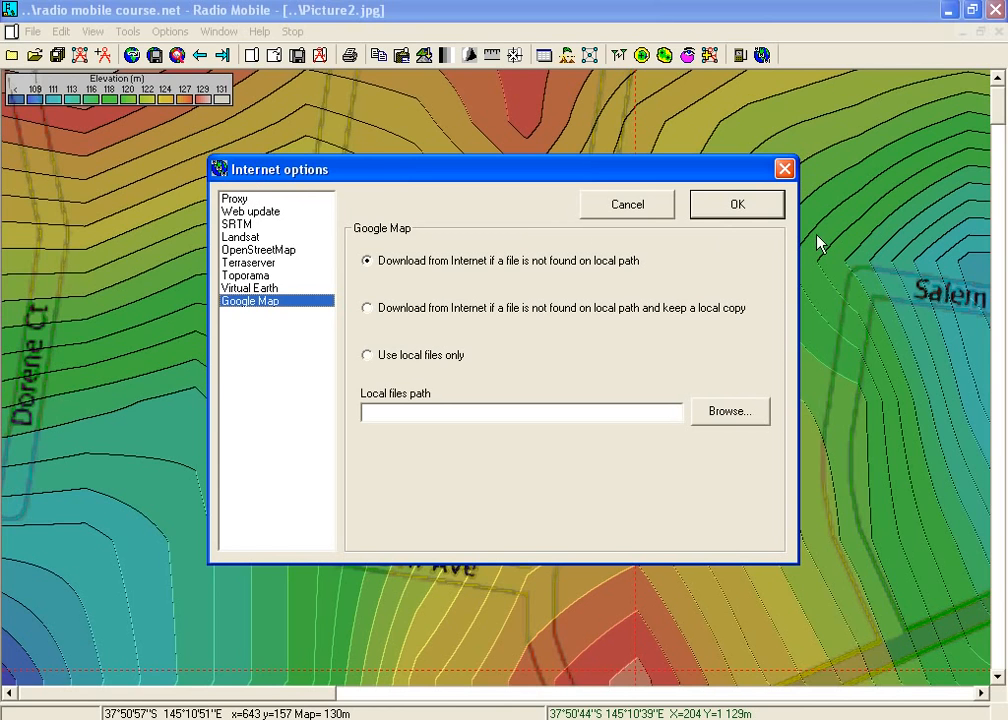
click(784, 169)
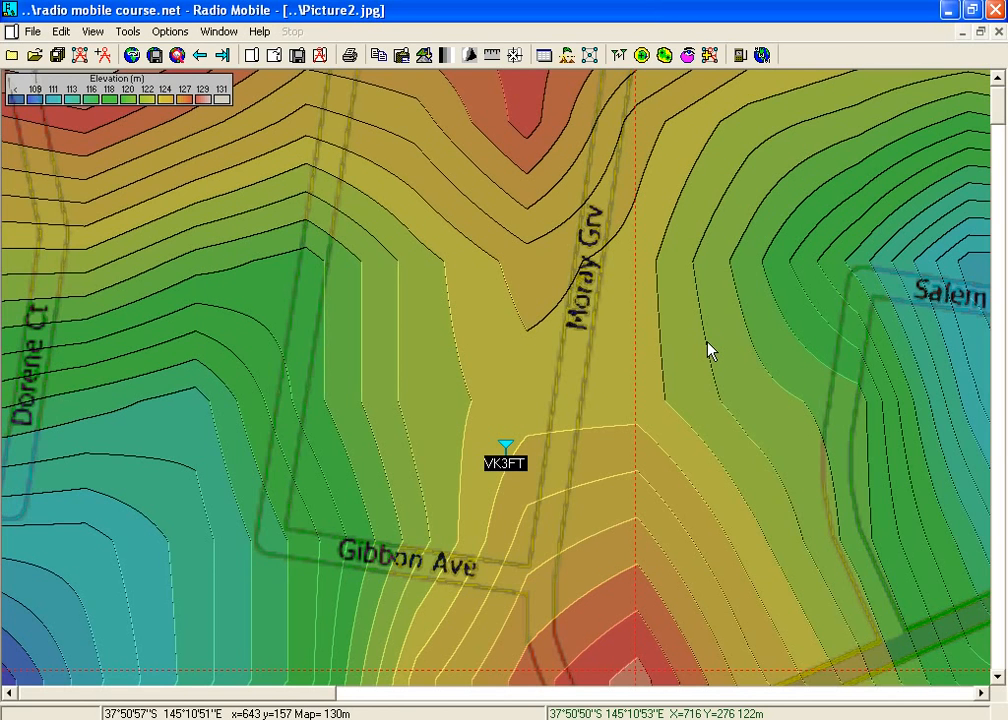
Step: Check for a web update of the program and dismiss the result
click(262, 33)
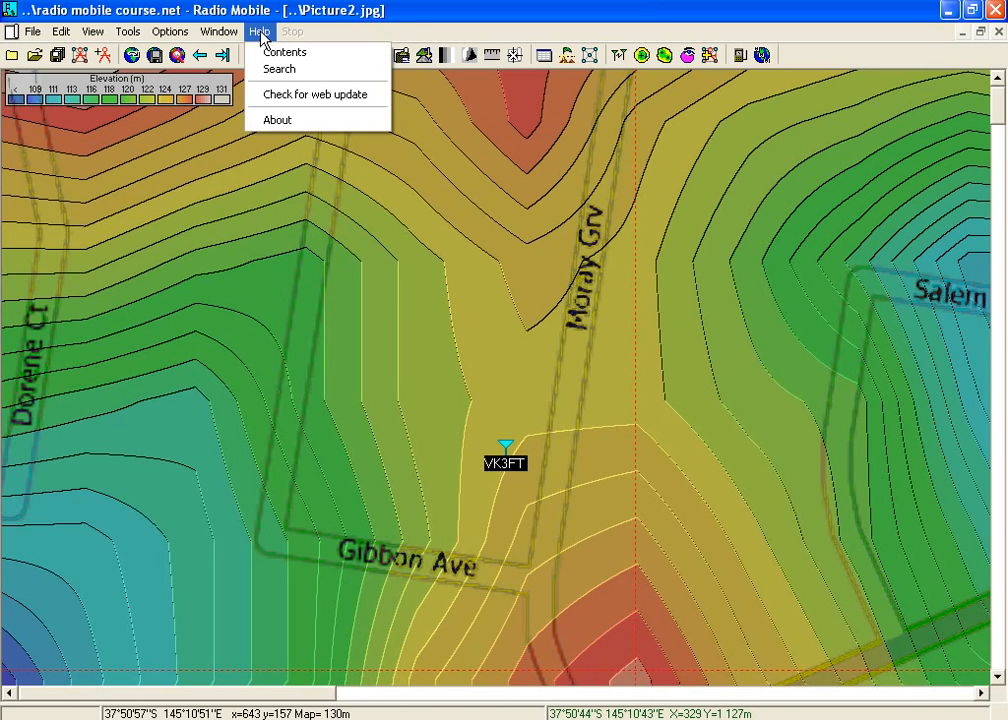
click(268, 94)
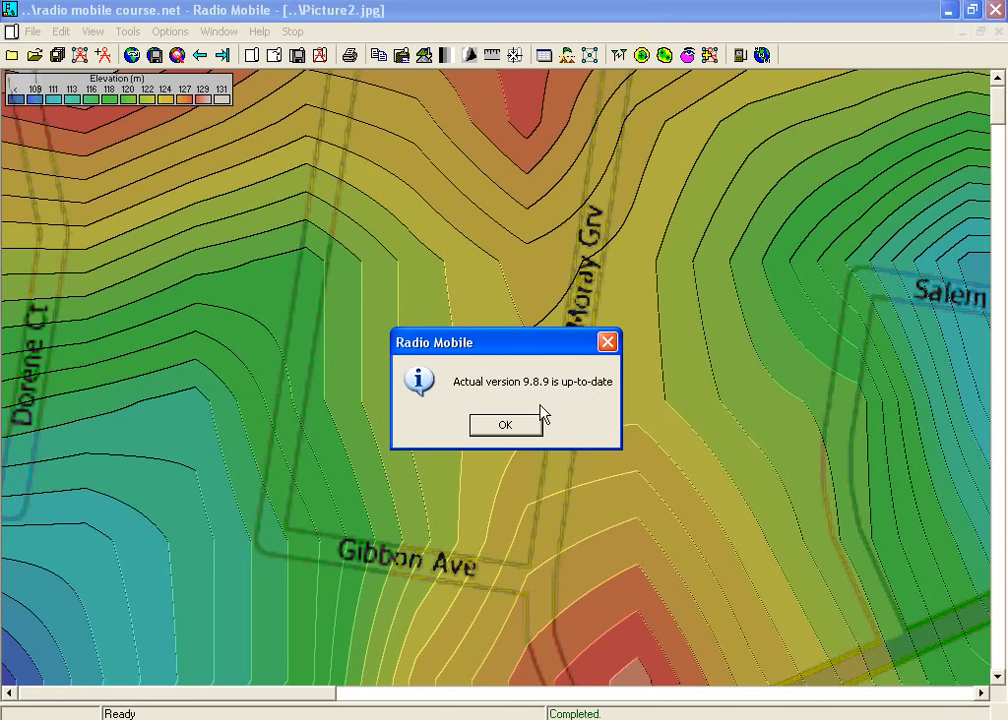
click(522, 428)
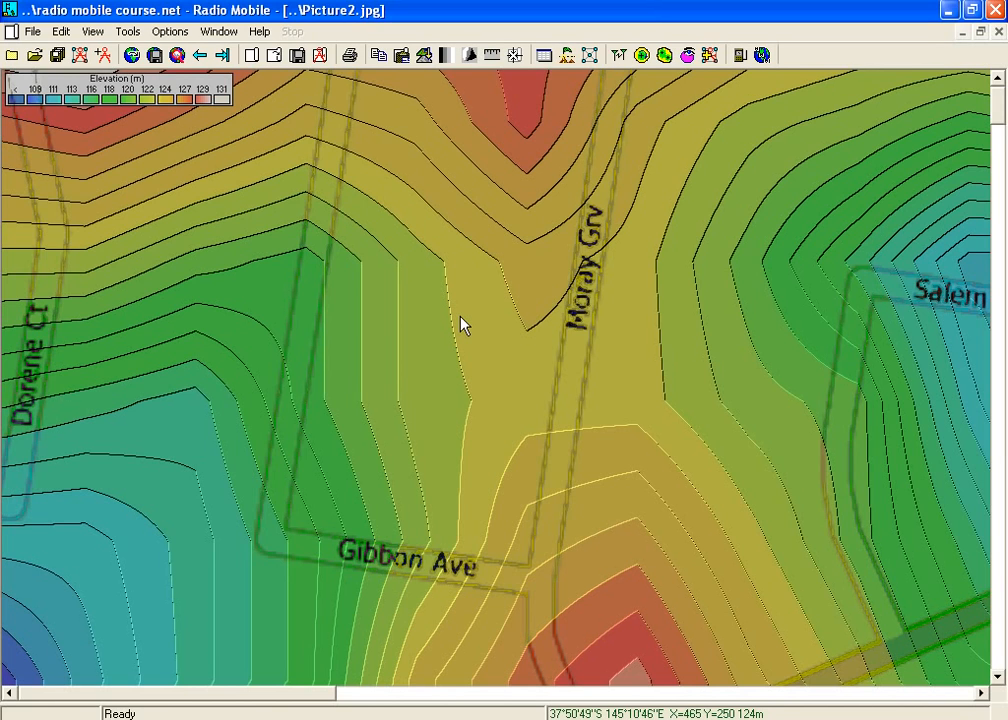
Step: View the program's version and website information, and close it
click(259, 31)
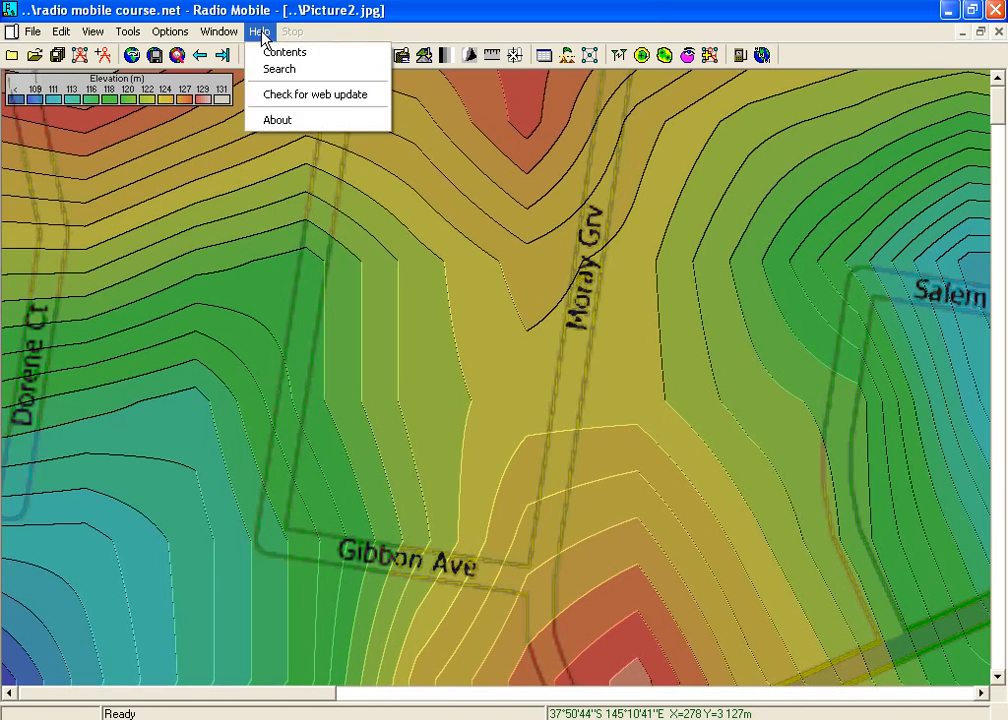
click(289, 122)
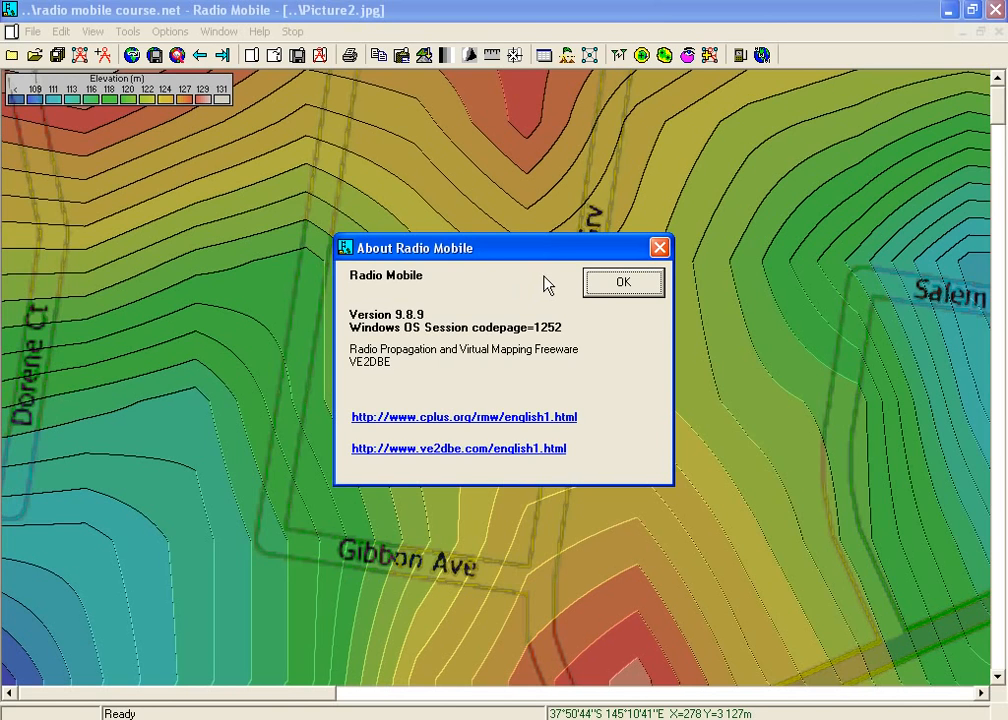
click(622, 284)
click(624, 286)
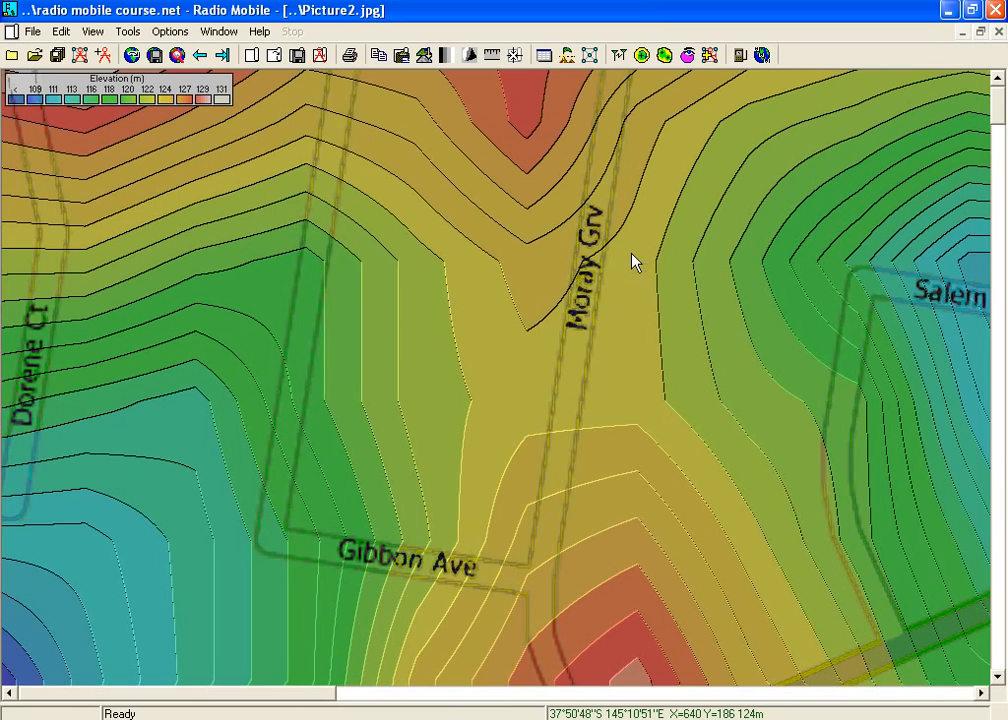